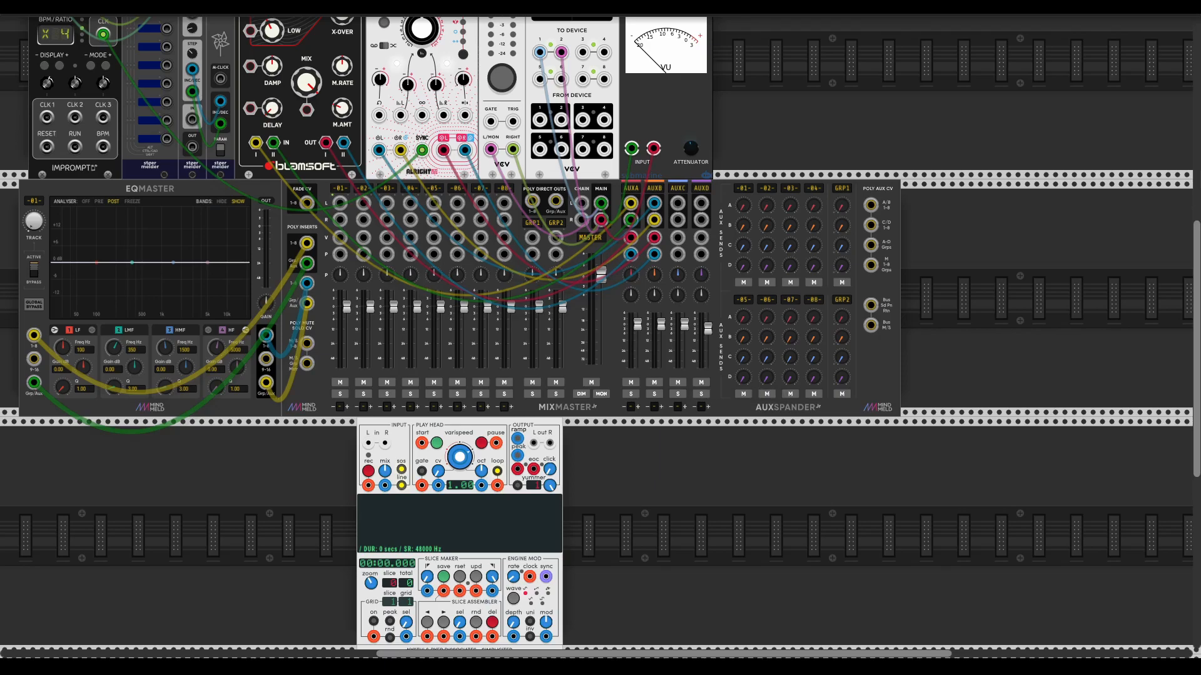
- Enable pre-record mode on the Simpliciter and set its pre-record time to 120 seconds
right_click(468, 432)
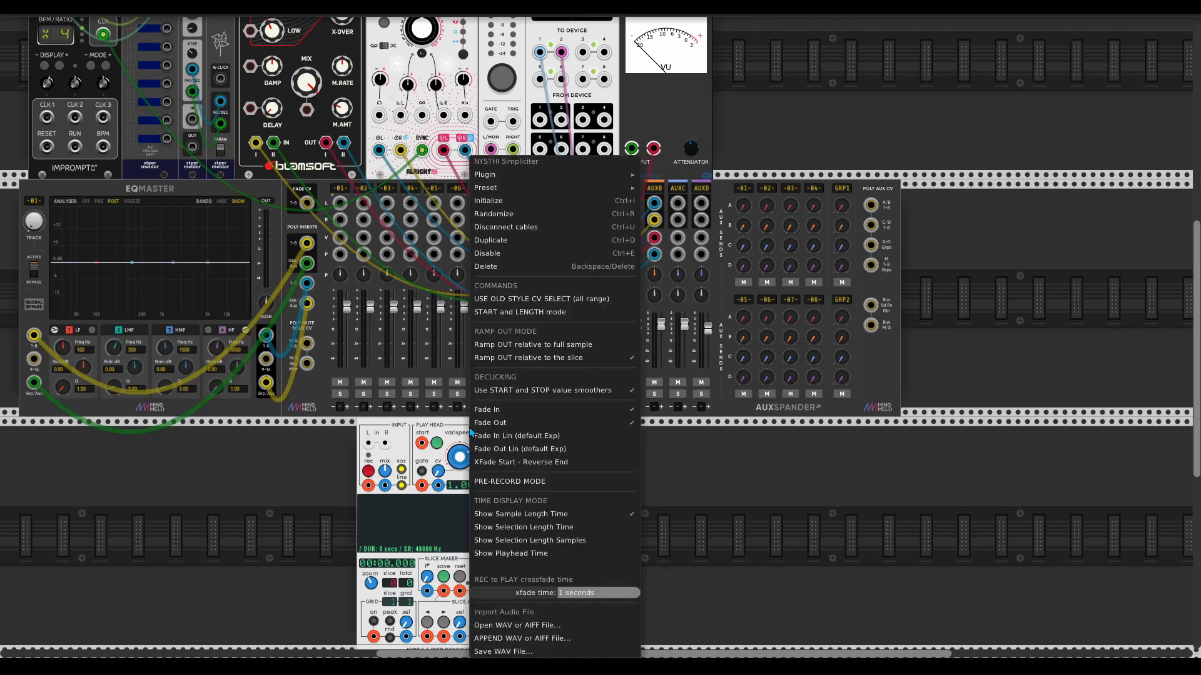
left_click(493, 483)
right_click(467, 447)
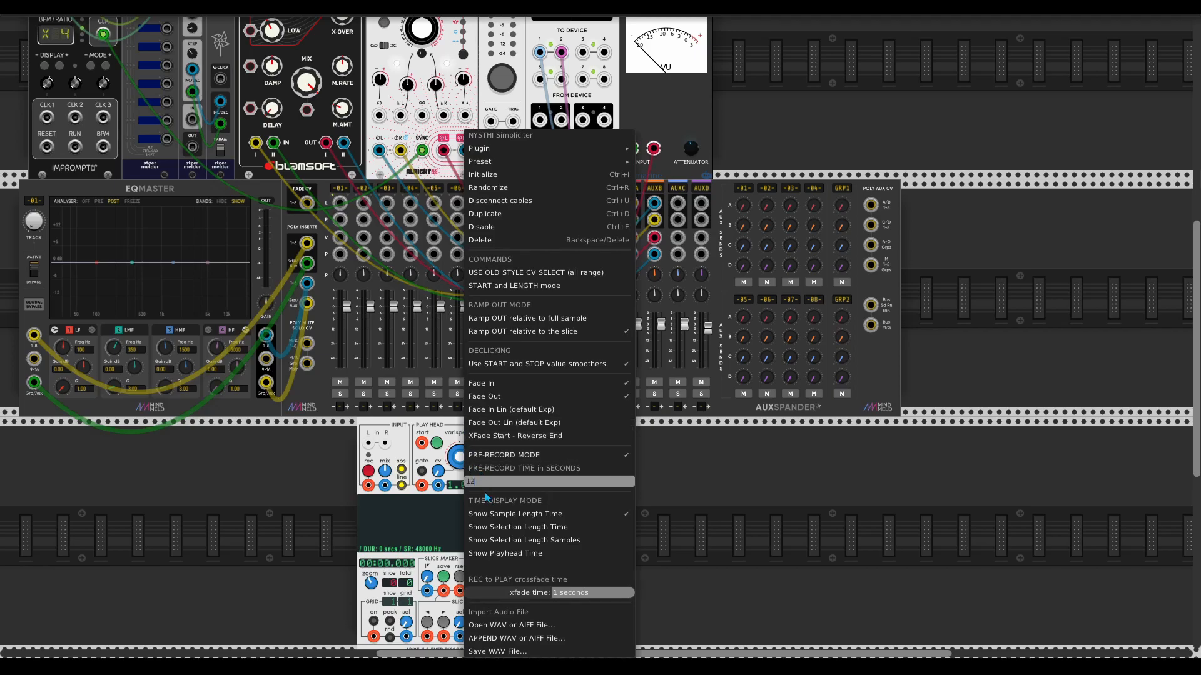
key("Return")
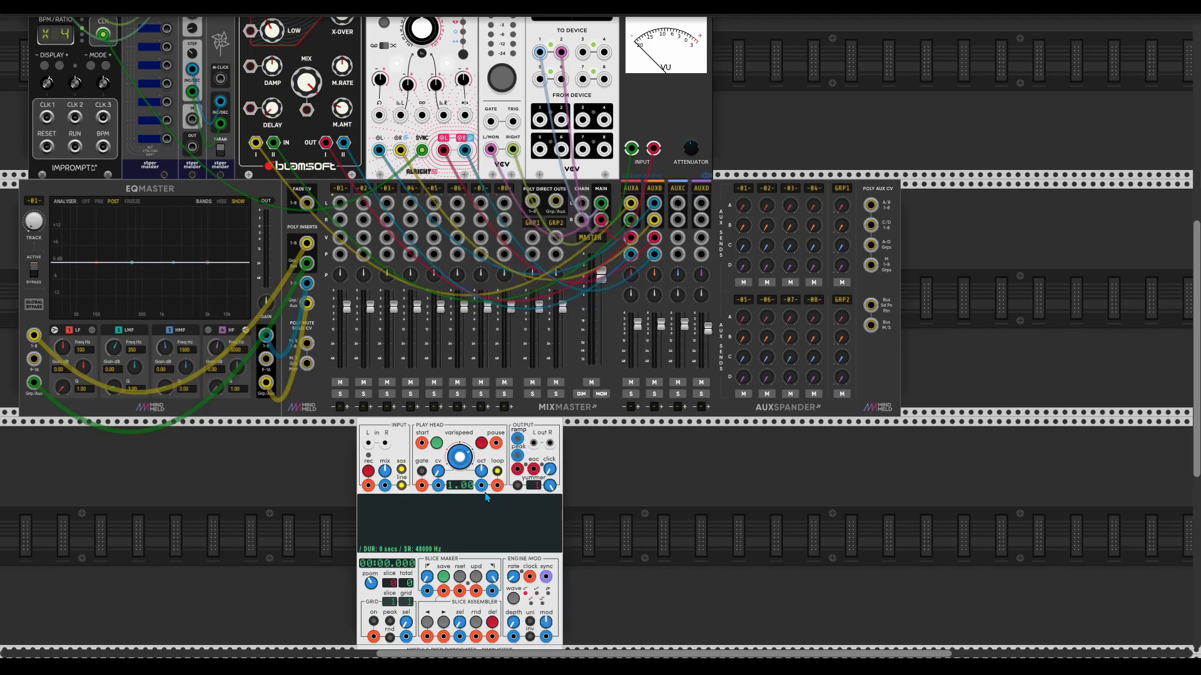
right_click(470, 427)
left_click(460, 428)
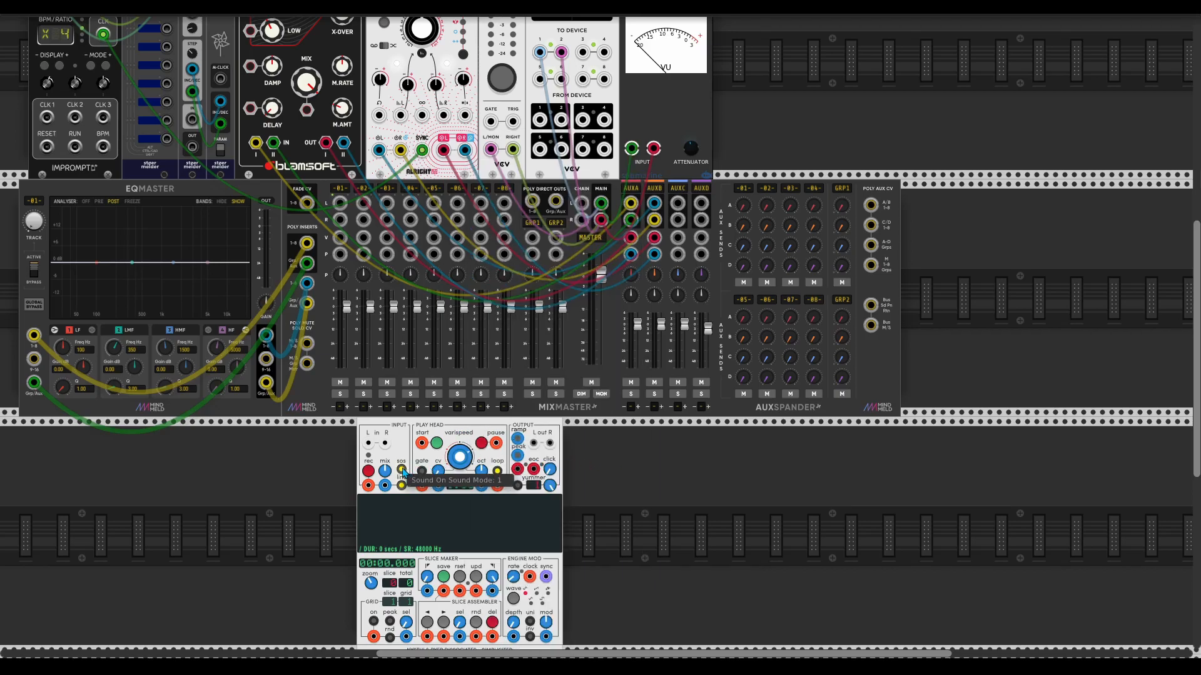
- Move the Simpliciter beside AUXSPANDER and patch MixMaster's main outputs to its L and R inputs
left_click_drag(407, 435, 893, 225)
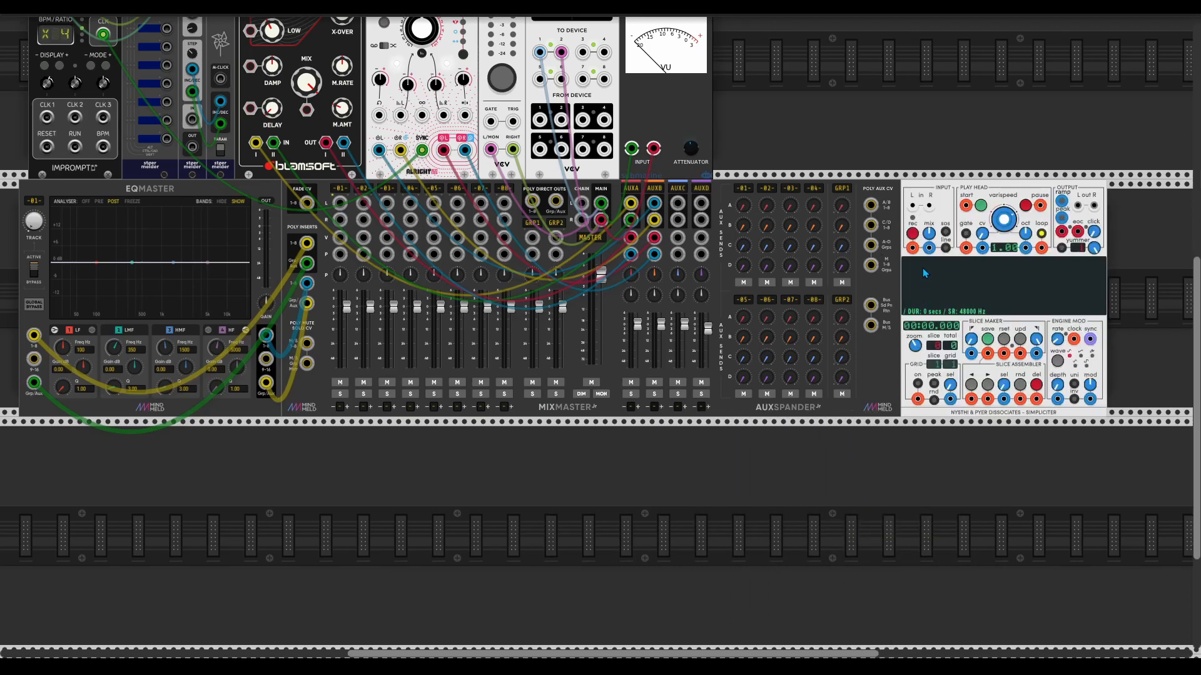
left_click_drag(912, 205, 601, 219)
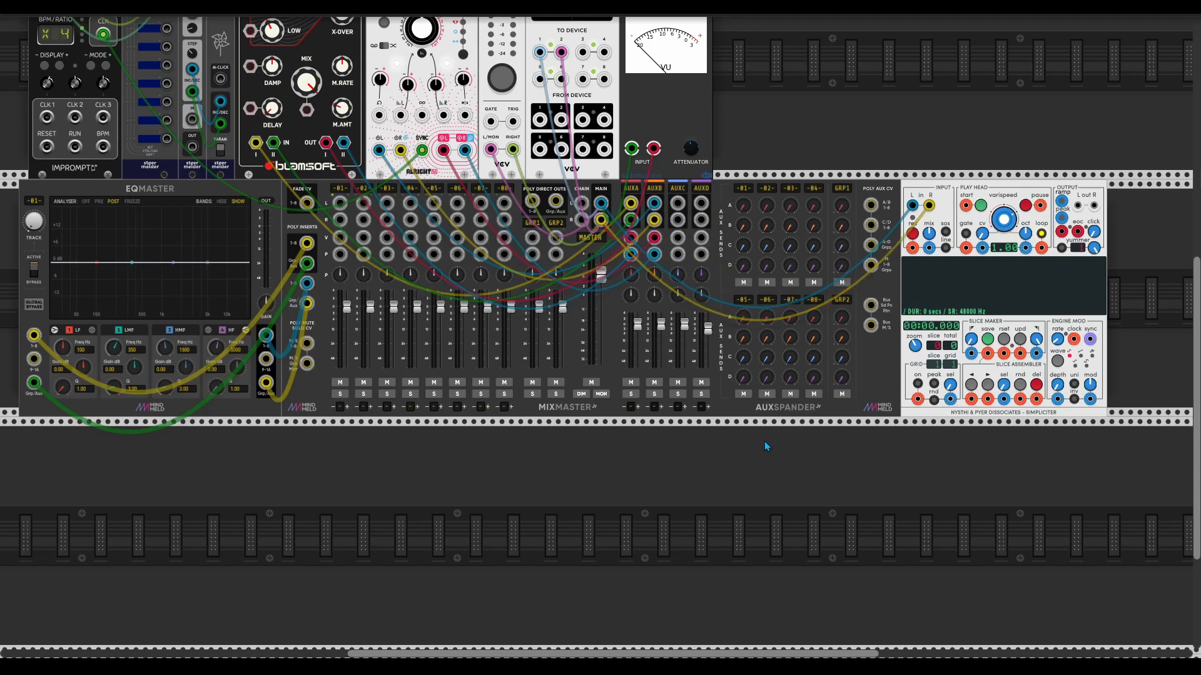
- Add a Bogaudio MANUAL set to trigger on load beside the Simpliciter and patch its output to the record trigger input
scroll(801, 448, "right", 3)
scroll(801, 448, "up", 1)
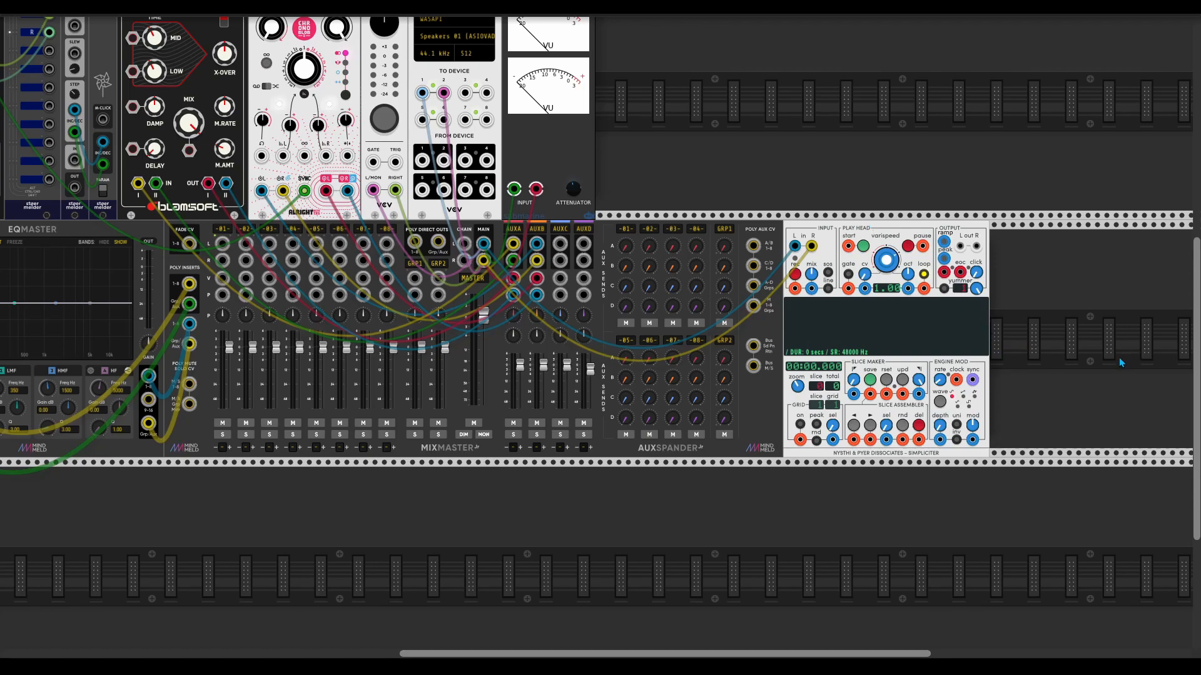
right_click(1043, 349)
type("bog")
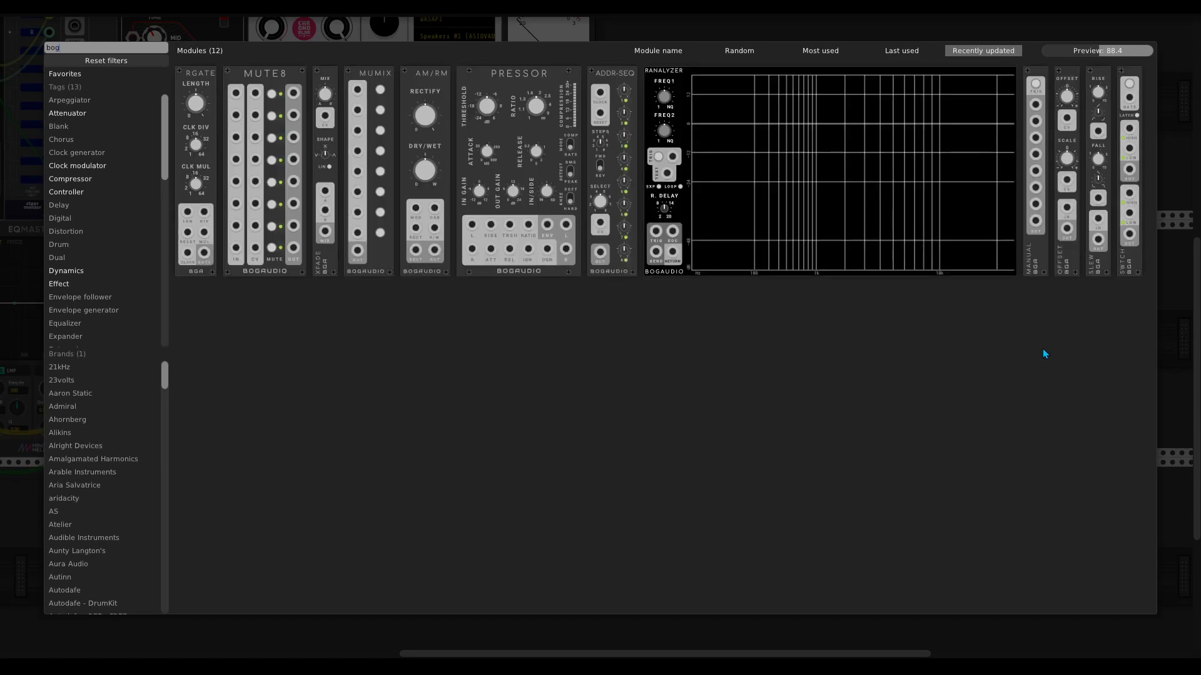
left_click(1030, 270)
right_click(1000, 232)
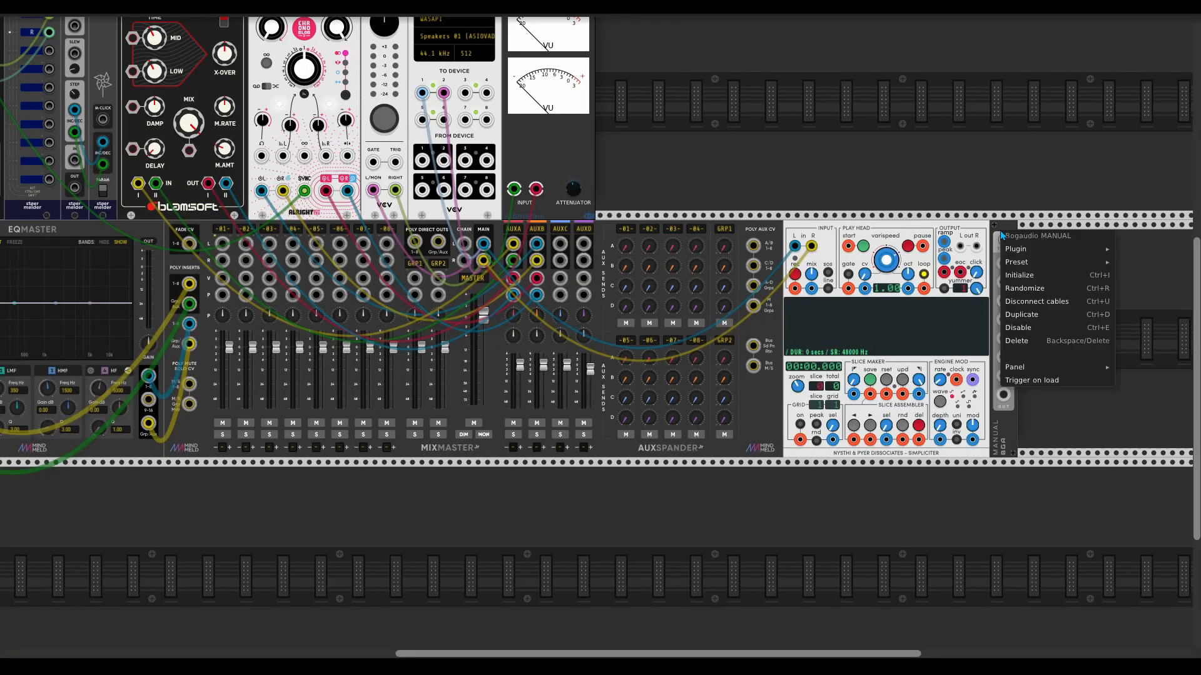
left_click(1037, 381)
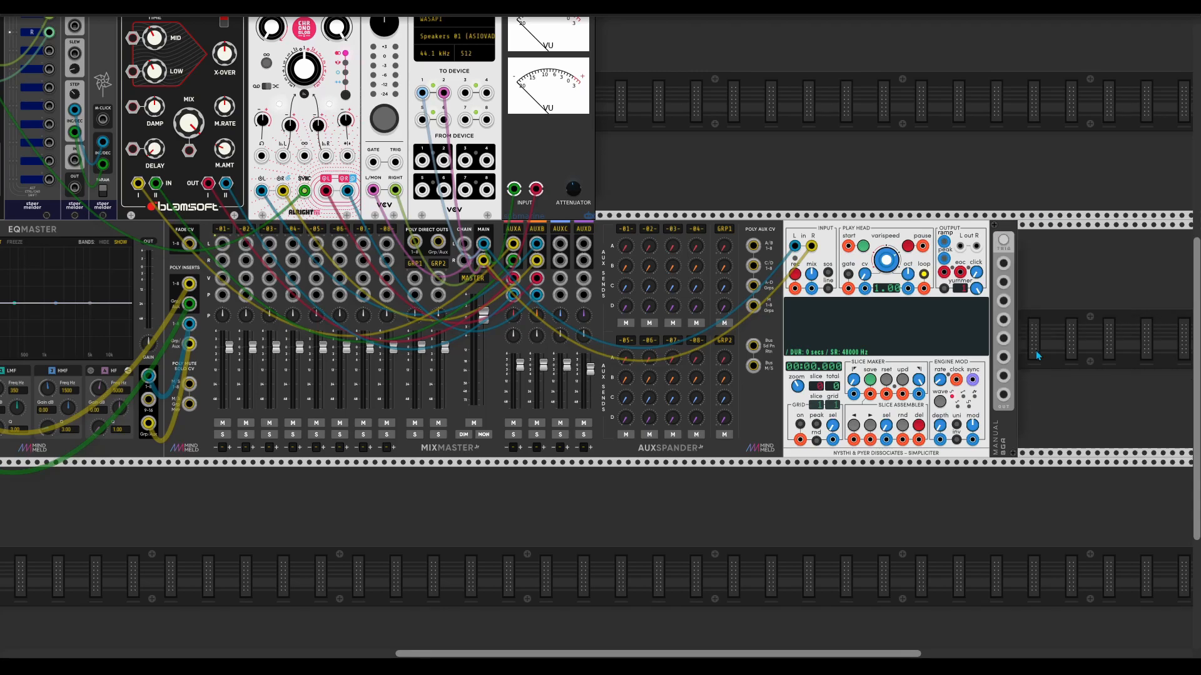
left_click_drag(1003, 265, 794, 288)
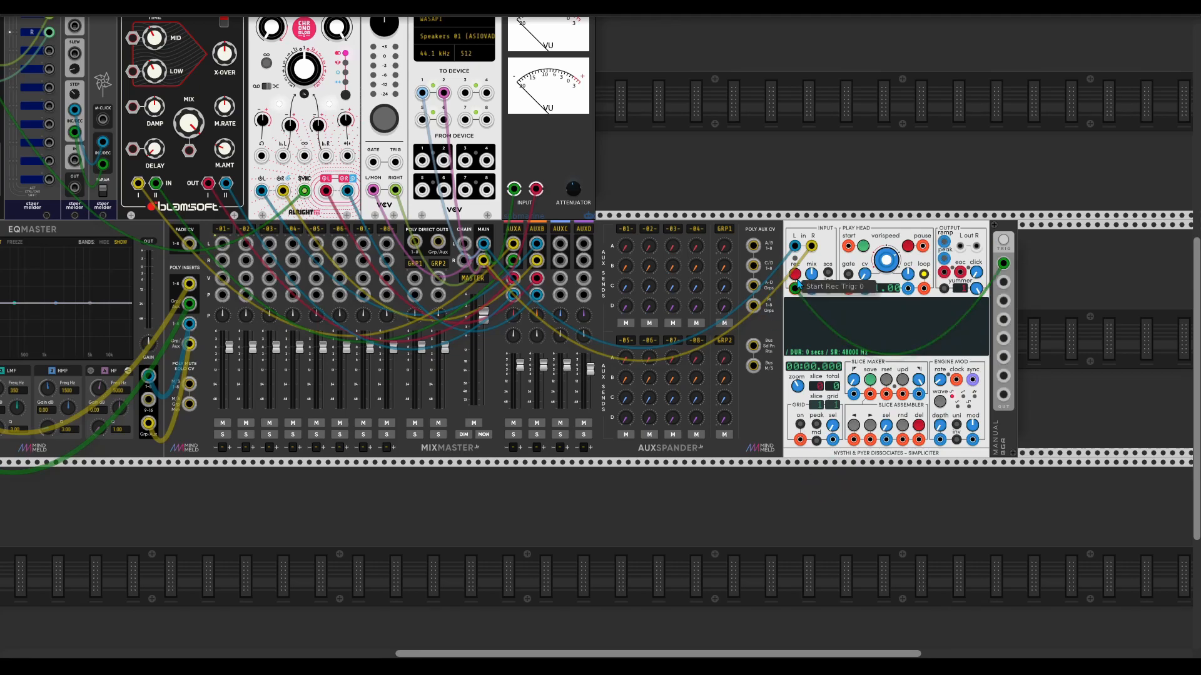
- Save the current patch as the template, accepting the overwrite
left_click_drag(755, 475, 794, 487)
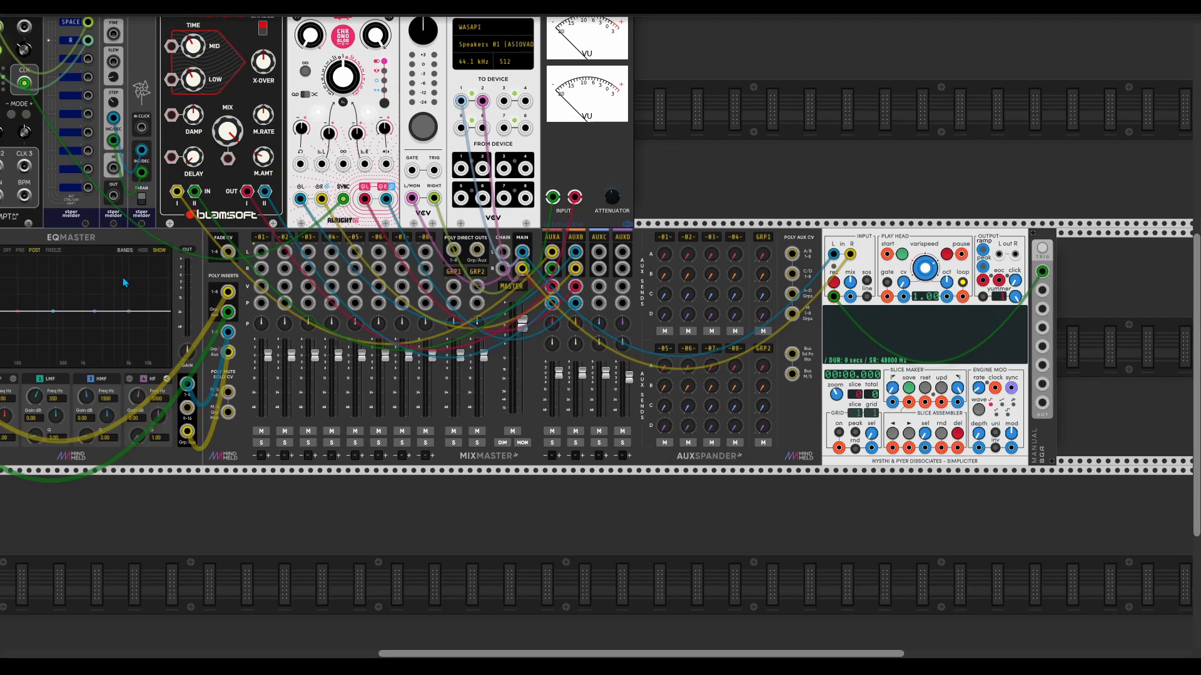
left_click(12, 8)
left_click(22, 72)
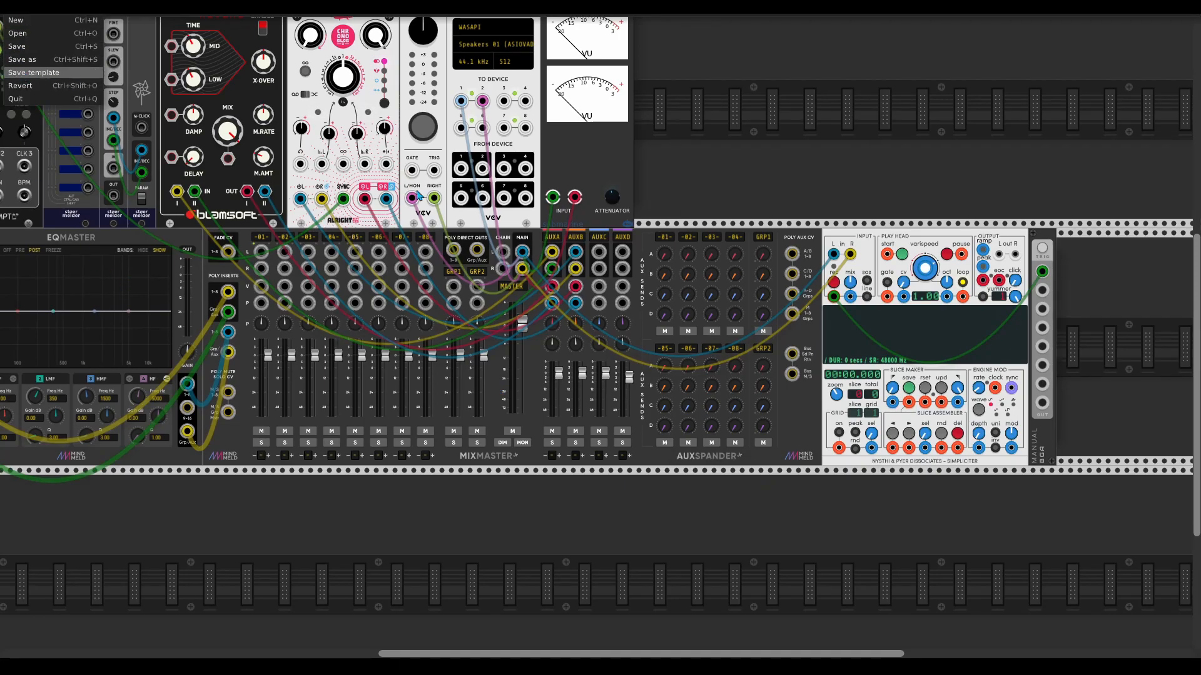
left_click(580, 368)
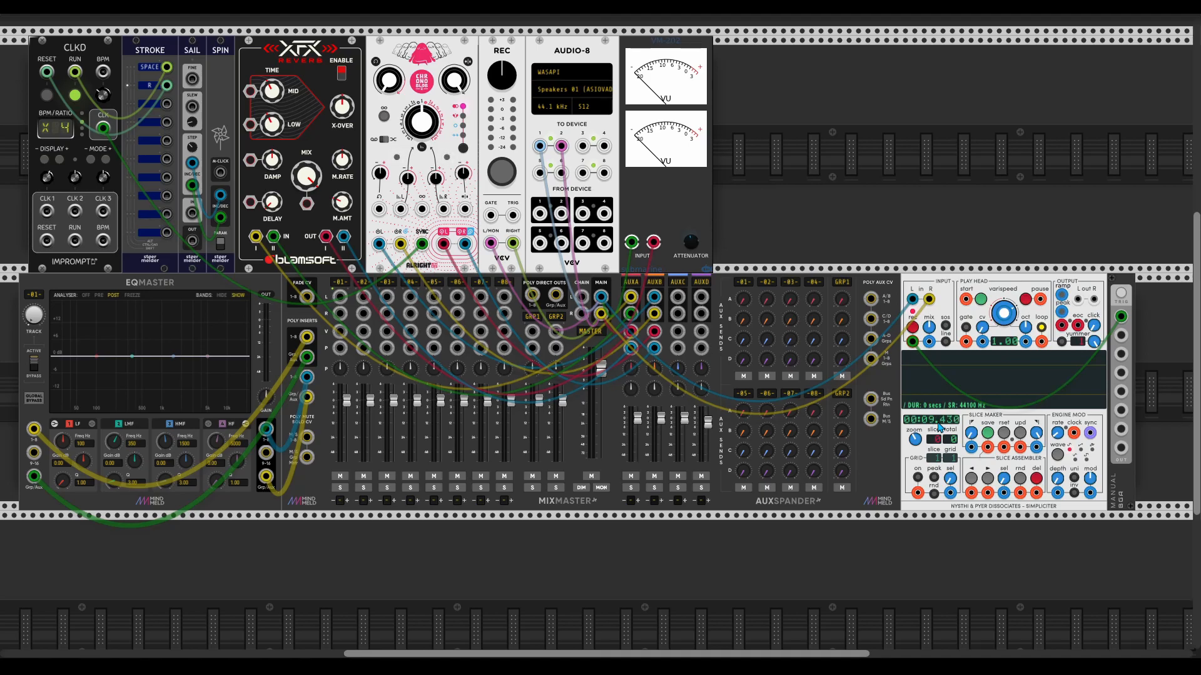
- Add a Palette module in the empty row below EQMaster and MixMaster and switch it to the analog bass drum model
scroll(576, 491, "down", 5)
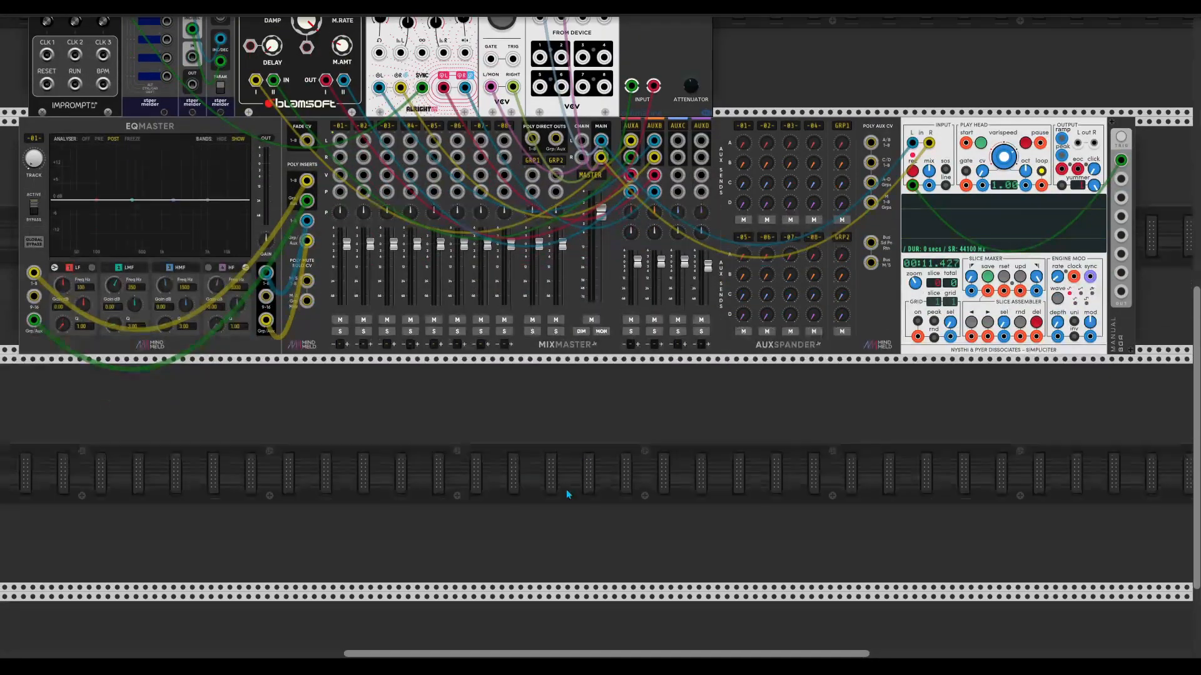
right_click(486, 431)
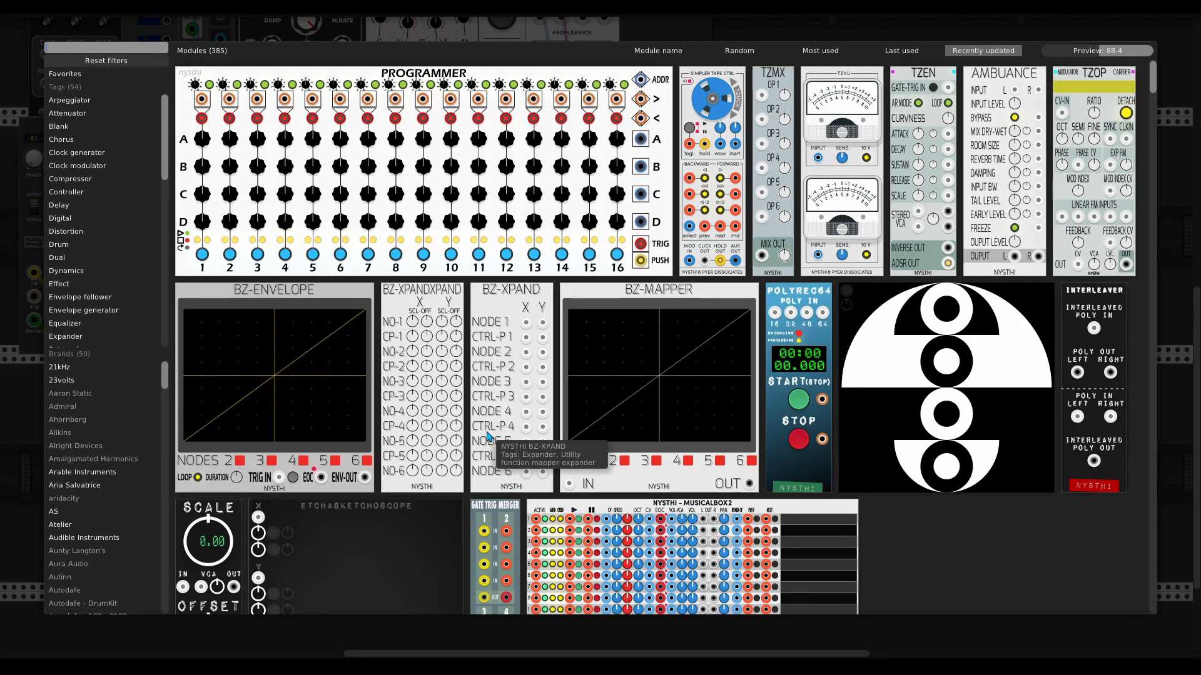
type("pale")
left_click_drag(269, 148, 311, 470)
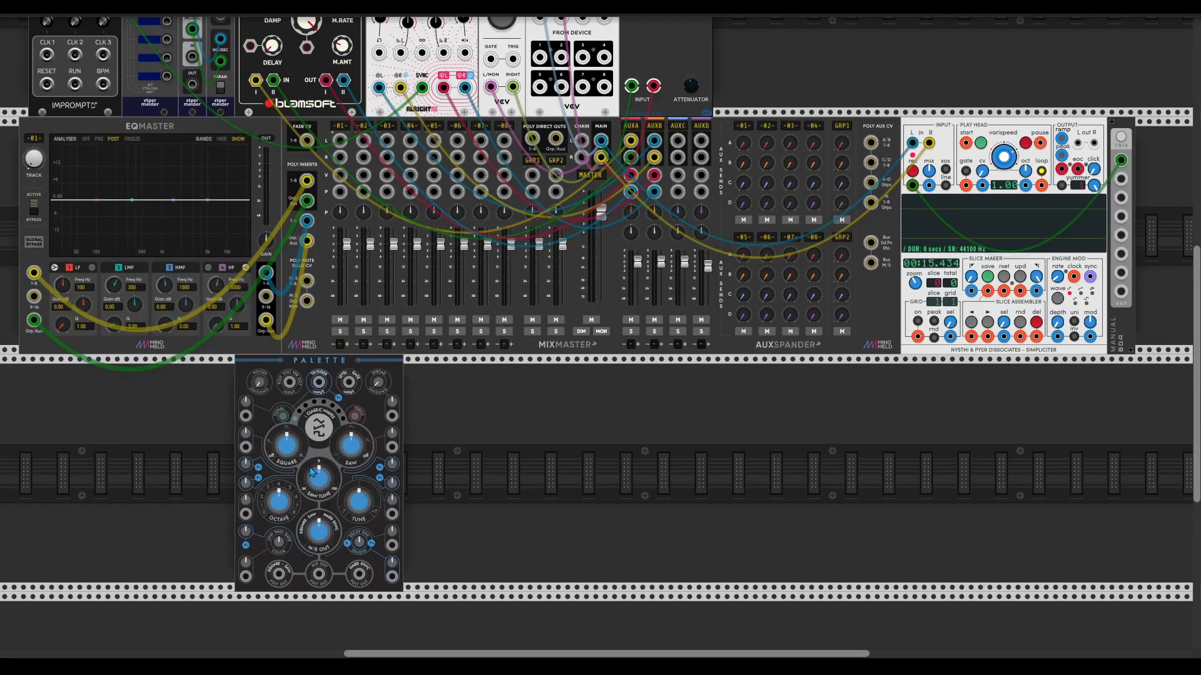
left_click(355, 416)
left_click(332, 406)
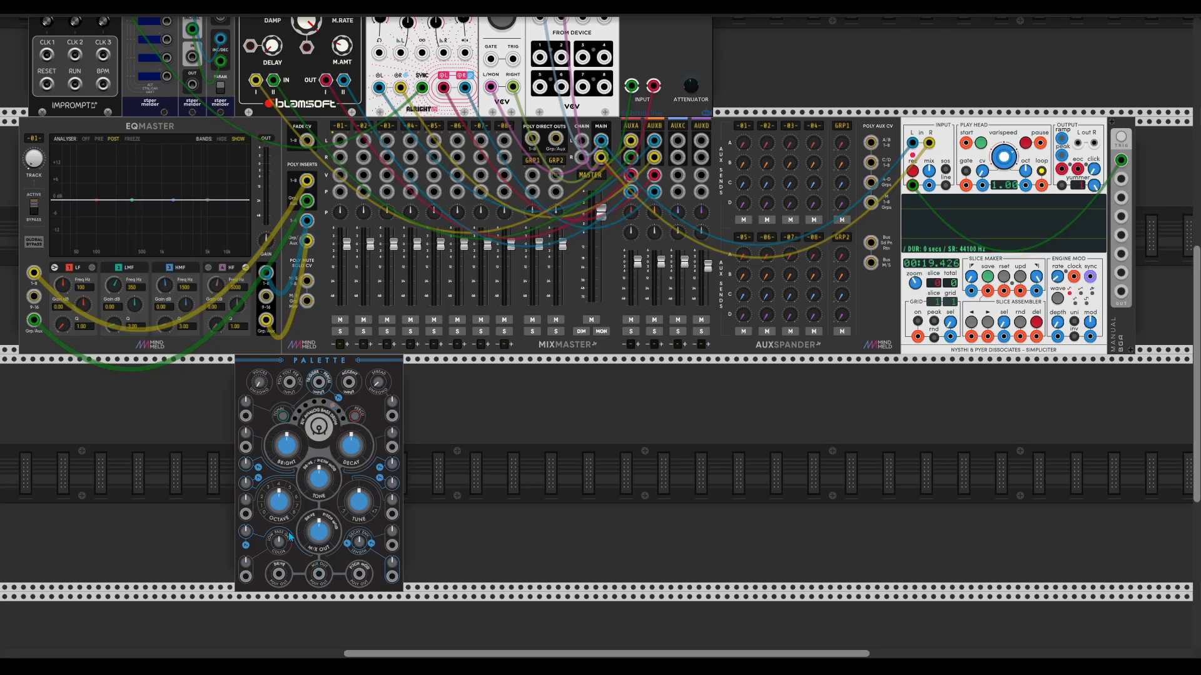
- Patch CLKD's CLK 1 output to Palette's trigger input and Palette's mix output to MixMaster channel 1
left_click_drag(319, 382, 174, 554)
left_click_drag(319, 574, 307, 301)
left_click_drag(296, 367, 339, 140)
- Reset CLKD's CLK 1 ratio to x1 and lower Palette's octave
double_click(160, 496)
left_click_drag(279, 502, 279, 520)
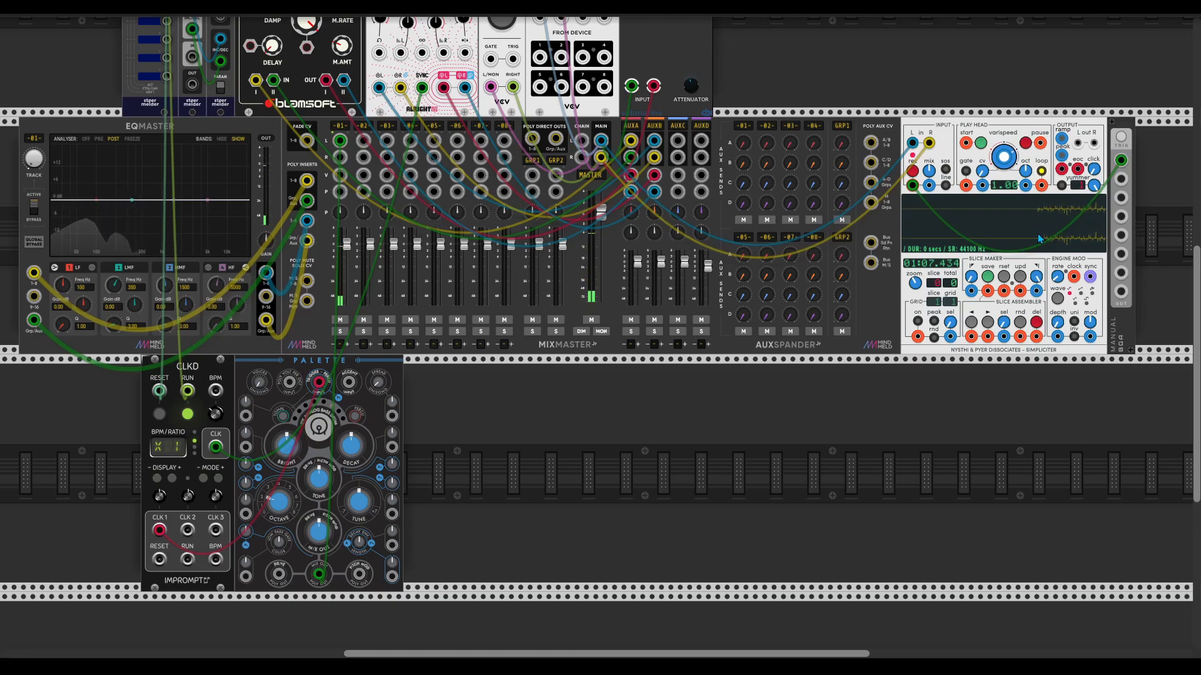
- Examine the recording and pre-record options of the recording Simpliciter
right_click(943, 124)
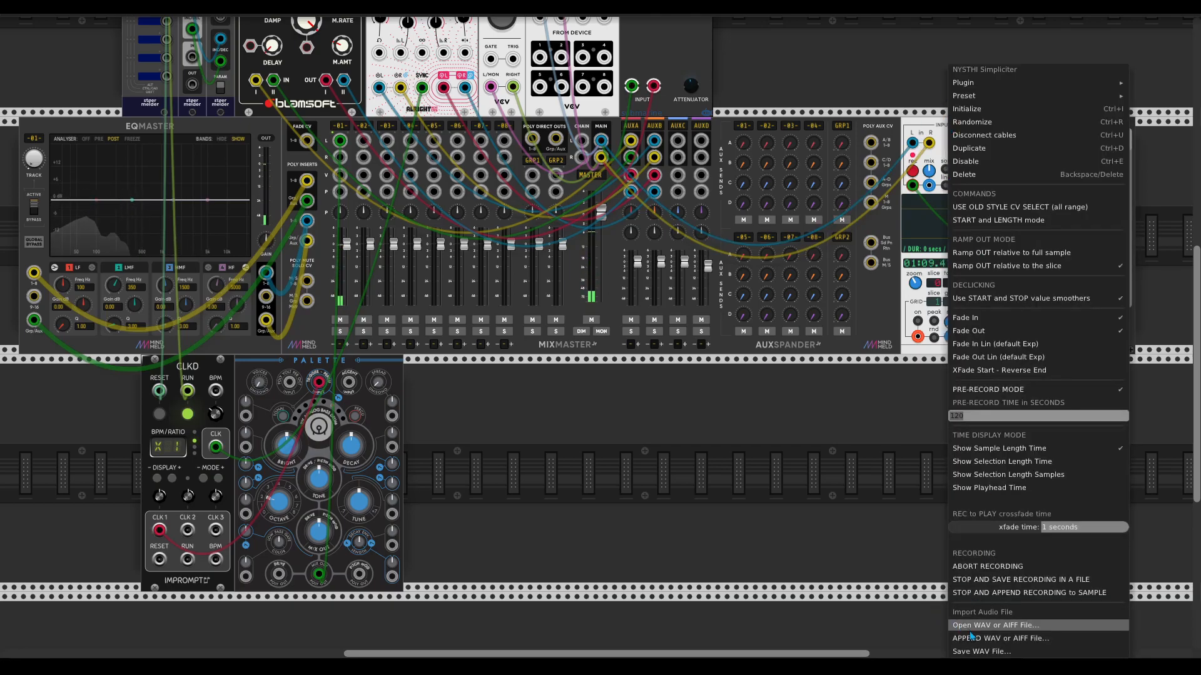
left_click(882, 456)
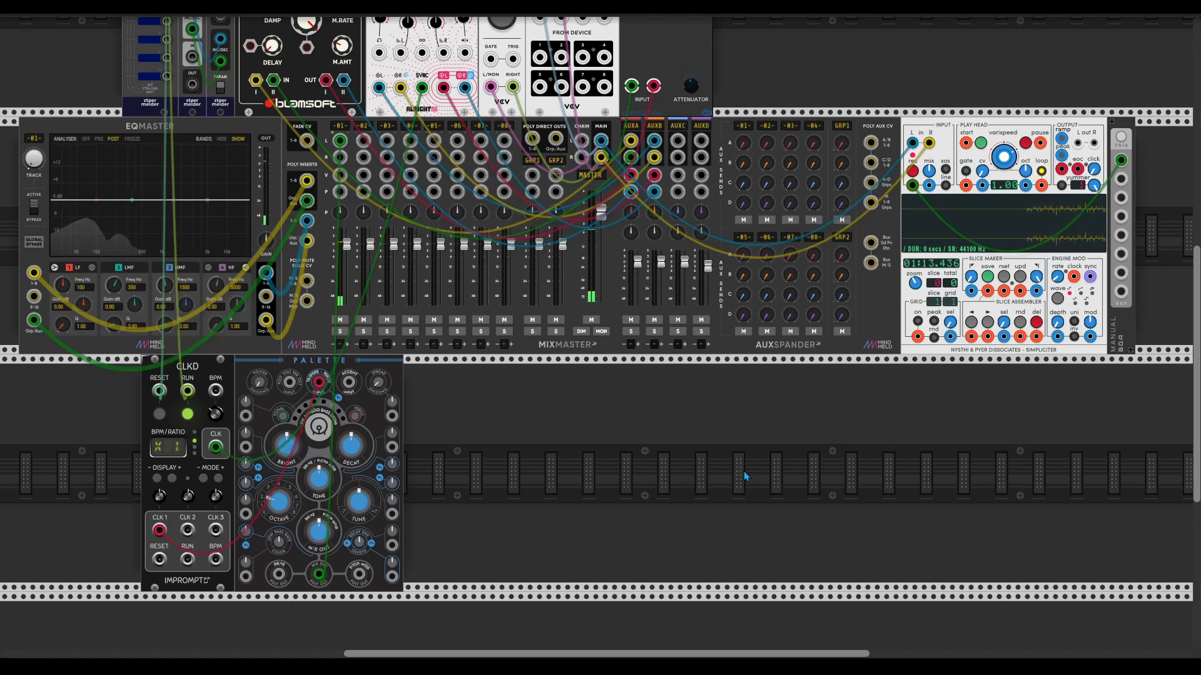
- Add a second Simpliciter in the row below MixMaster and turn off its sound-on-sound and line options
scroll(748, 470, "down", 1)
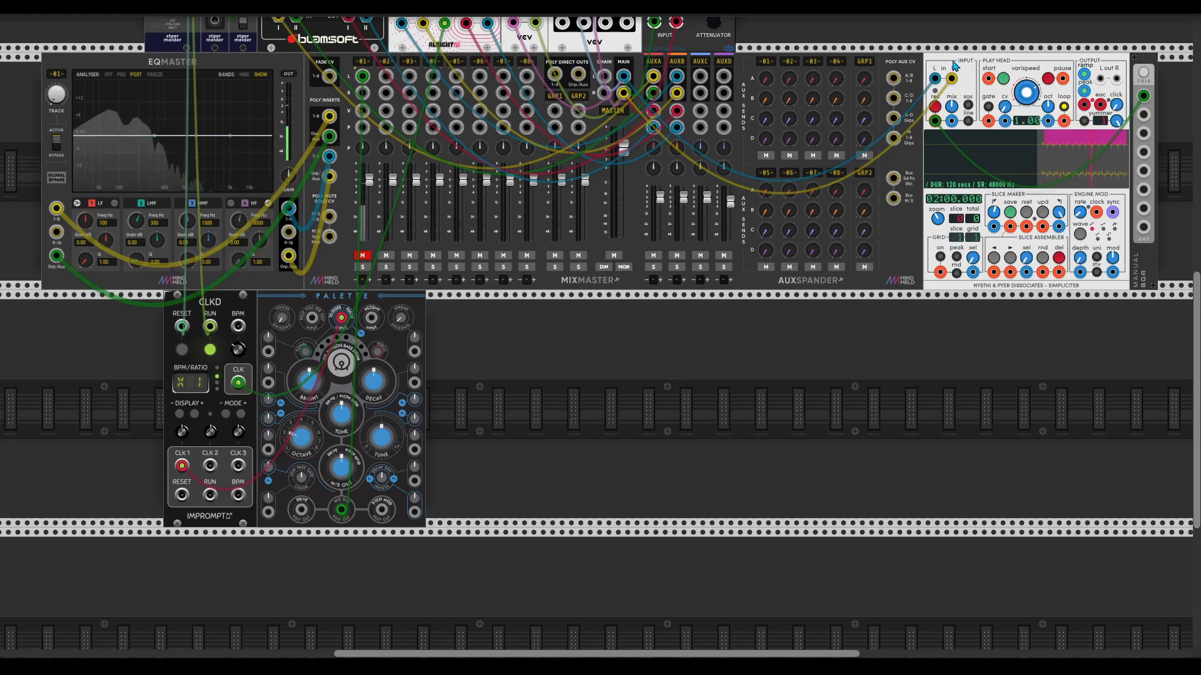
right_click(667, 362)
type("si")
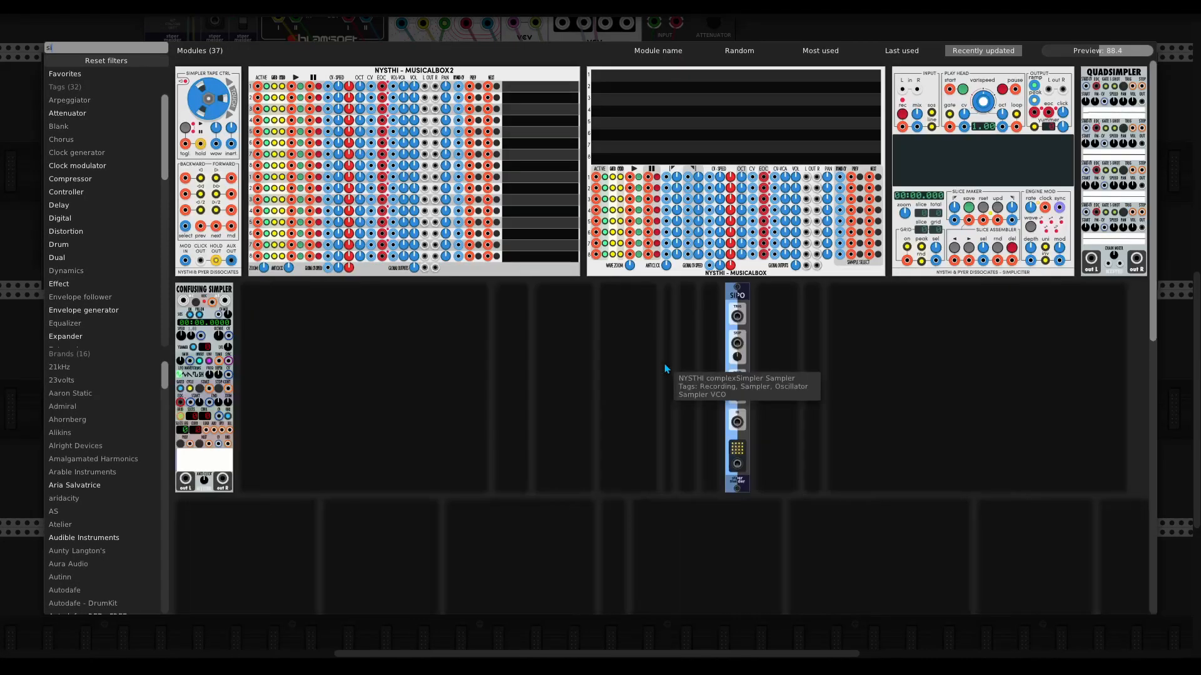
type("mp")
left_click_drag(365, 179, 570, 325)
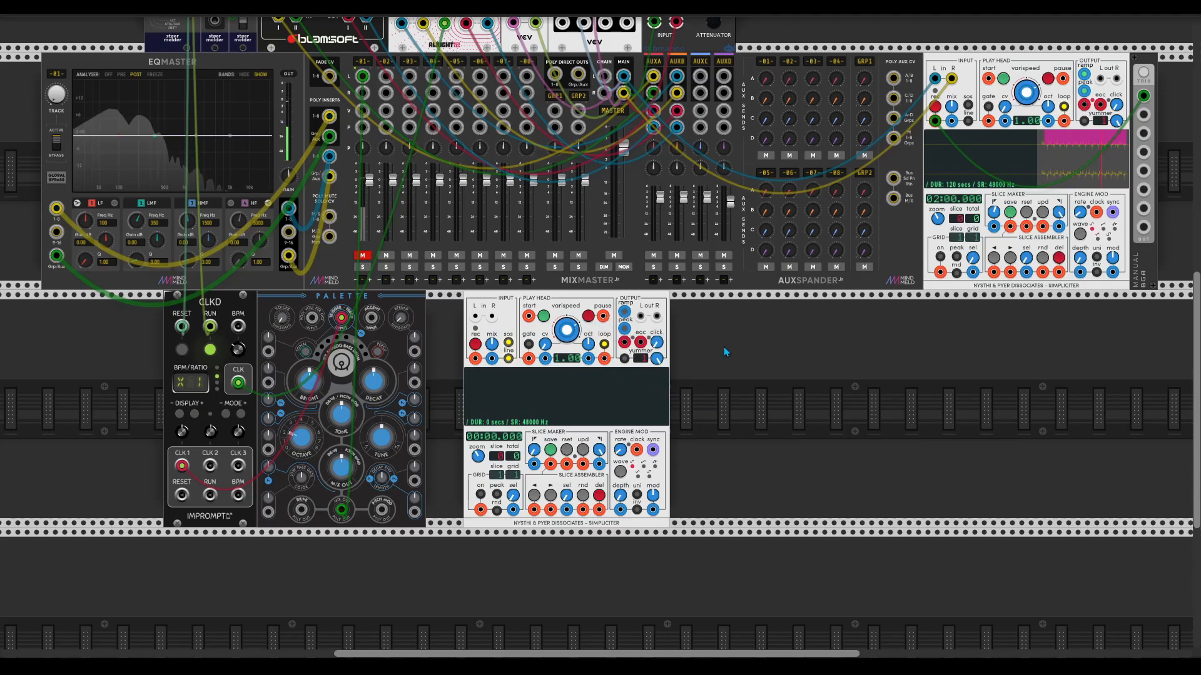
left_click(508, 343)
left_click(509, 358)
- Add the "pd" array module directly beside the second Simpliciter
right_click(747, 407)
type("pd")
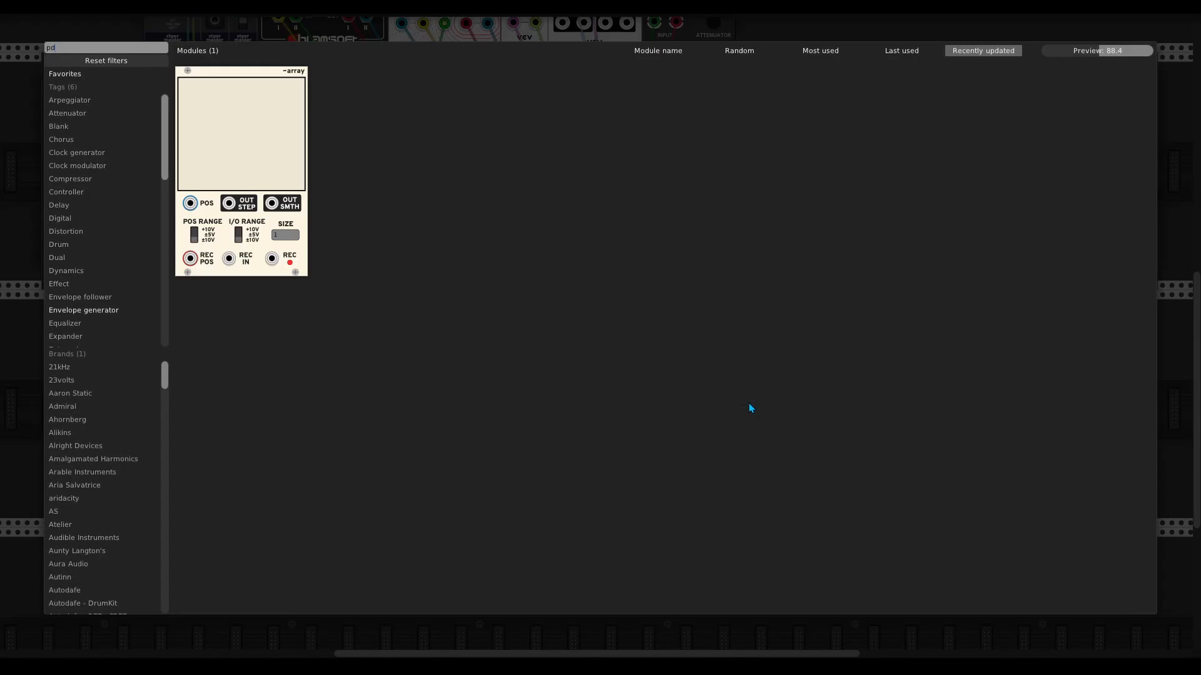
left_click(272, 250)
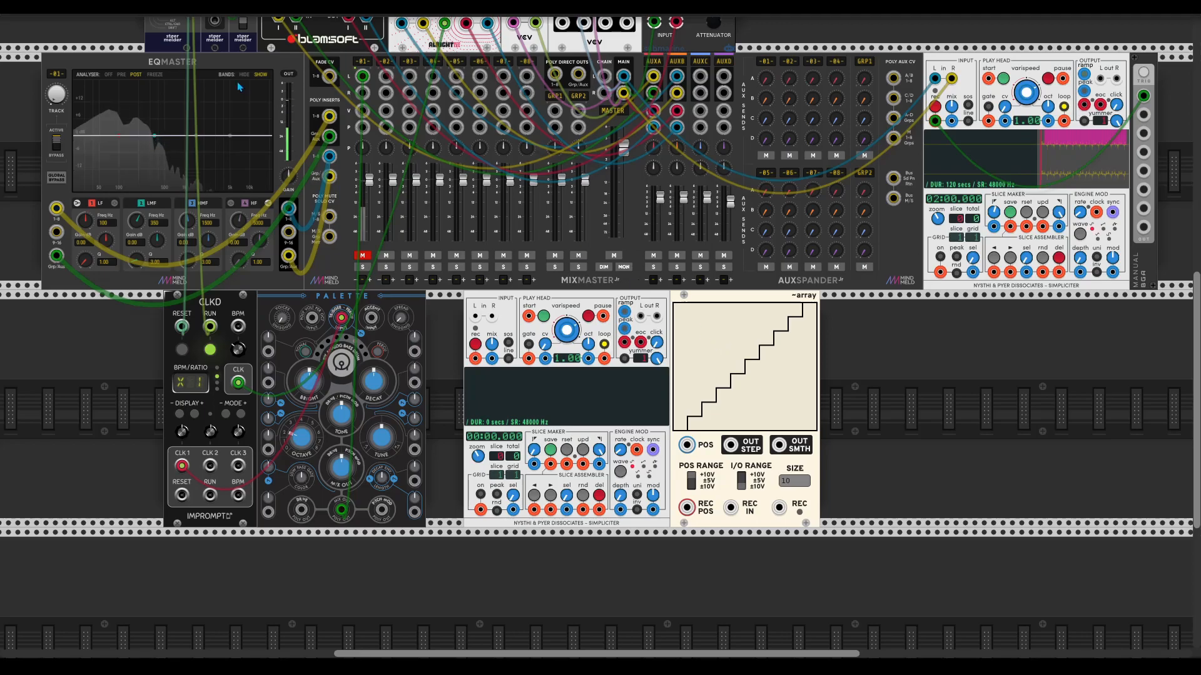
- Set the array's size to 10000
right_click(694, 298)
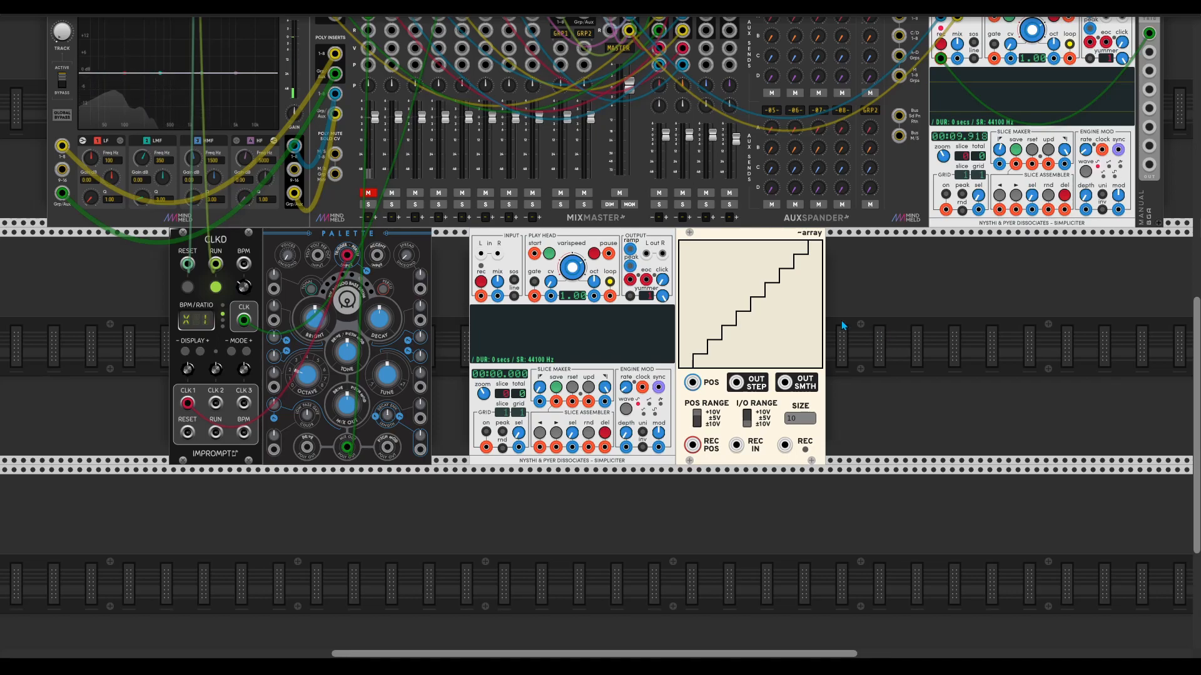
left_click_drag(804, 418, 777, 415)
key("Return")
mouse_move(820, 248)
left_mouse_down()
mouse_move(648, 224)
mouse_move(818, 237)
left_mouse_up()
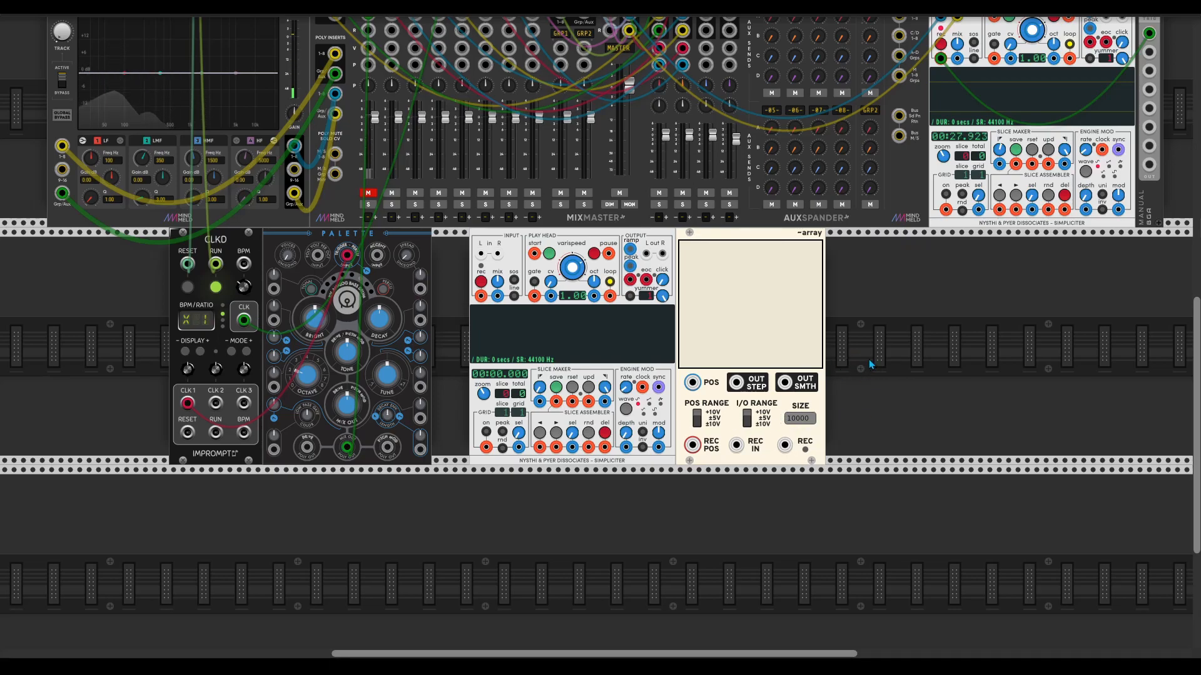
- Patch the second Simpliciter's L and R outputs to MixMaster channel 2
scroll(868, 359, "up", 2)
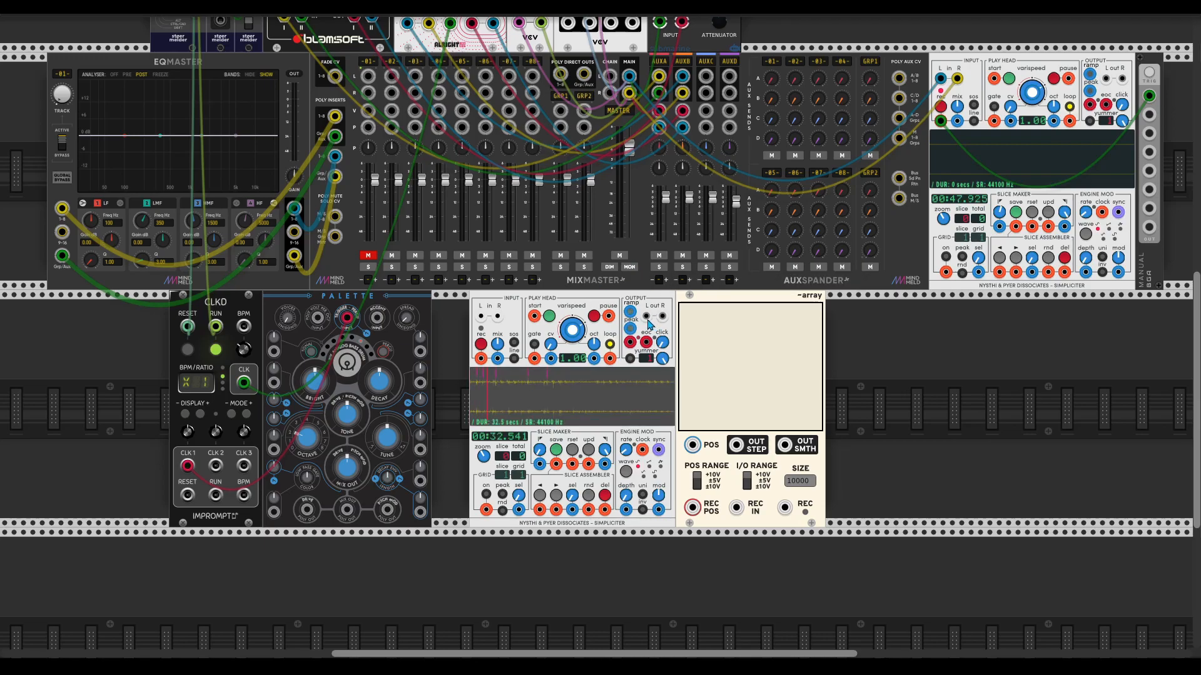
mouse_move(648, 319)
left_mouse_down()
mouse_move(391, 76)
mouse_move(591, 297)
mouse_move(663, 316)
left_mouse_up()
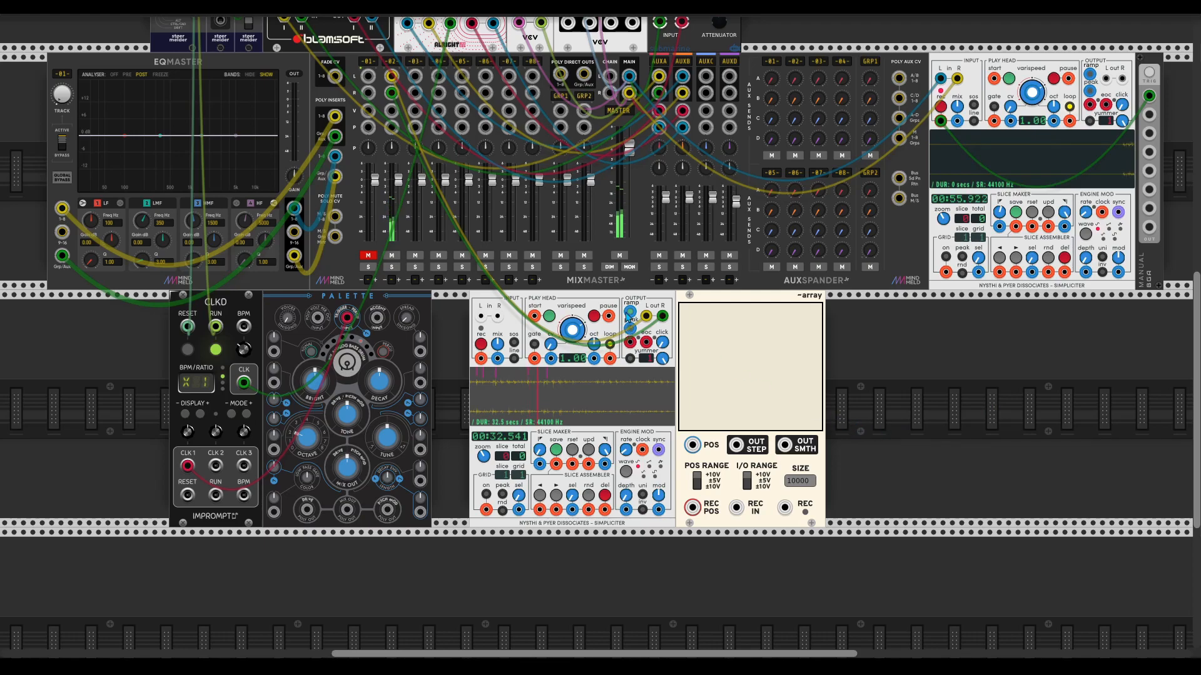
- Add a VCV Scope module directly beside the array
right_click(891, 405)
type("s")
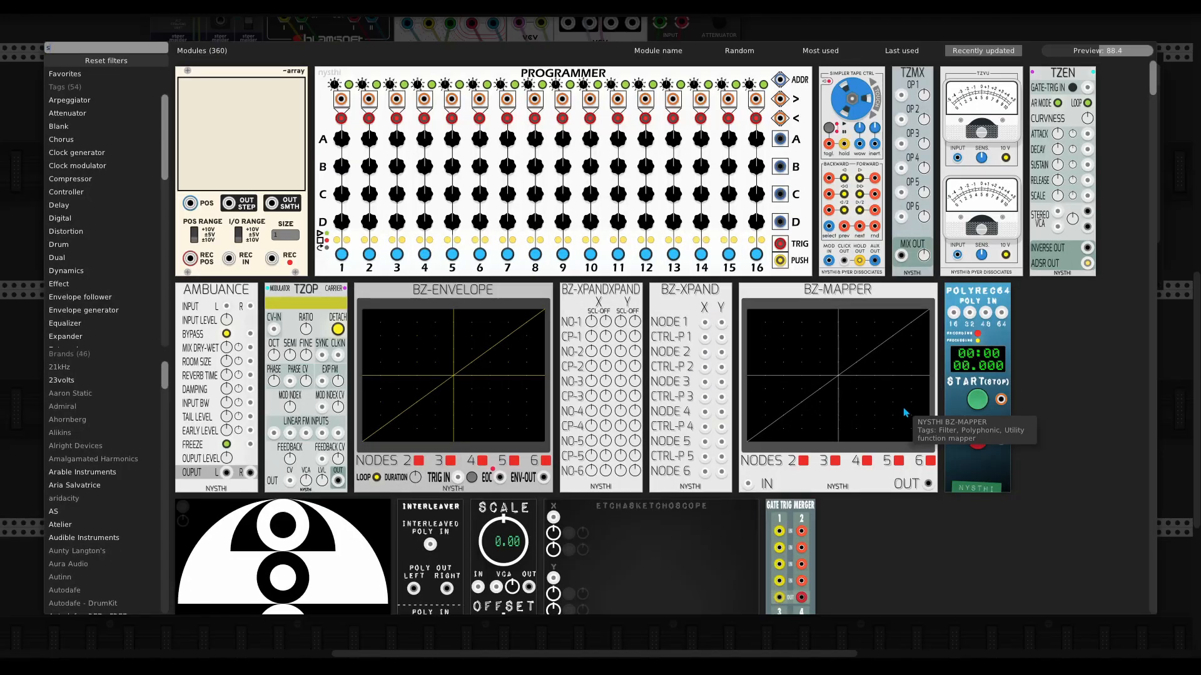
type("cope")
left_click(463, 201)
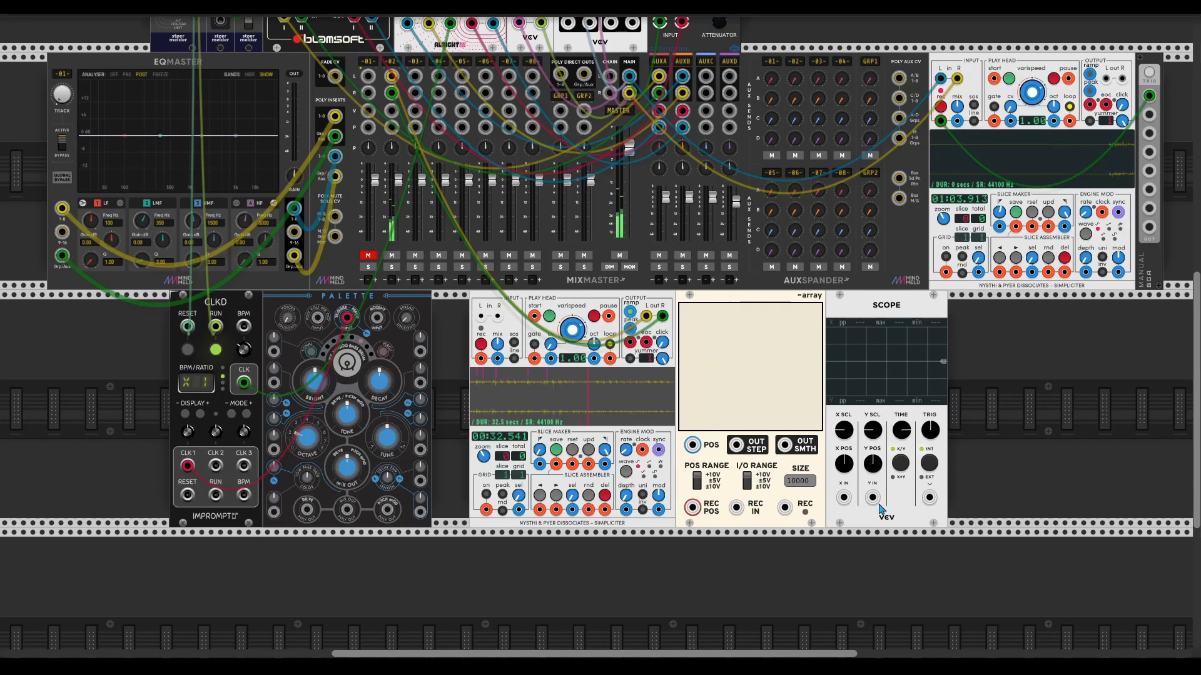
- Feed the second Simpliciter's ramp output to the Scope's X input and the array's POS input, with a longer Scope time window
left_click_drag(844, 497, 630, 311)
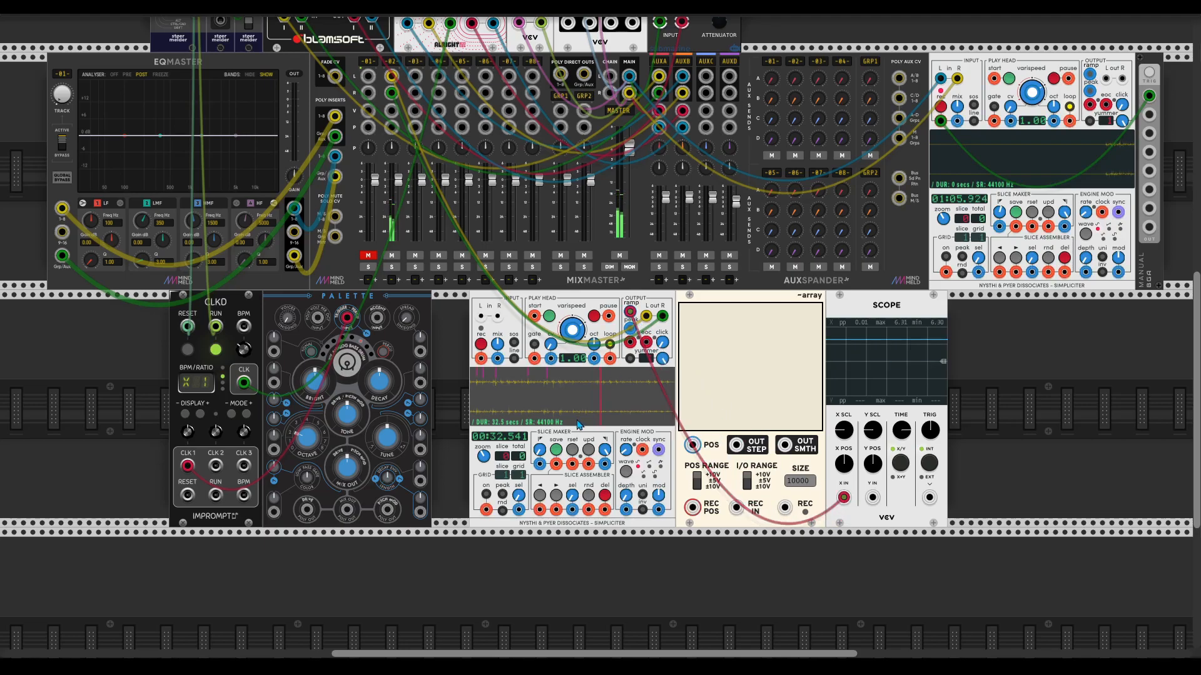
left_click_drag(901, 430, 901, 437)
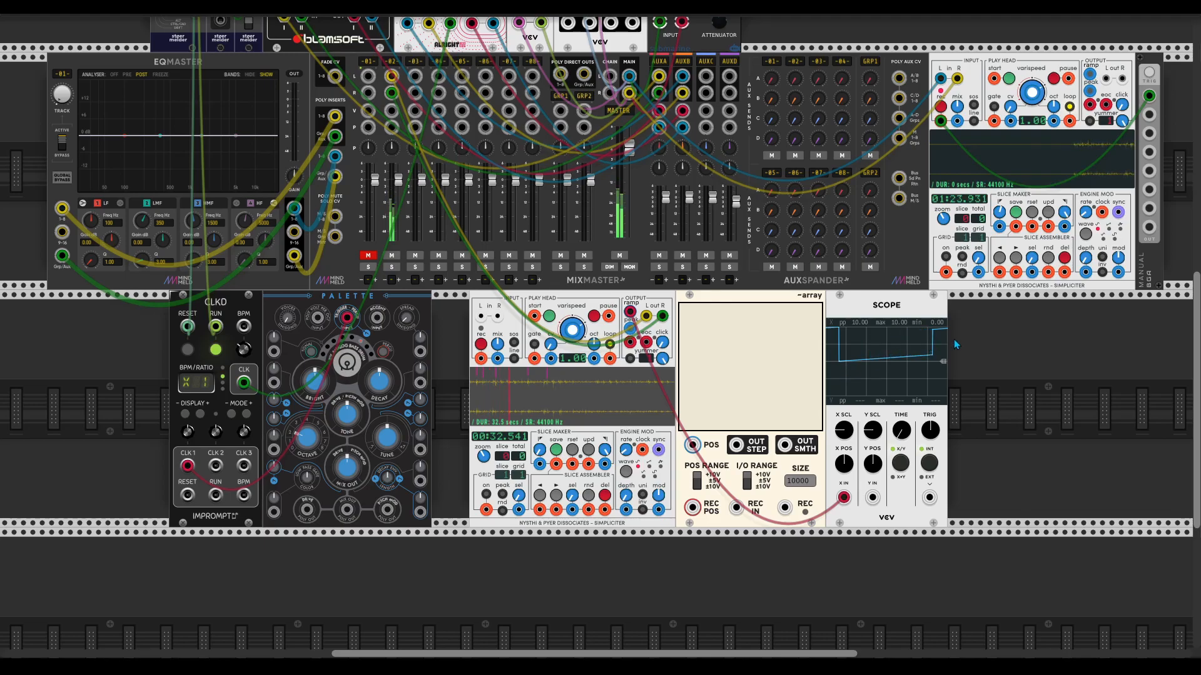
left_click_drag(693, 445, 630, 311)
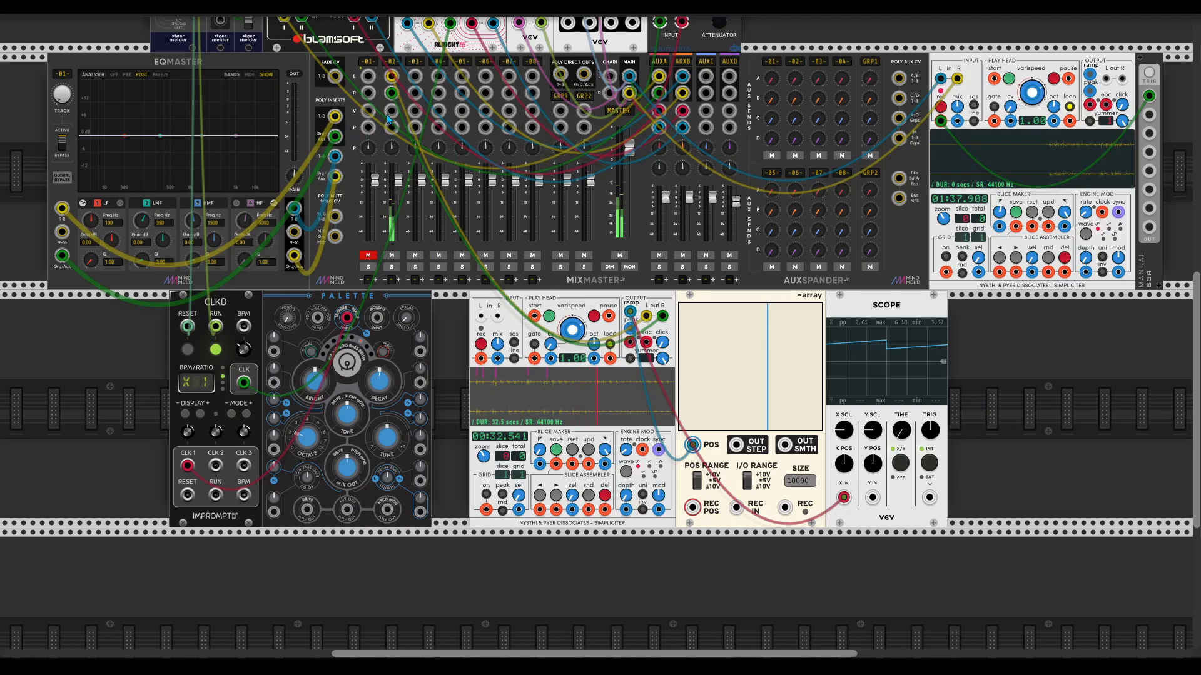
- Switch MixMaster's volume CV inputs to Linear VCA and patch the array's OUT SMTH to the channel 2 volume CV input
right_click(354, 64)
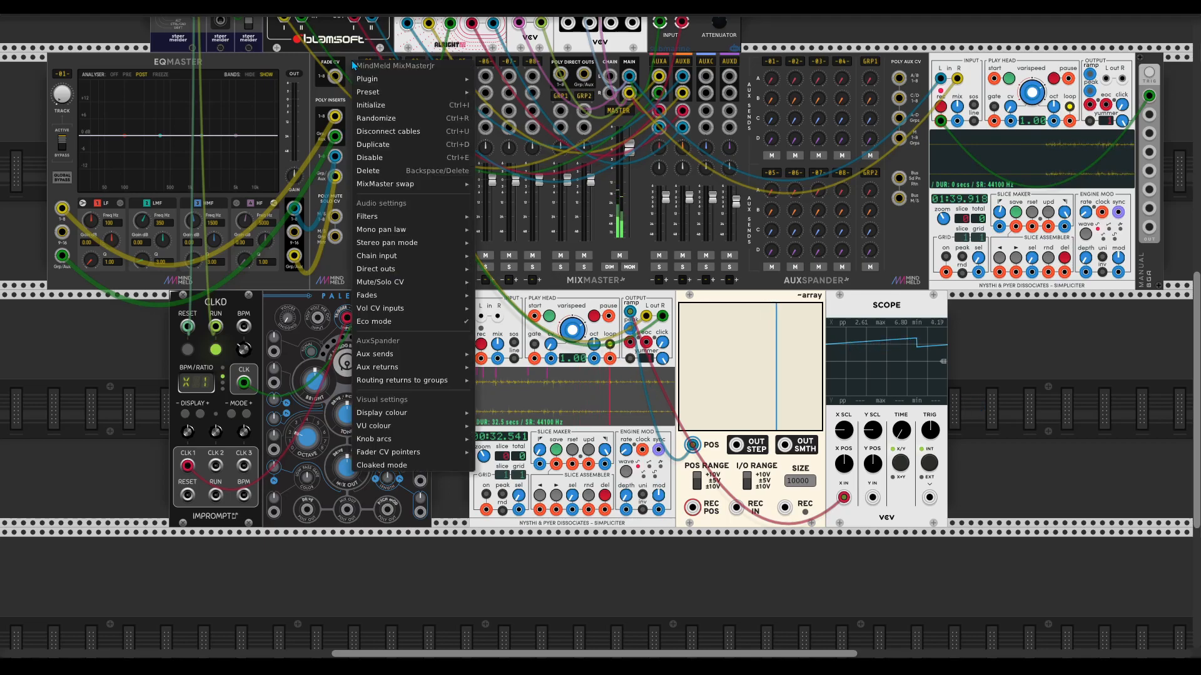
mouse_move(431, 295)
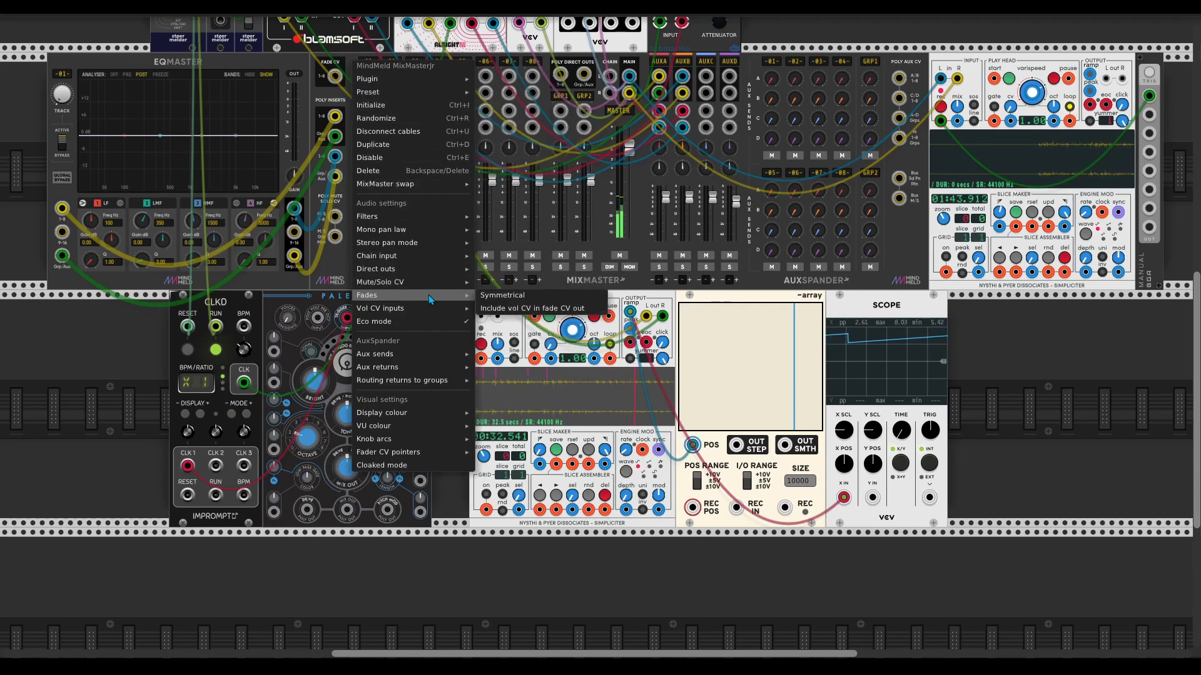
mouse_move(436, 264)
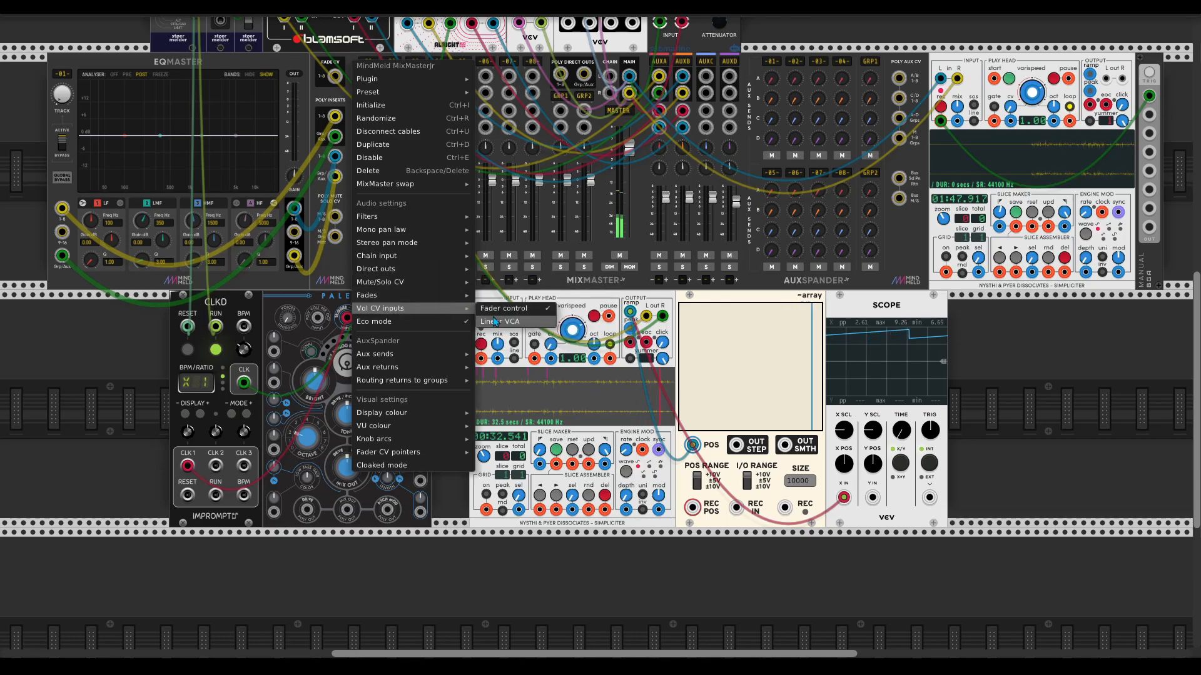
left_click(494, 321)
mouse_move(391, 110)
left_mouse_down()
mouse_move(446, 137)
mouse_move(785, 444)
left_mouse_up()
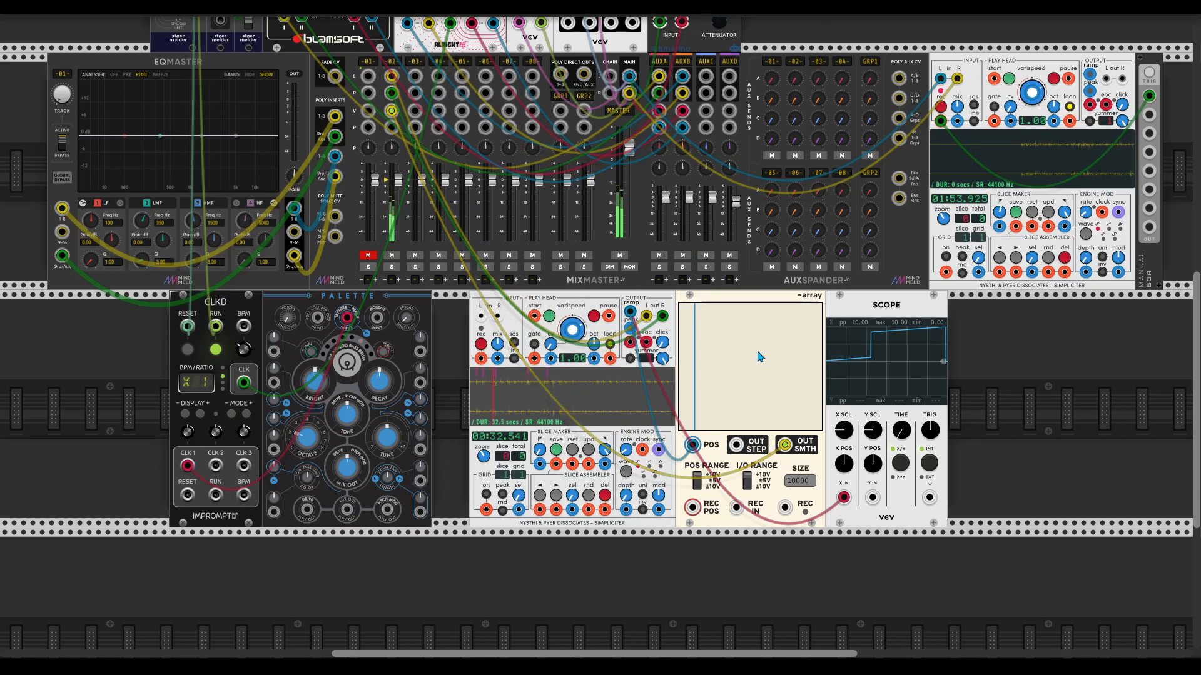
- Draw a freehand volume curve across the array and add a fade in/out to prevent clicks
mouse_move(688, 305)
left_mouse_down()
mouse_move(709, 348)
mouse_move(756, 378)
mouse_move(783, 368)
mouse_move(817, 307)
mouse_move(735, 319)
mouse_move(699, 405)
mouse_move(763, 376)
mouse_move(779, 387)
mouse_move(707, 407)
mouse_move(768, 431)
mouse_move(699, 419)
mouse_move(766, 384)
mouse_move(694, 366)
mouse_move(738, 353)
mouse_move(776, 374)
left_mouse_up()
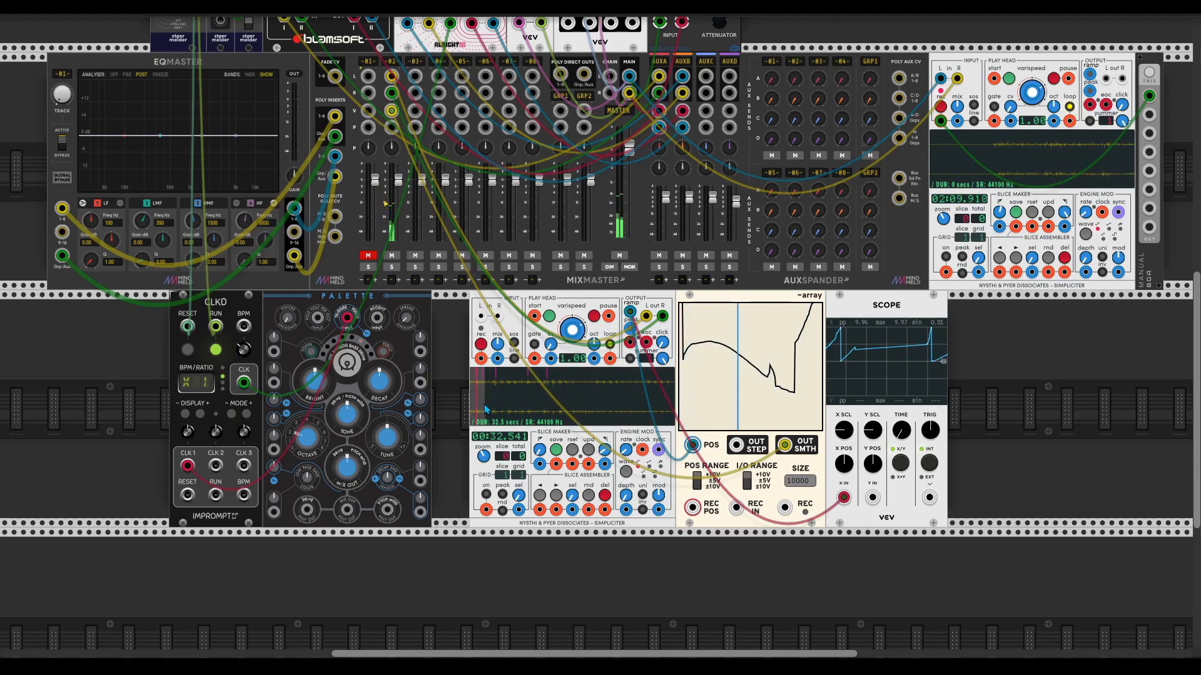
mouse_move(704, 339)
left_mouse_down()
mouse_move(814, 322)
mouse_move(682, 370)
mouse_move(780, 326)
mouse_move(684, 346)
left_mouse_up()
mouse_move(788, 330)
left_mouse_down()
mouse_move(817, 399)
mouse_move(764, 372)
left_mouse_up()
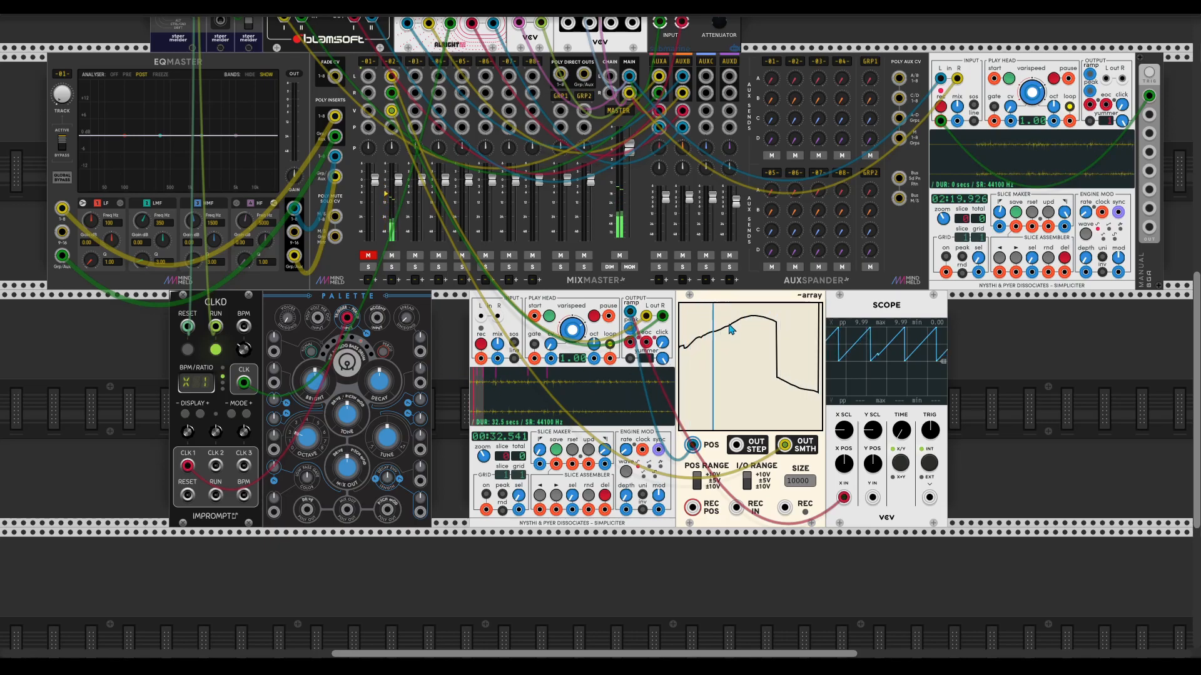
right_click(723, 299)
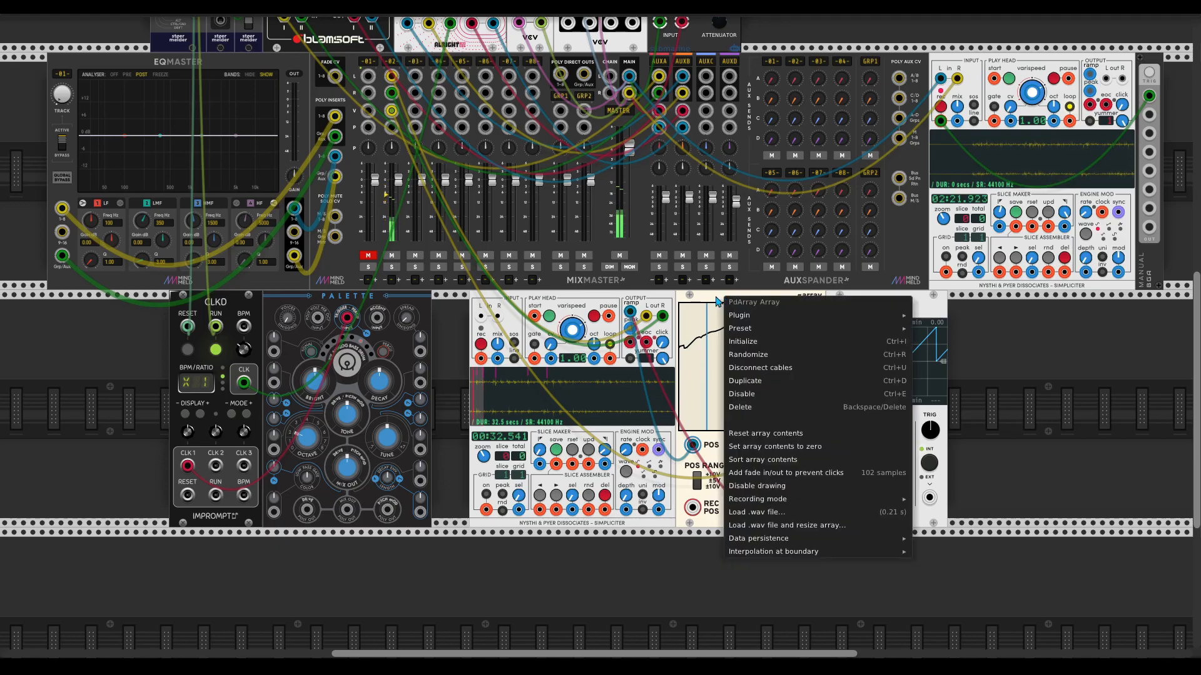
left_click(758, 477)
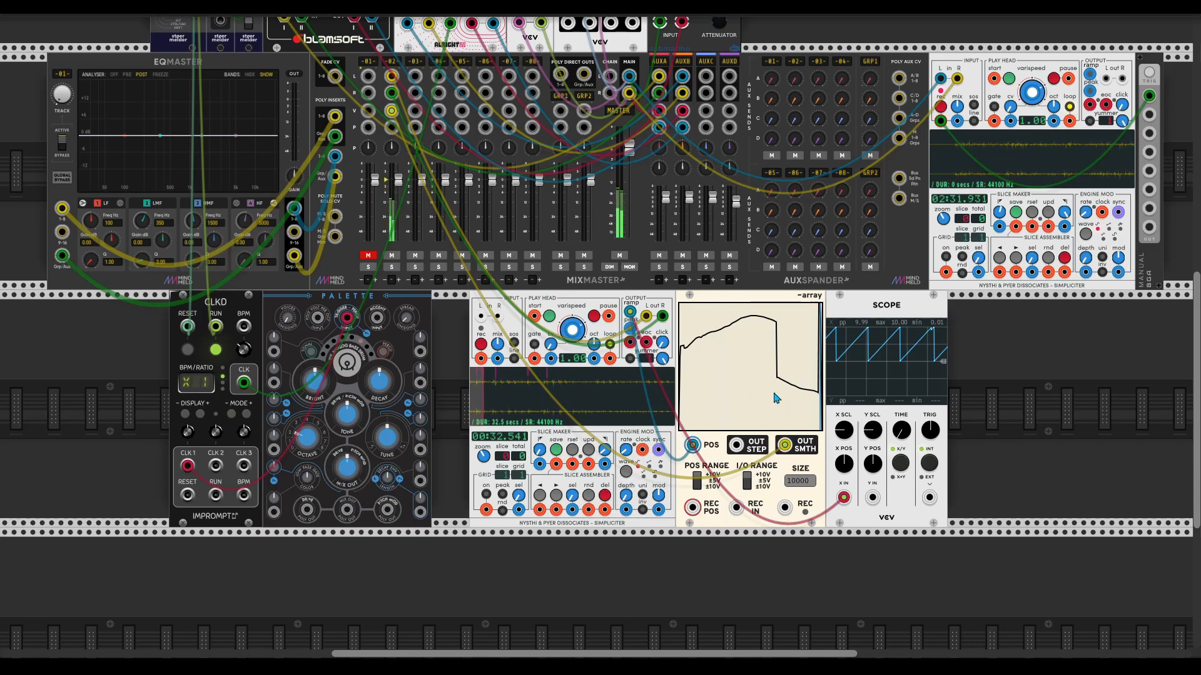
right_click(710, 301)
left_click(665, 351)
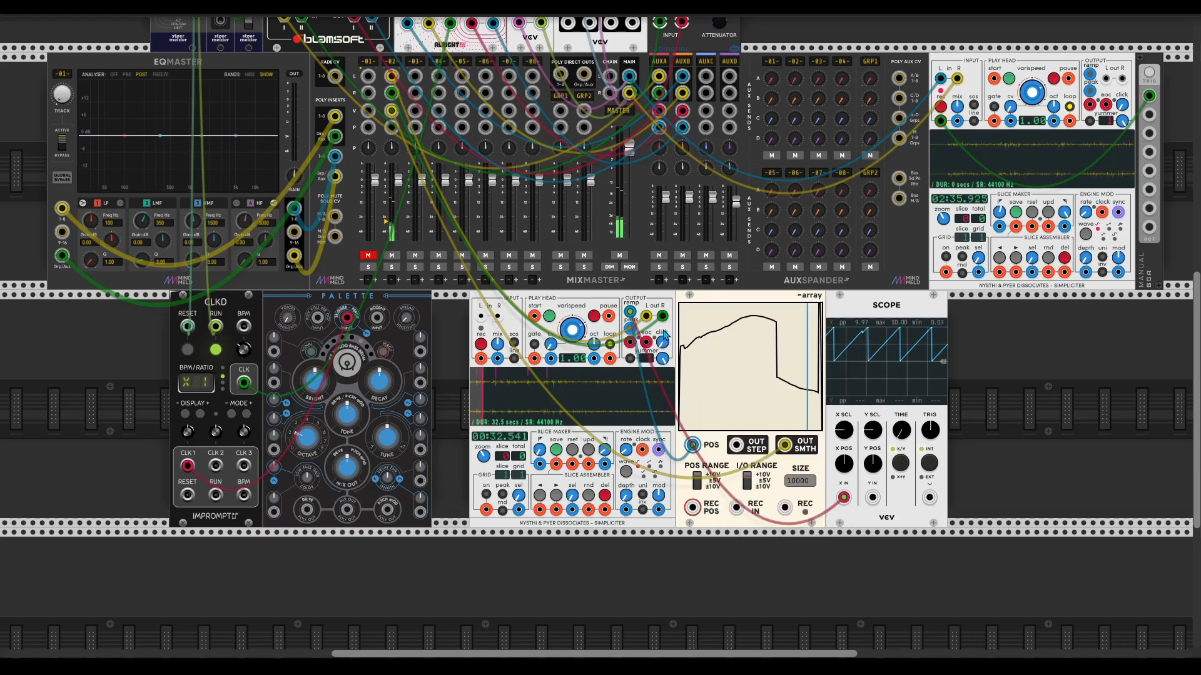
- Clear the array's contents and draw a new curve with an early dip, a central peak and a long falling slope
right_click(698, 299)
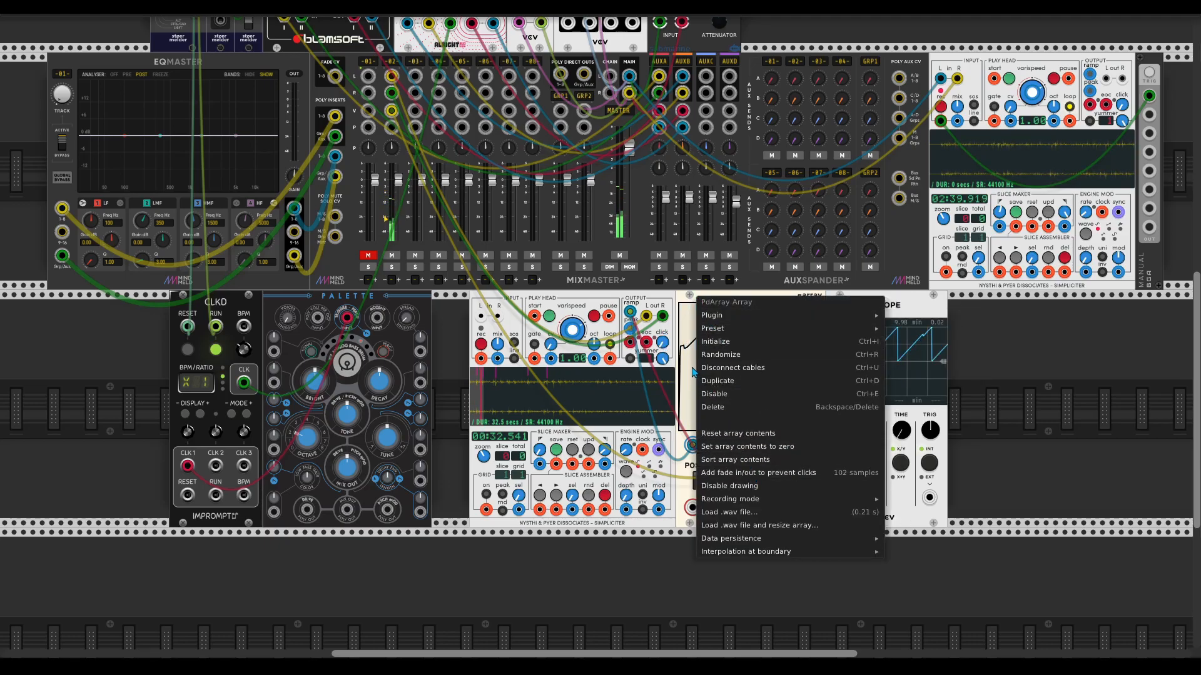
left_click(757, 460)
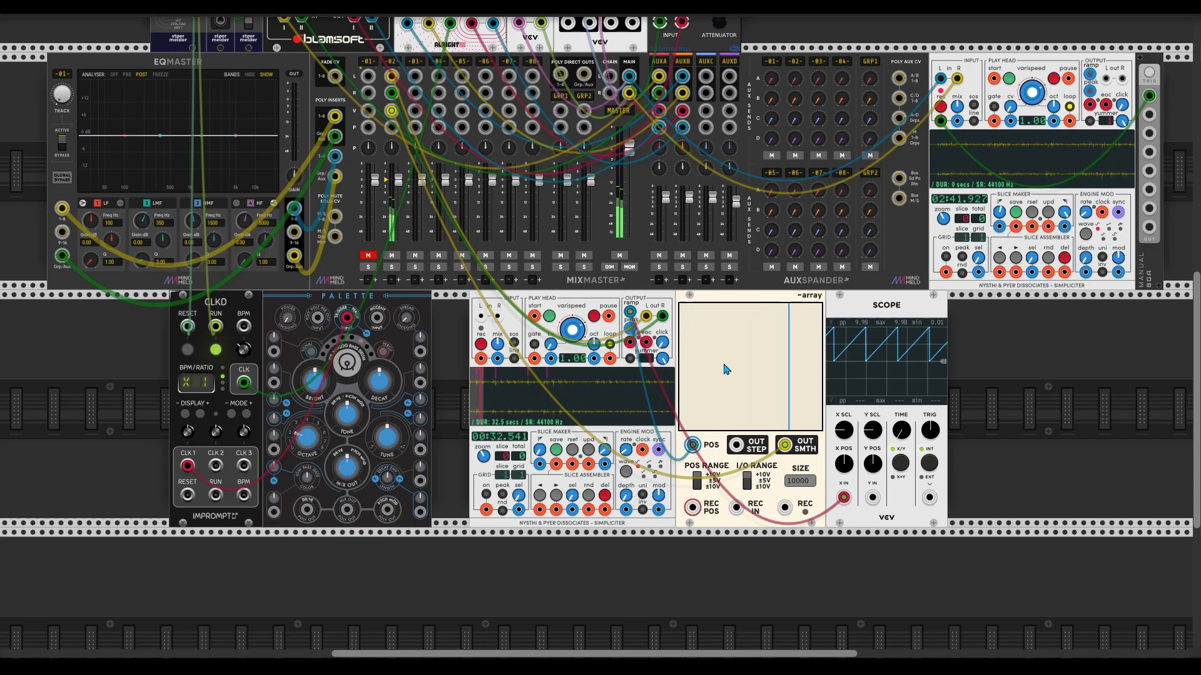
left_click_drag(664, 345, 664, 349)
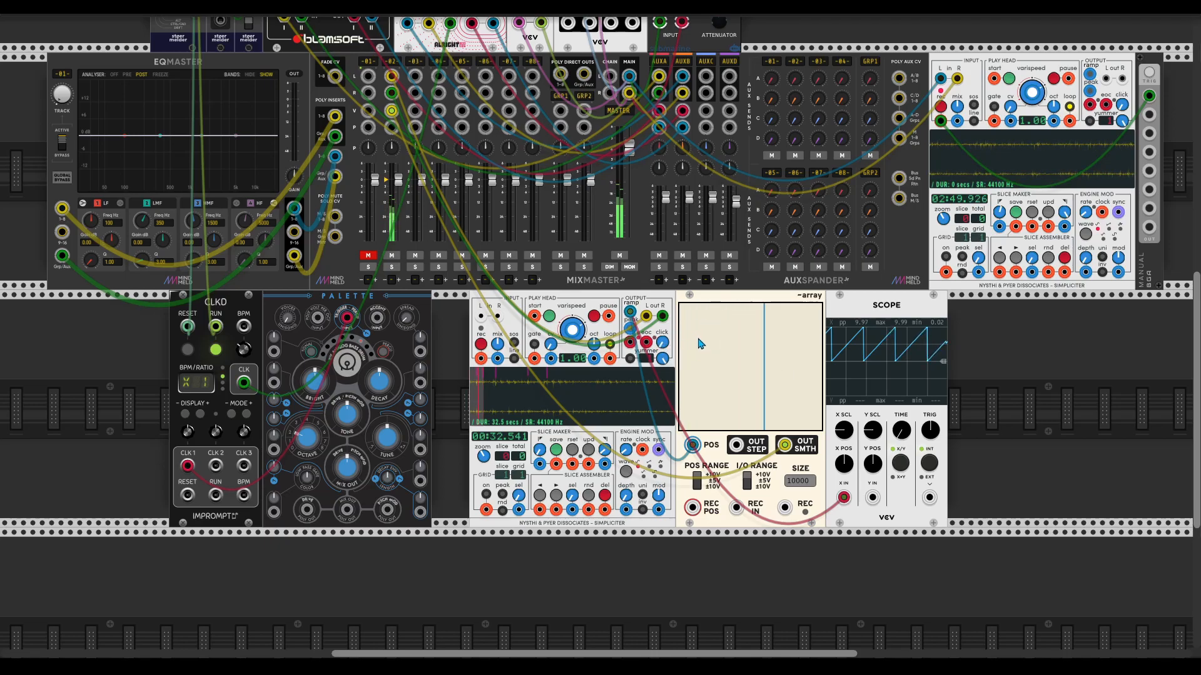
mouse_move(781, 344)
left_mouse_down()
mouse_move(724, 362)
mouse_move(797, 404)
mouse_move(748, 341)
mouse_move(698, 375)
mouse_move(824, 369)
left_mouse_up()
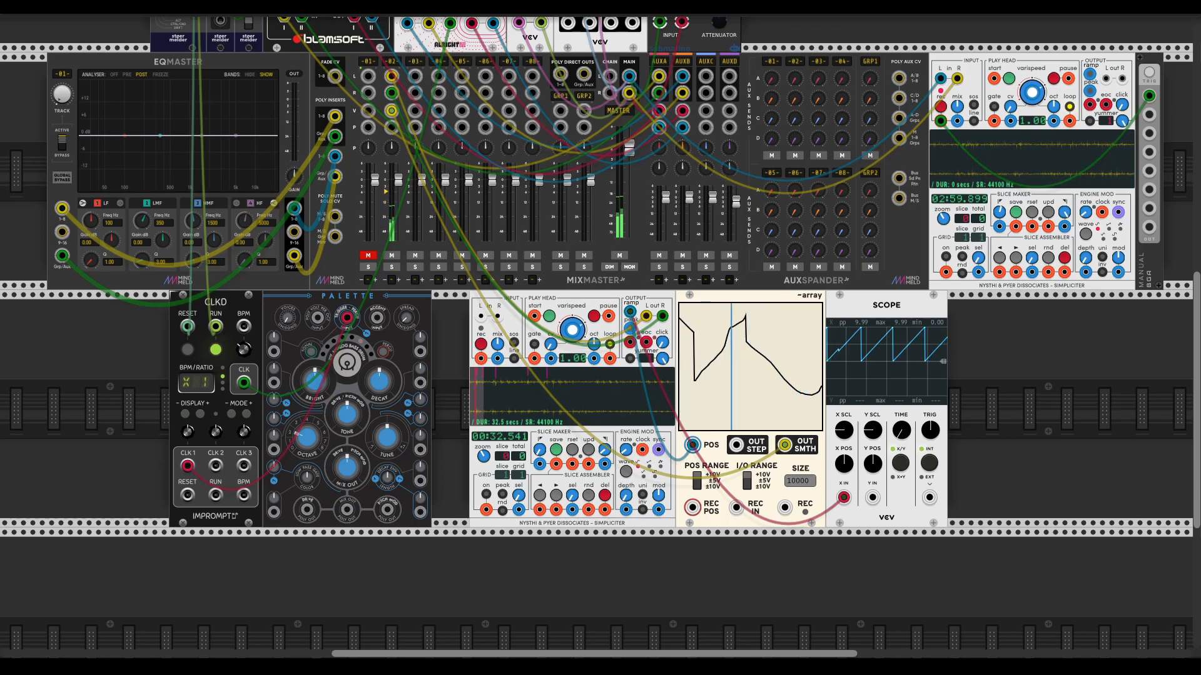
- Turn on grid slicing on the second Simpliciter
scroll(515, 442, "down", 3)
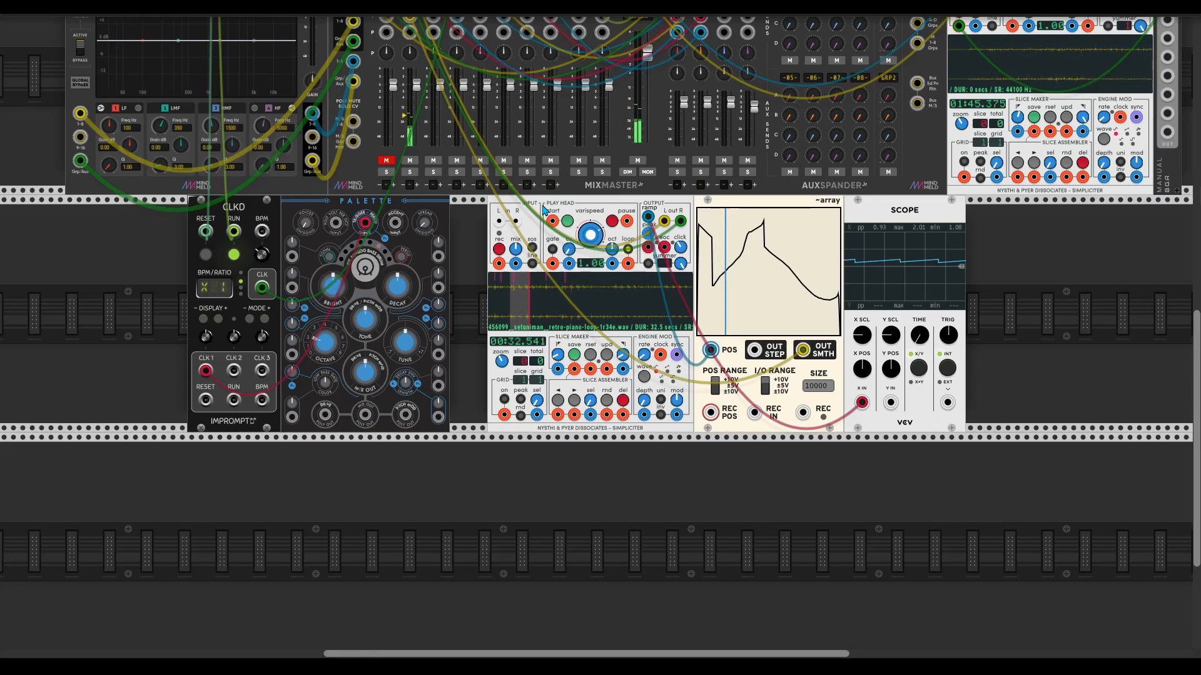
scroll(526, 408, "up", 3)
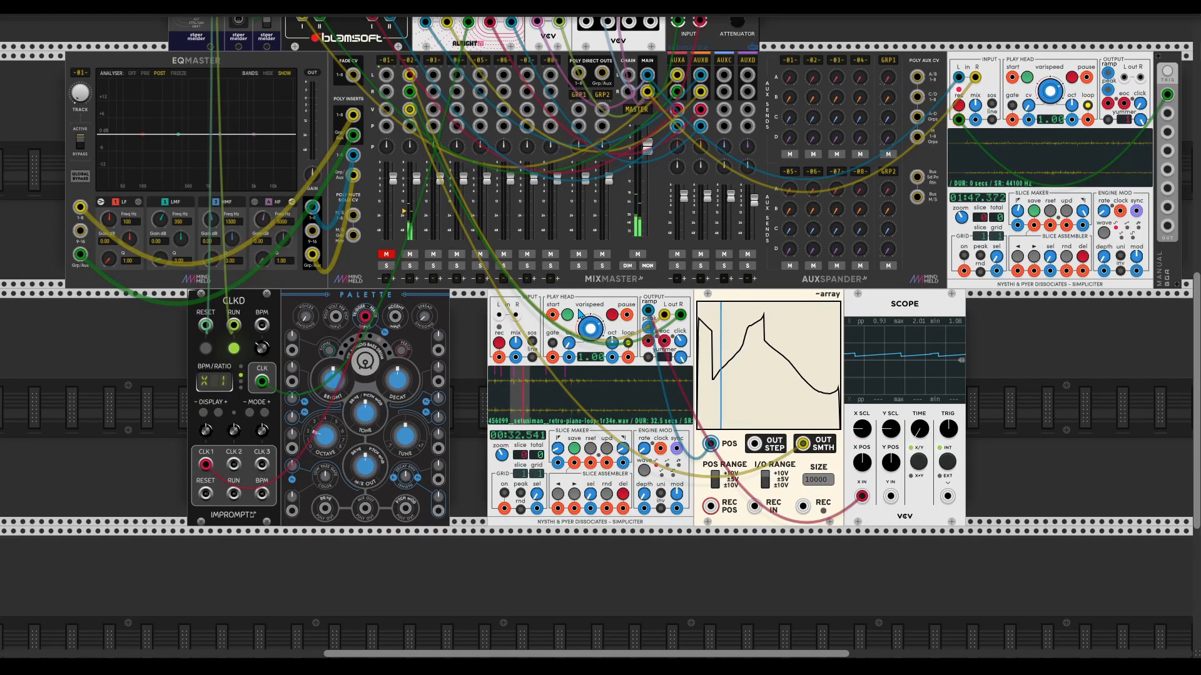
scroll(535, 444, "down", 1)
left_click(505, 462)
- Set the second Simpliciter's peak threshold level to 2.224, peaks distance to 586 msecs and peak EnvFollow CV multiplier to 4
right_click(563, 270)
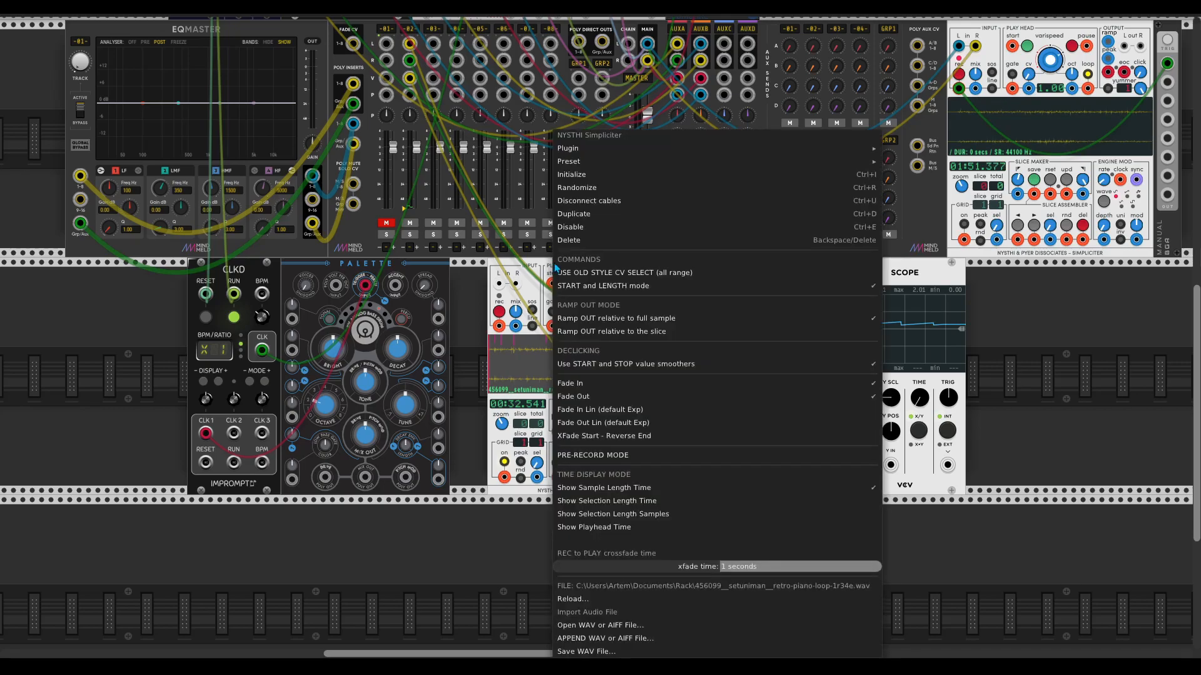
left_click(529, 270)
right_click(536, 351)
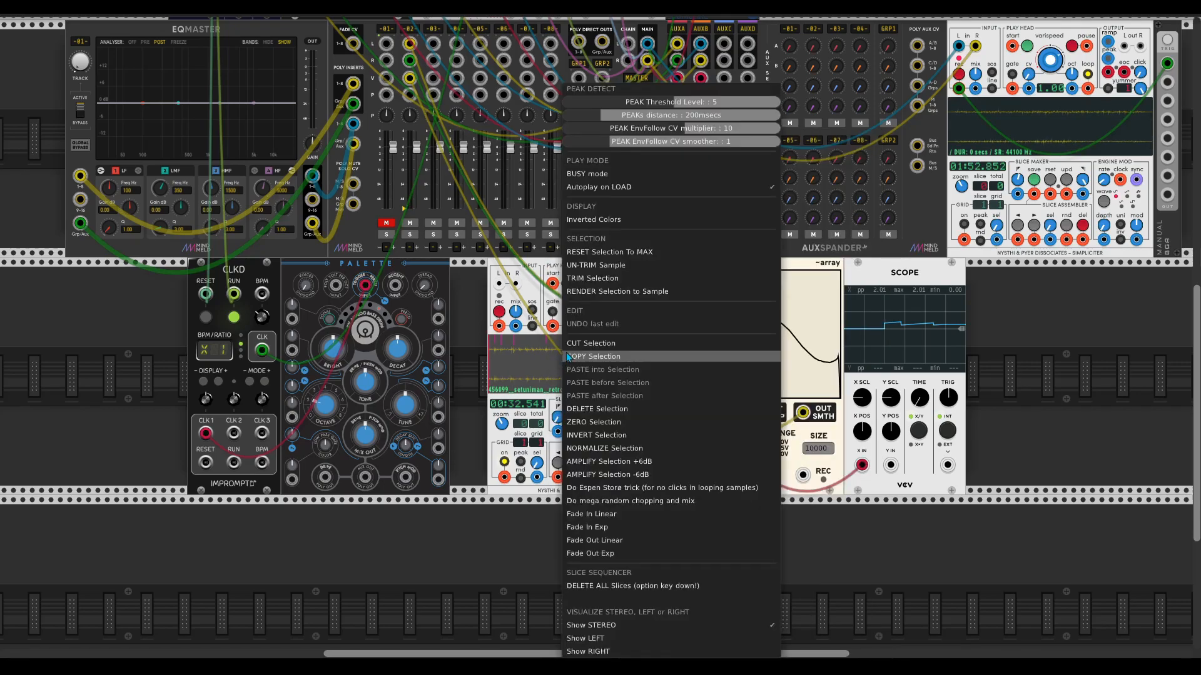
left_click(546, 323)
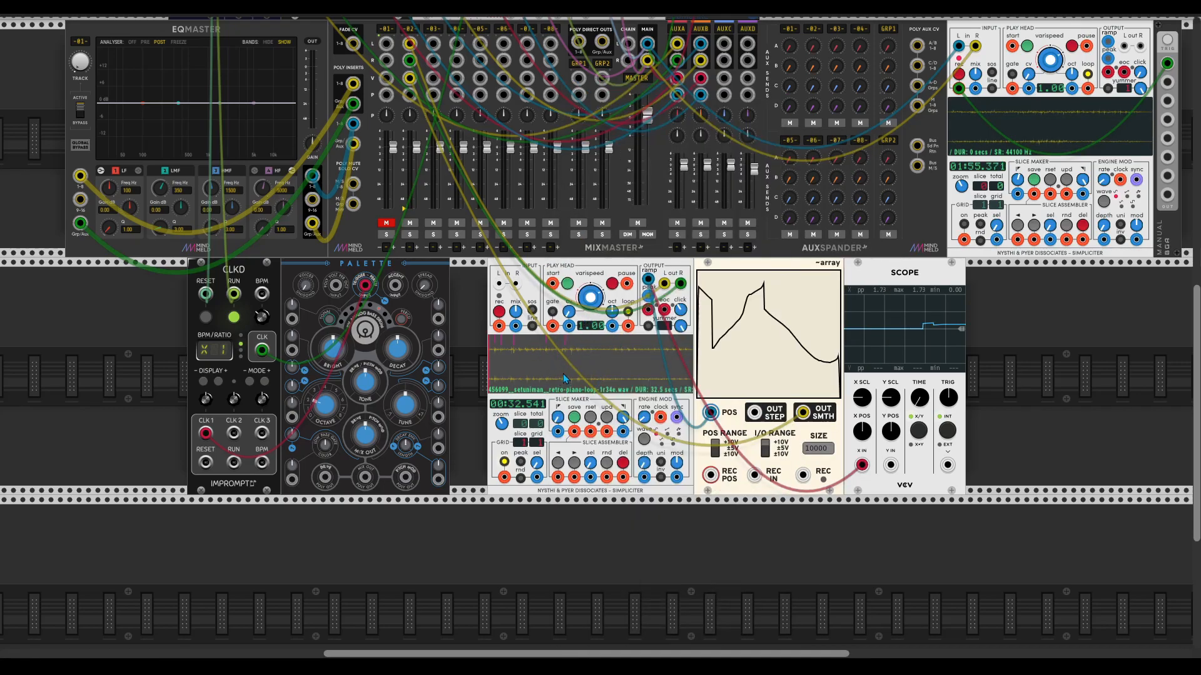
right_click(569, 359)
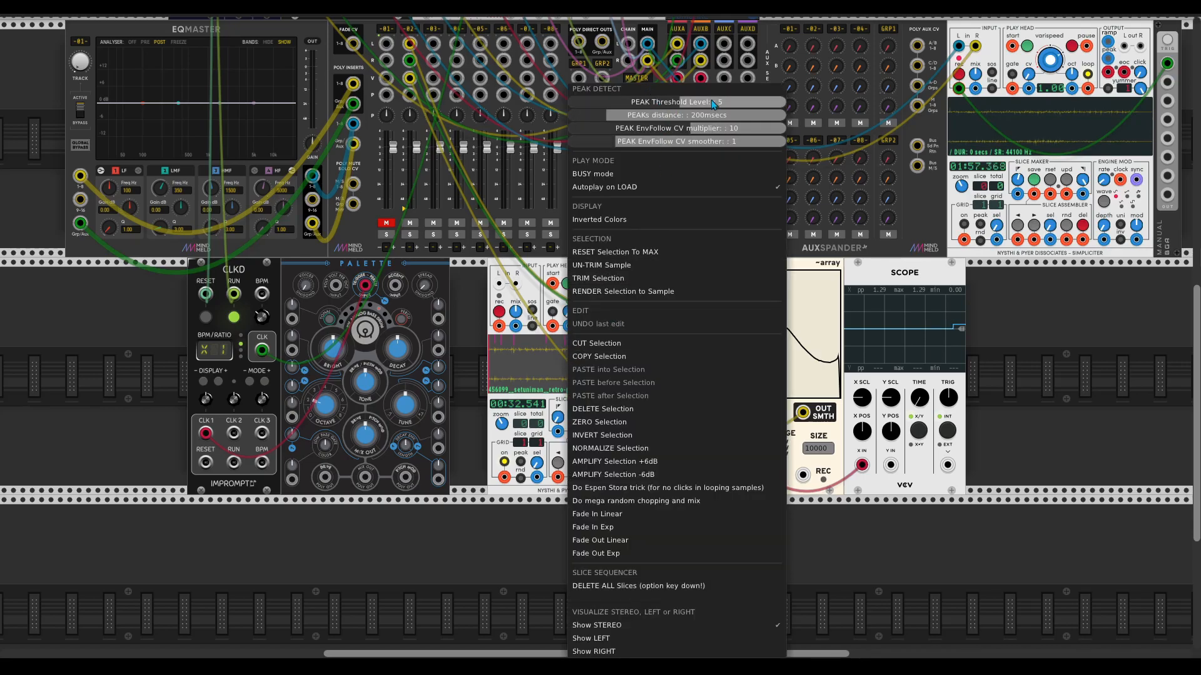
left_click_drag(669, 102, 612, 102)
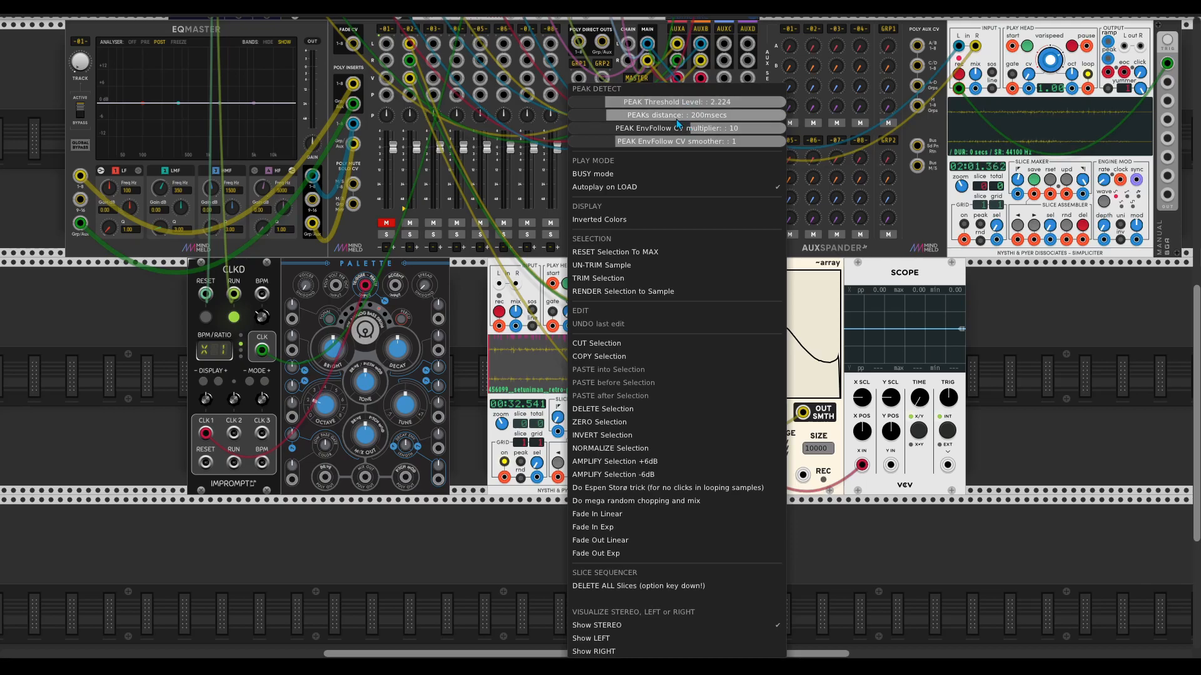
left_click_drag(672, 116, 736, 115)
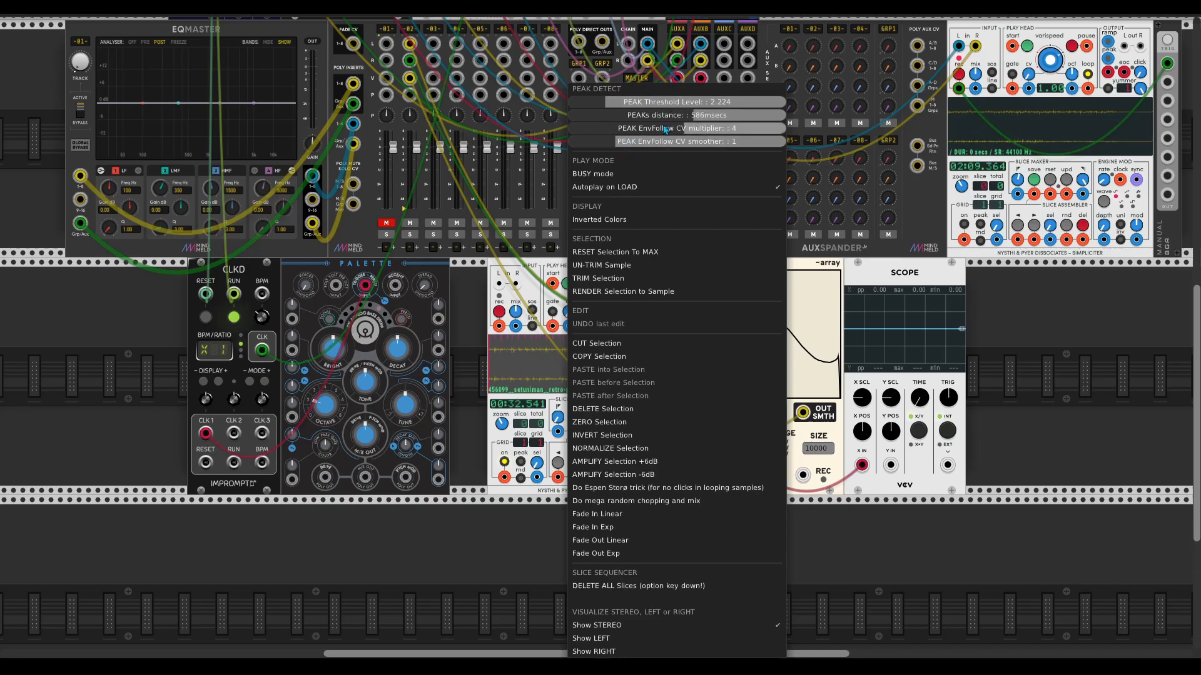
left_click(473, 378)
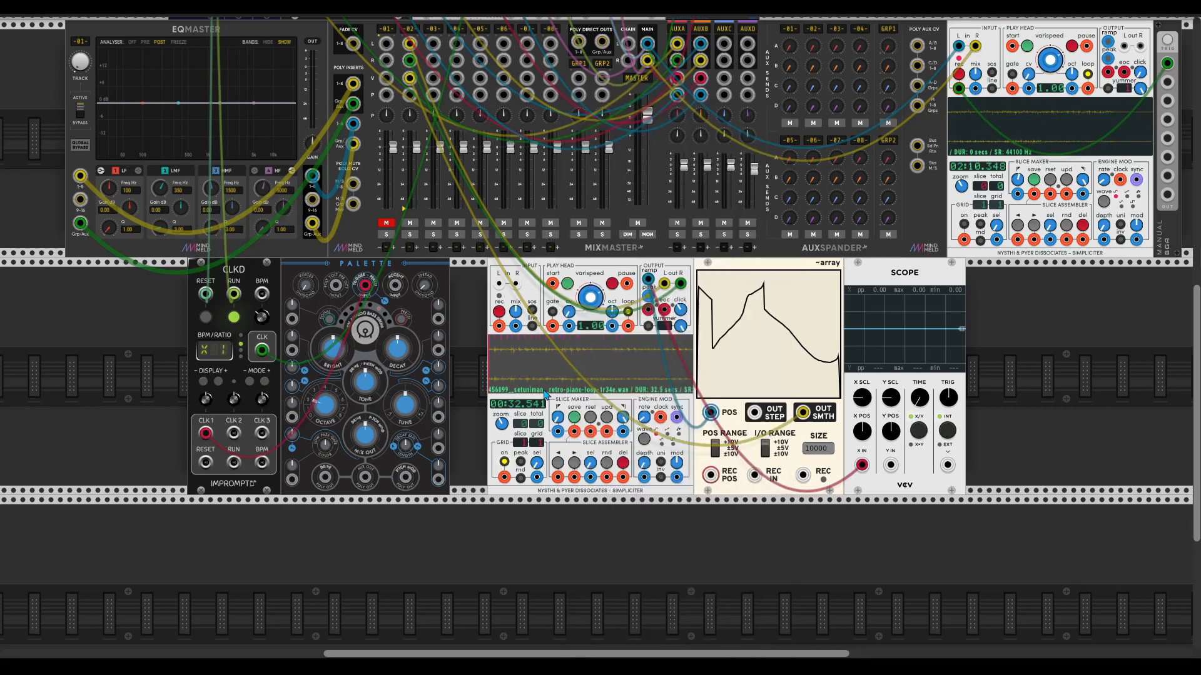
- Enable peak-based slicing on the second Simpliciter and adjust its Select Slice CV to move through the slices
left_click(521, 463)
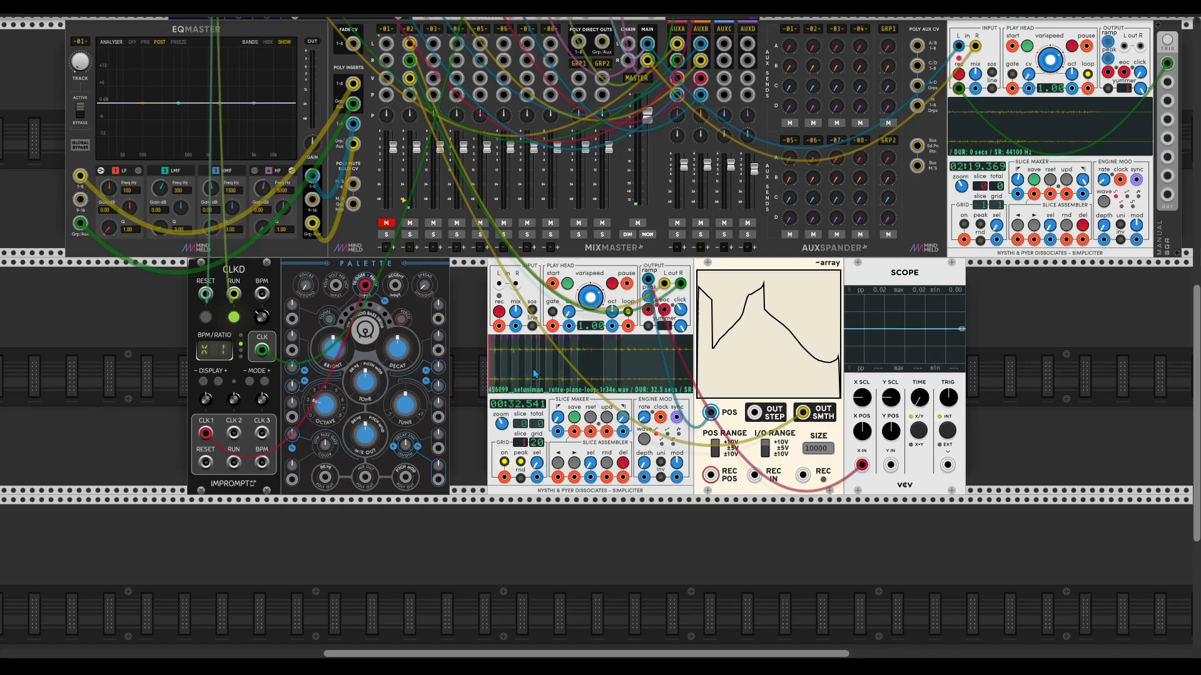
left_click_drag(537, 463, 537, 489)
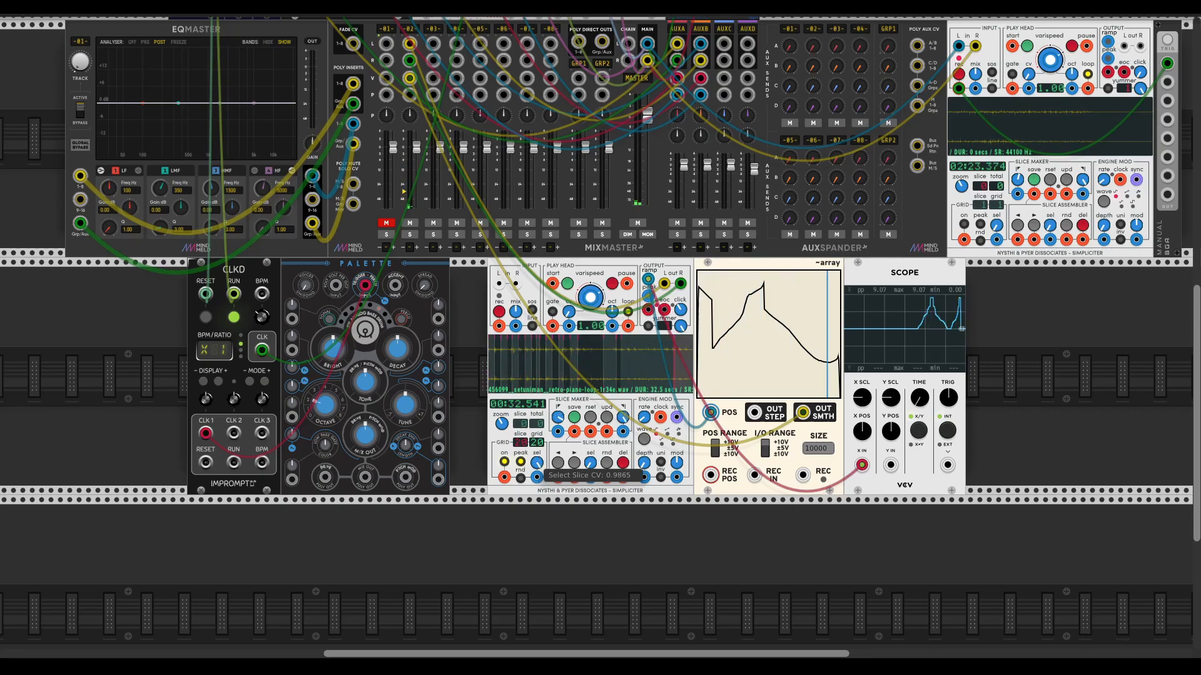
- Add a VCV SEQ-3 module in the row directly below the second Simpliciter
right_click(589, 537)
type("seq-3")
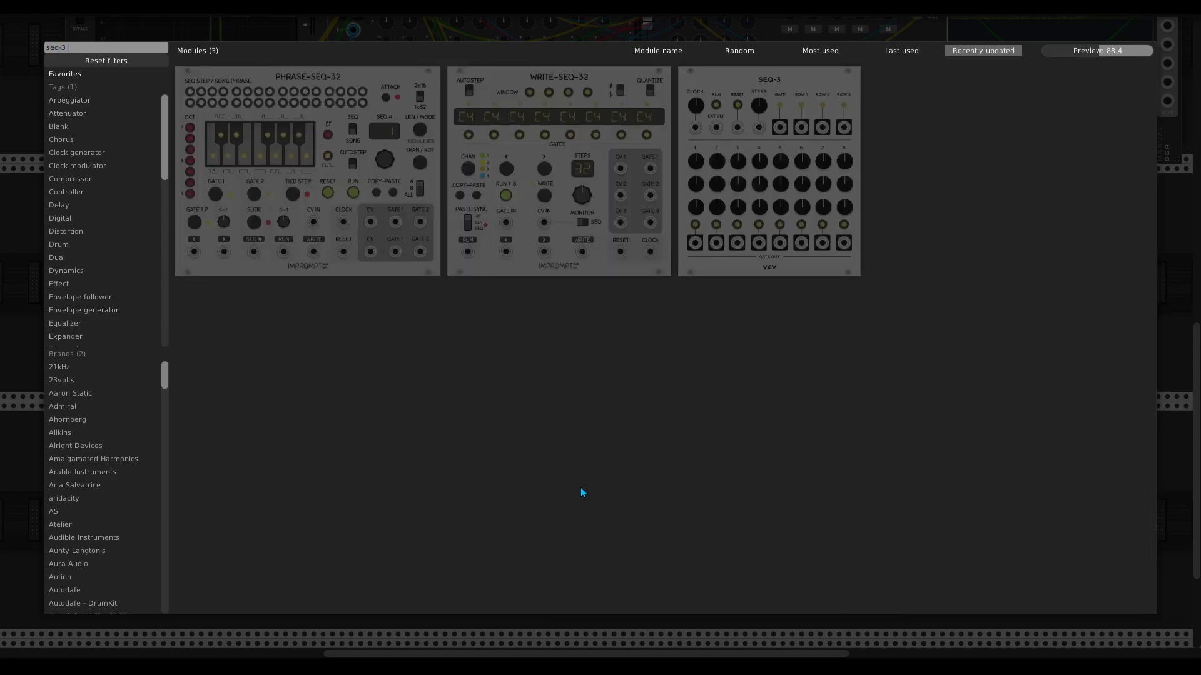
left_click_drag(764, 167, 544, 516)
scroll(520, 449, "down", 2)
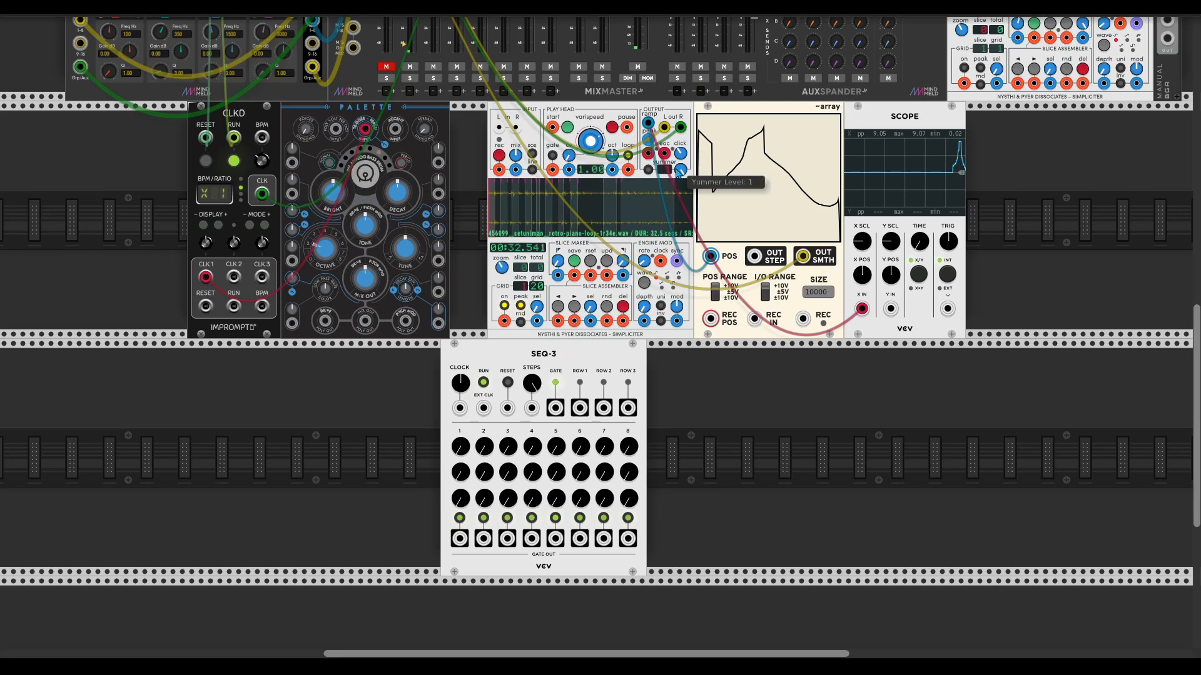
- Patch the second Simpliciter's eoc output to SEQ-3's EXT CLK and SEQ-3's ROW 1 output to the Simpliciter's slice select input
left_click_drag(665, 154, 484, 408)
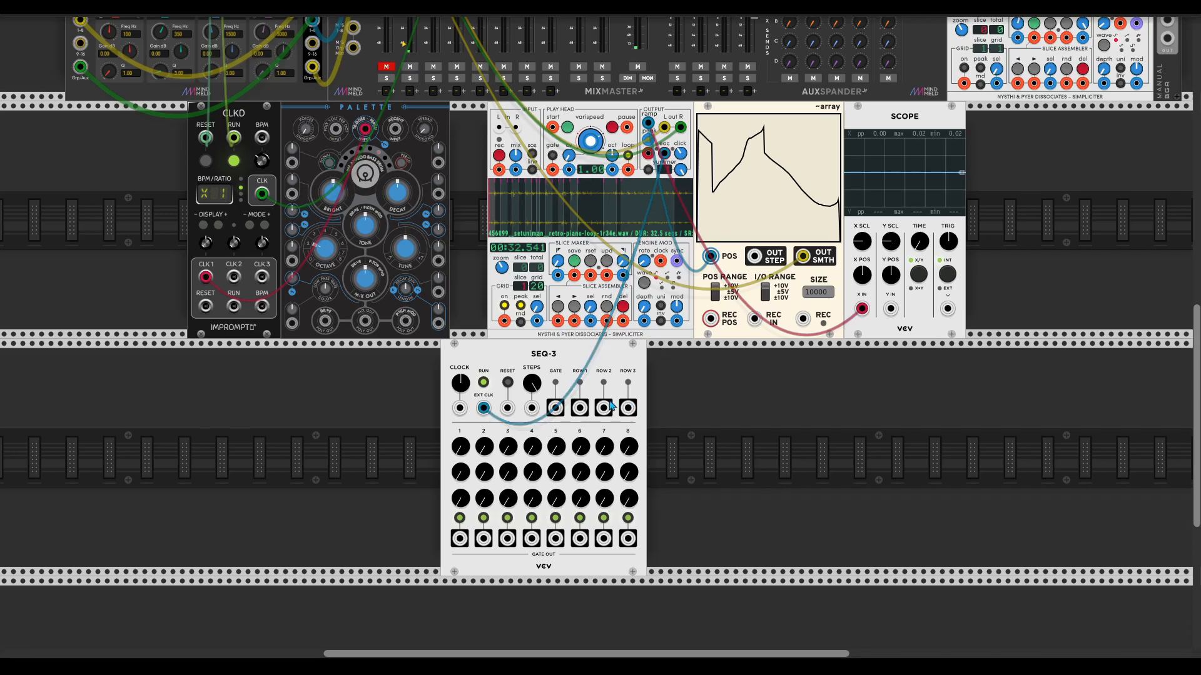
left_click_drag(581, 409, 560, 363)
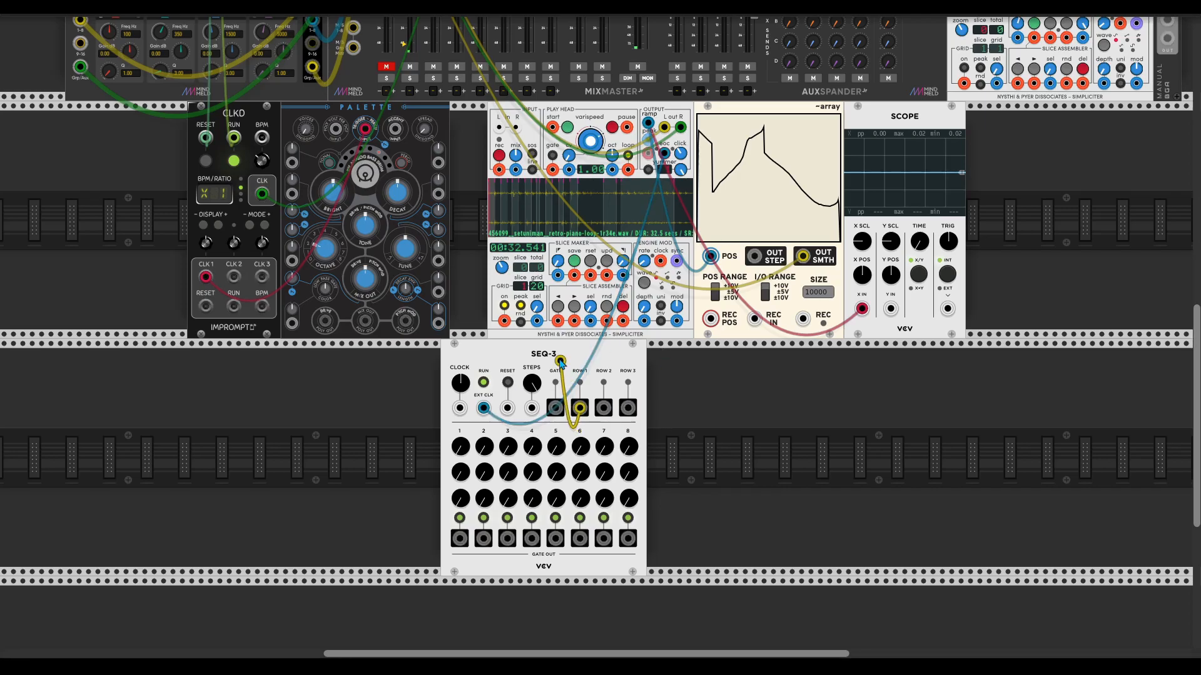
left_click_drag(539, 322, 537, 321)
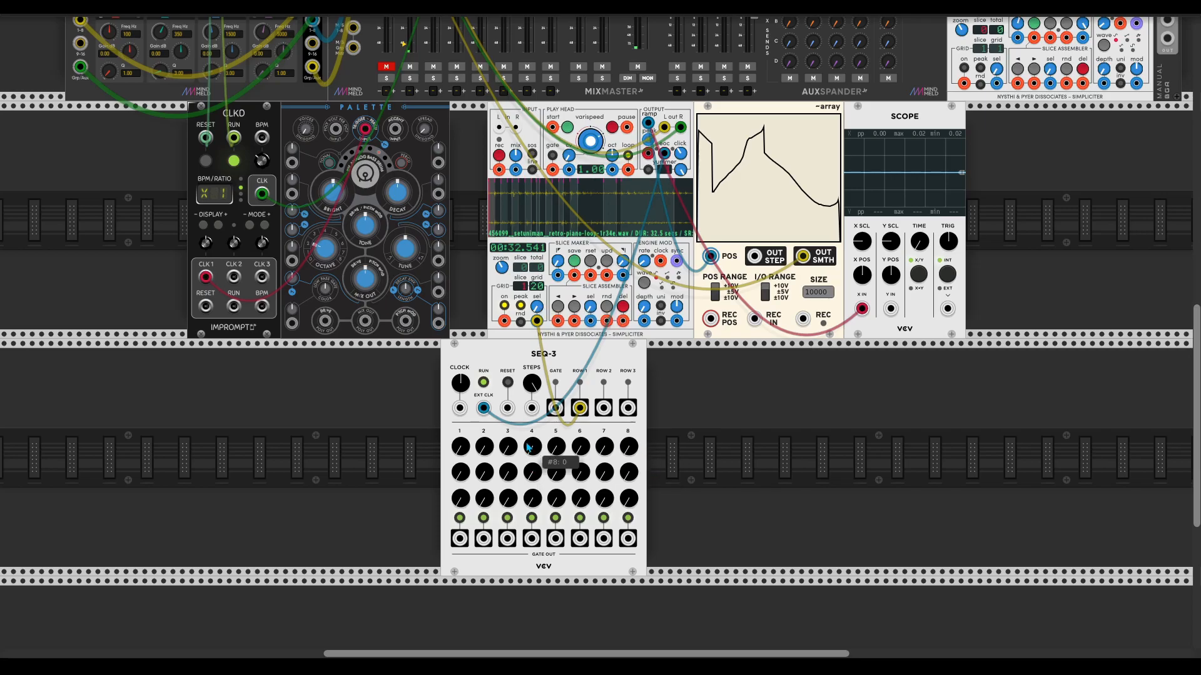
- Start the second Simpliciter's playback and raise SEQ-3's first-row values on steps 2 to 8 to varied levels
left_click(567, 131)
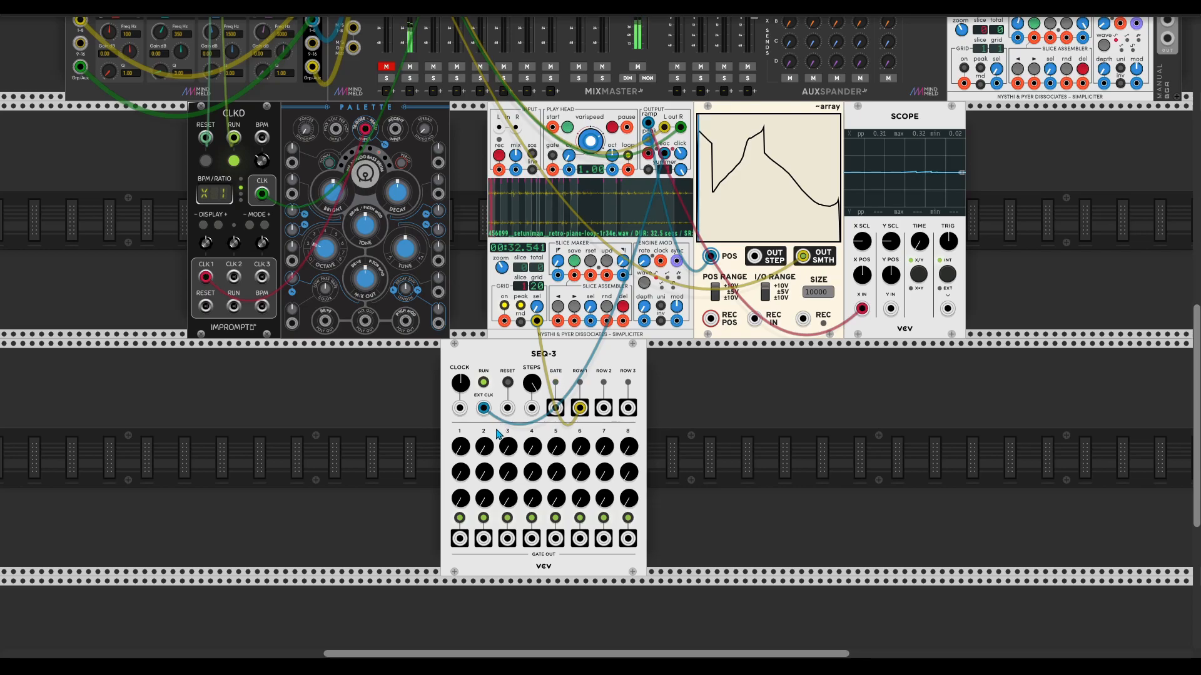
left_click_drag(513, 448, 536, 392)
left_click_drag(559, 449, 585, 335)
left_click_drag(608, 448, 608, 421)
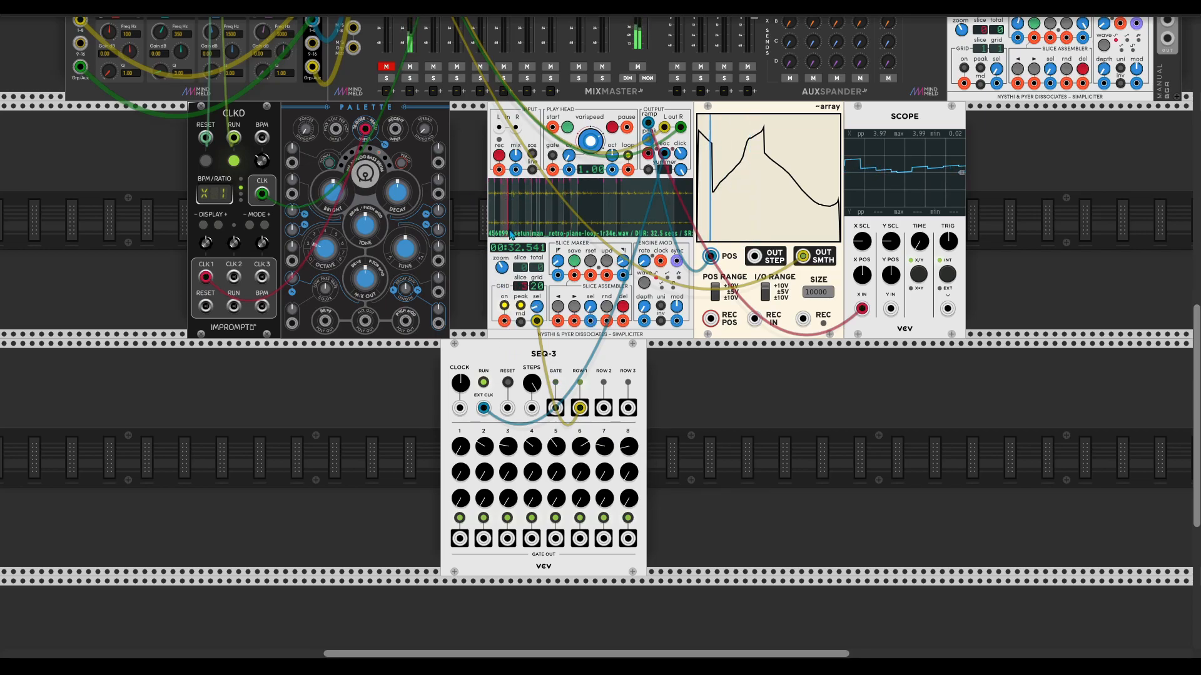
- Disconnect the cable from SEQ-3's EXT CLK and set its clock tempo to about 295.47 bpm
scroll(459, 287, "up", 3)
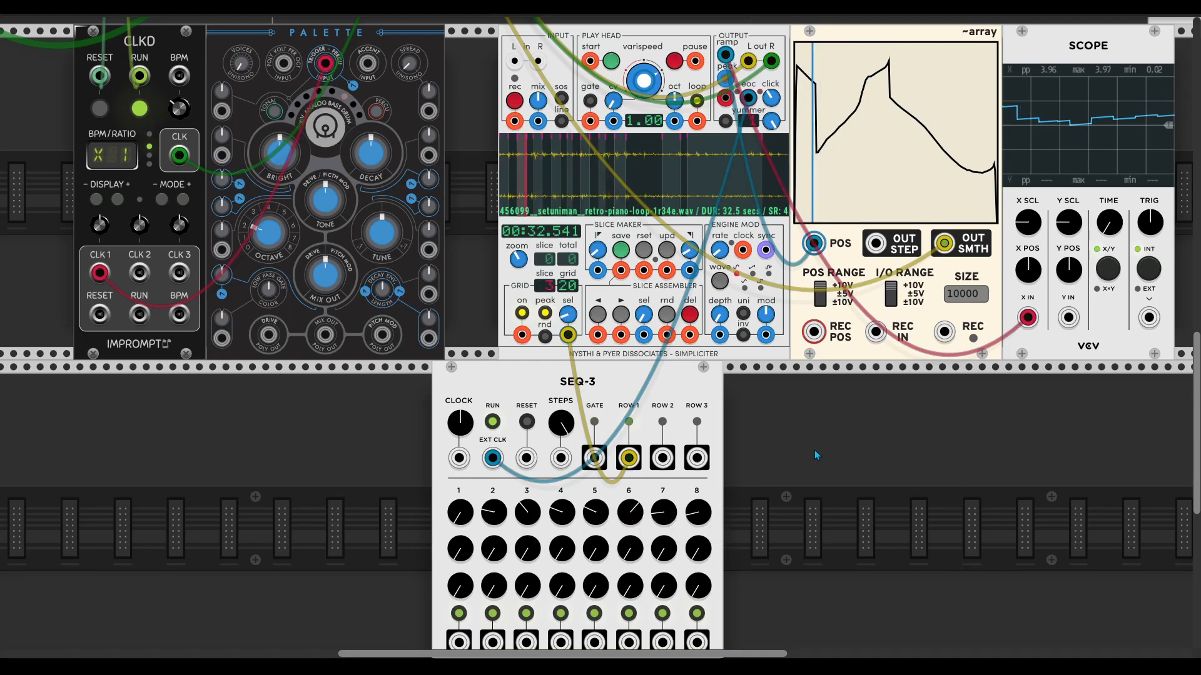
scroll(815, 449, "down", 1)
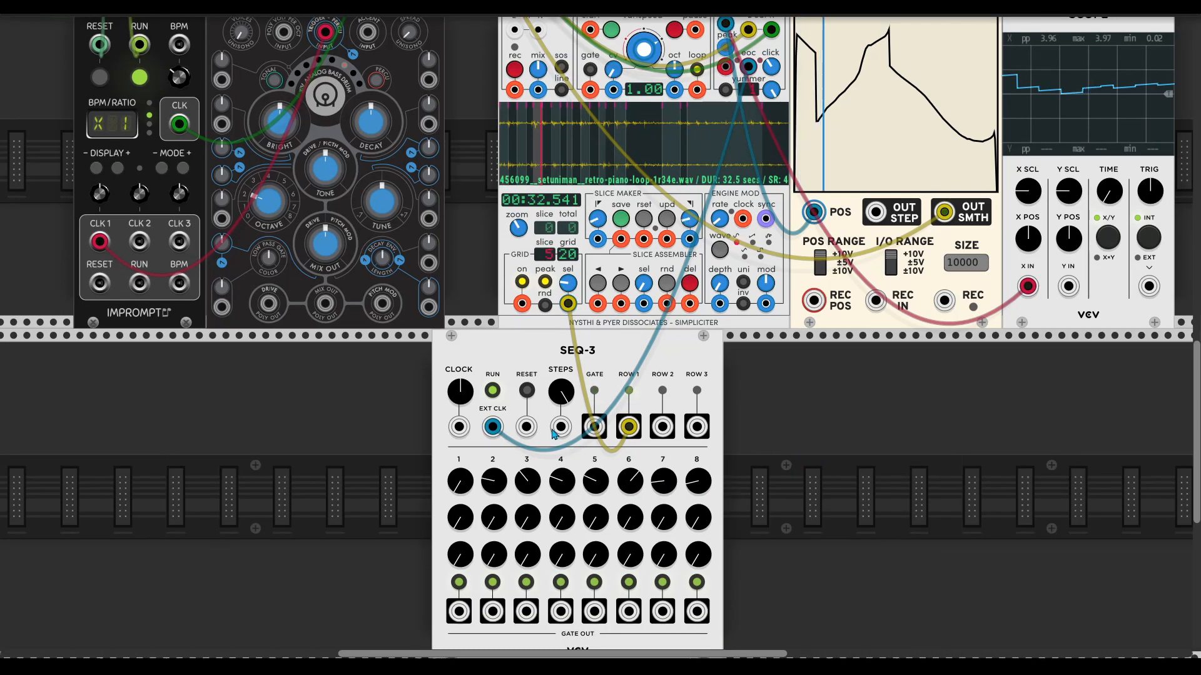
left_click(492, 426, "ctrl")
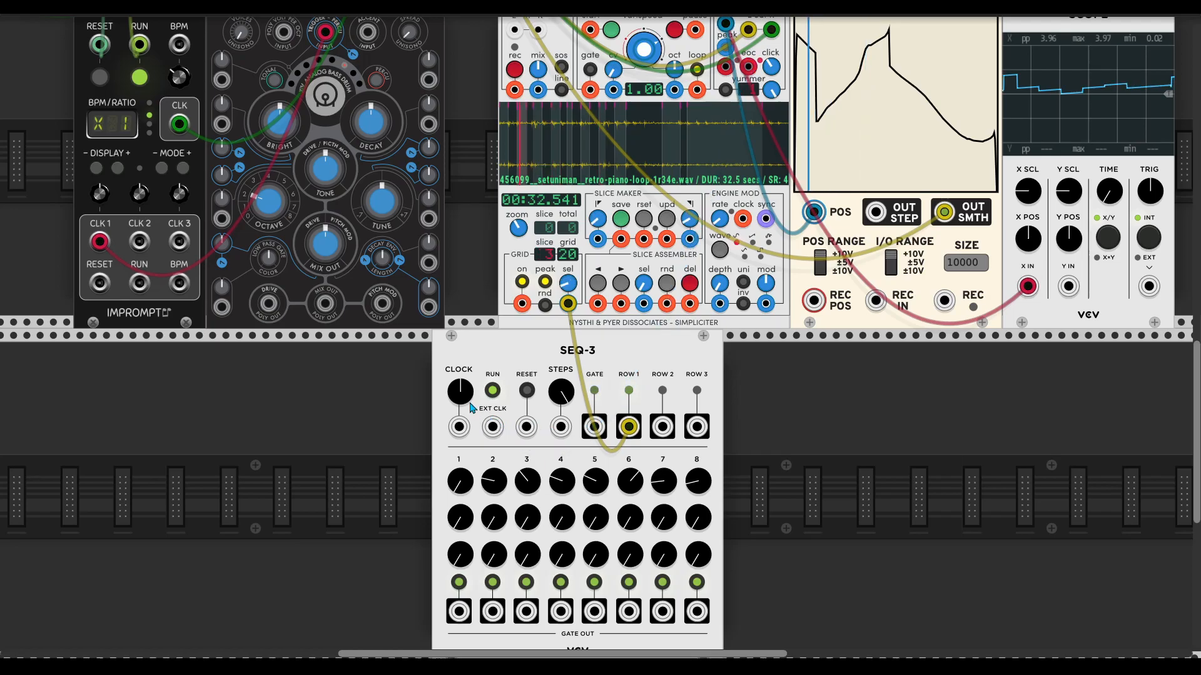
left_click_drag(468, 393, 469, 394)
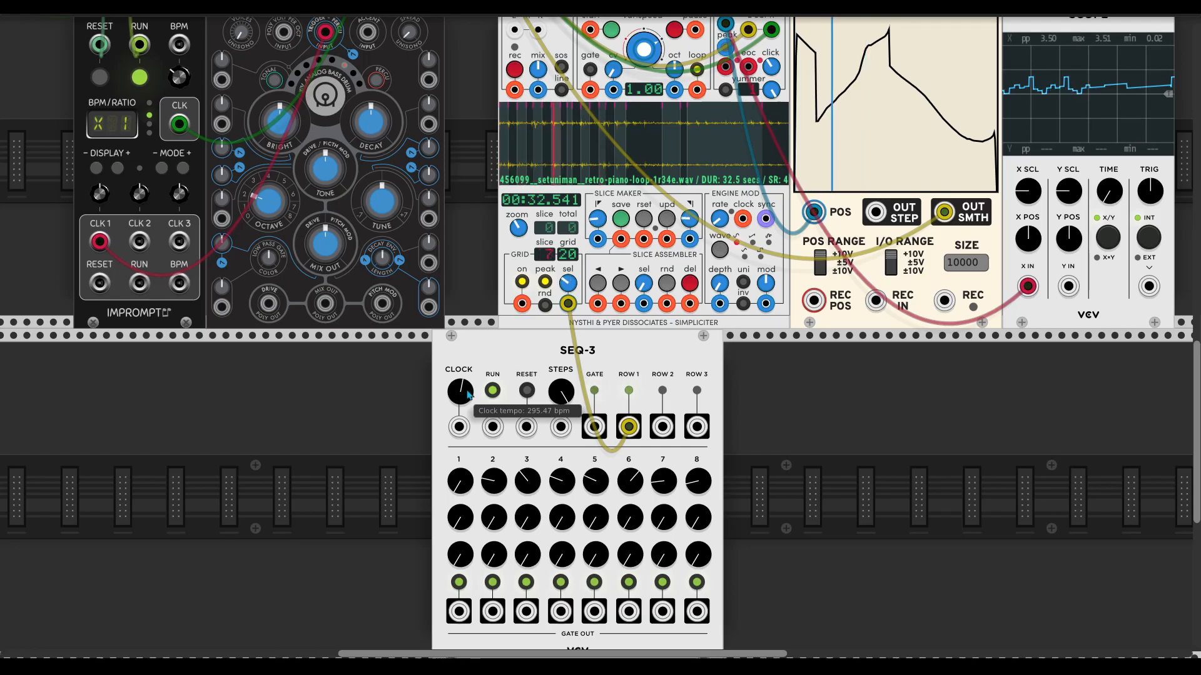
- Lower SEQ-3's clock tempo and step count, and set the second Simpliciter's Transient Smoother to about 0.375
left_click_drag(469, 392, 469, 403)
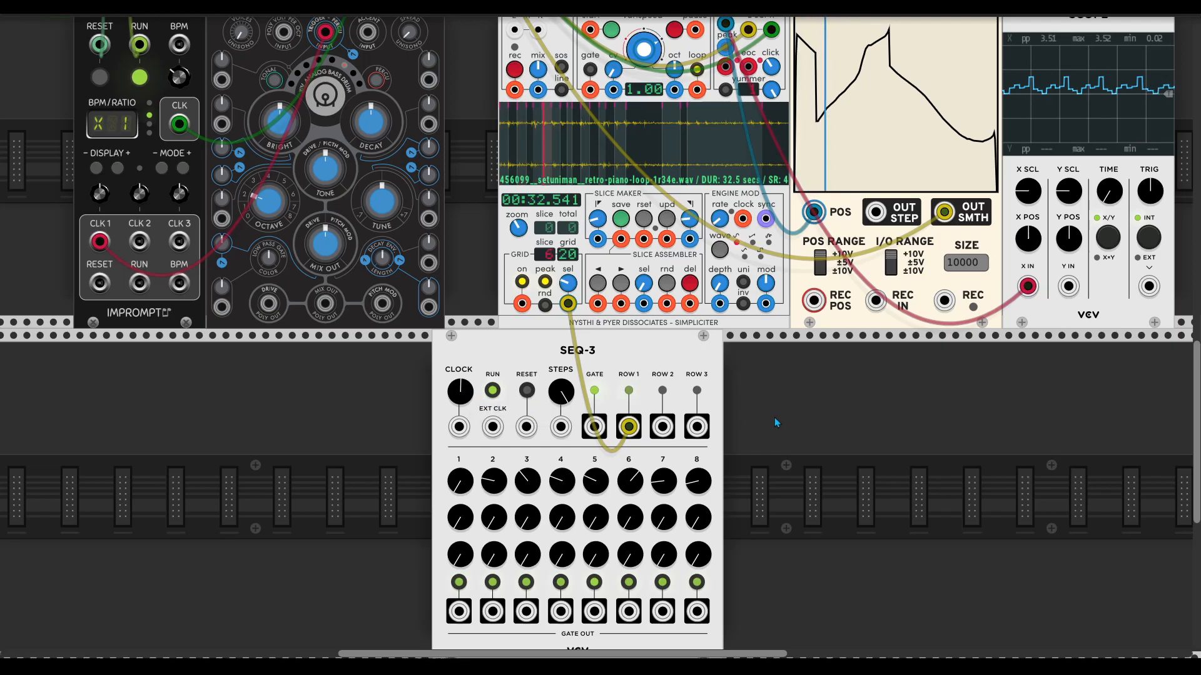
scroll(771, 418, "up", 2)
left_click_drag(773, 136, 773, 135)
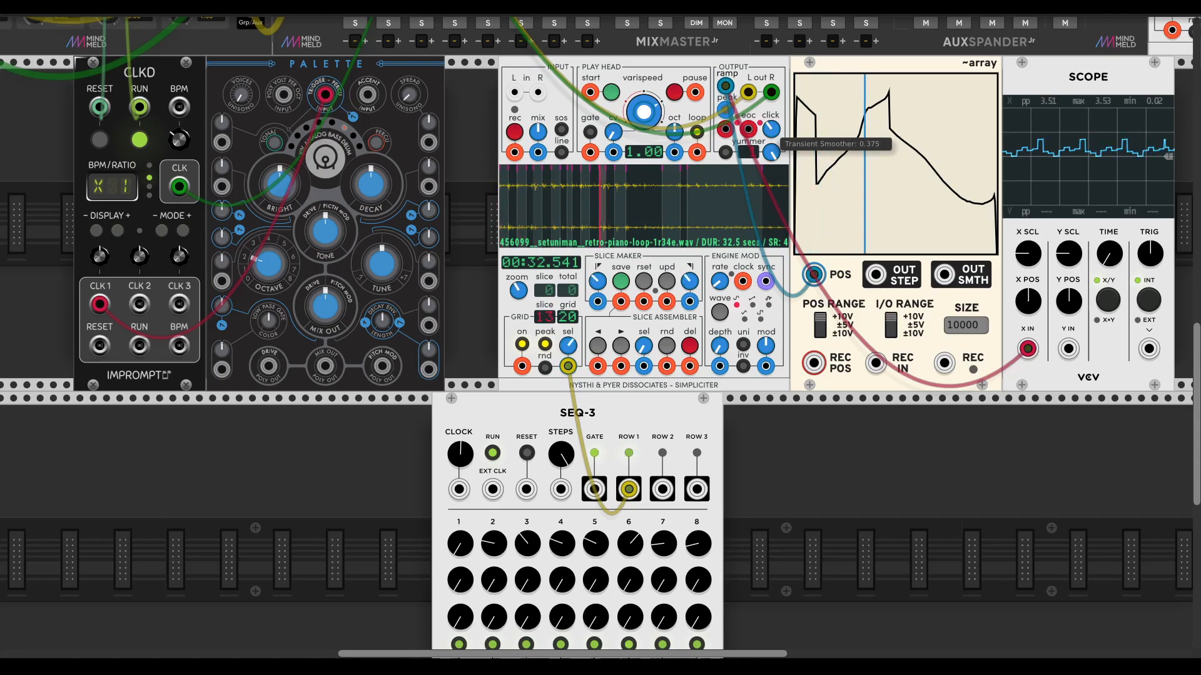
scroll(517, 380, "down", 2)
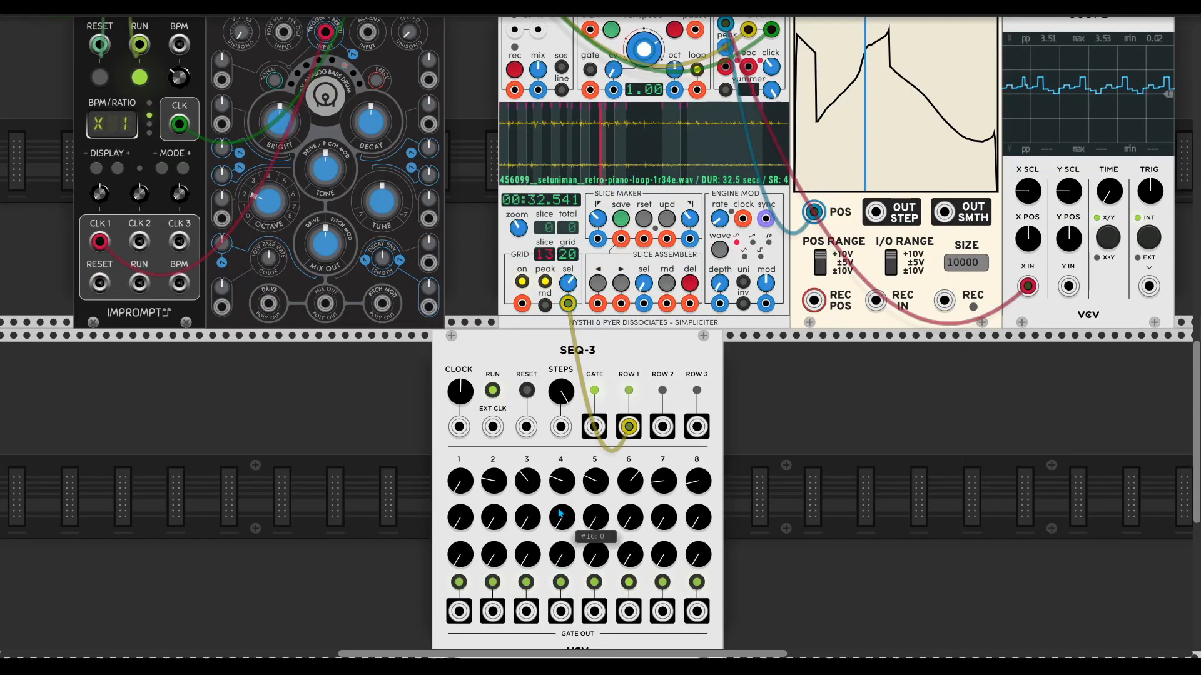
mouse_move(561, 391)
left_mouse_down()
mouse_move(561, 407)
mouse_move(561, 379)
left_mouse_up()
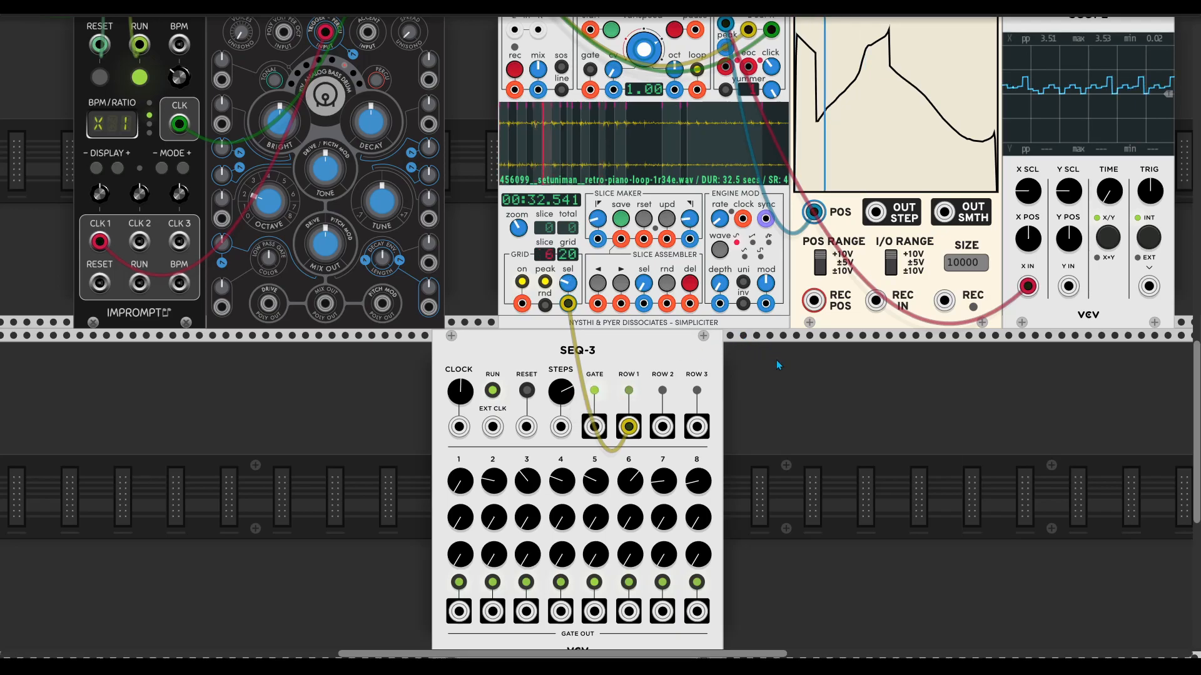
- Add a dTrOY sequencer module directly beside SEQ-3, on its right
right_click(811, 441)
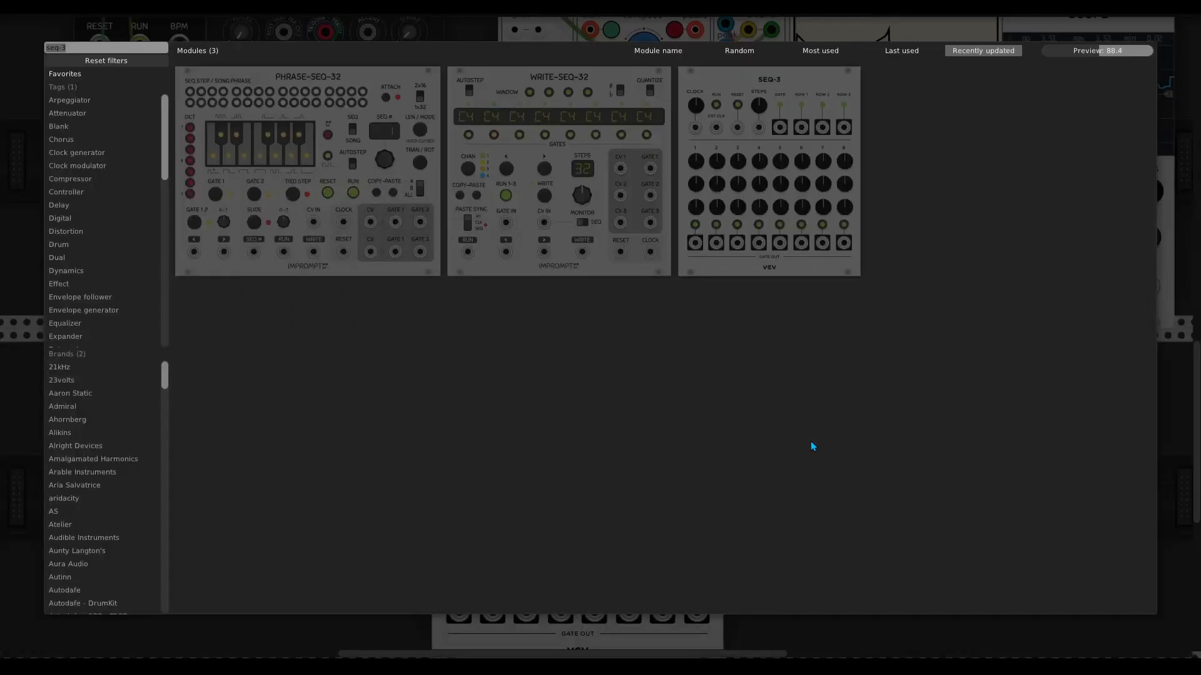
type("dtri")
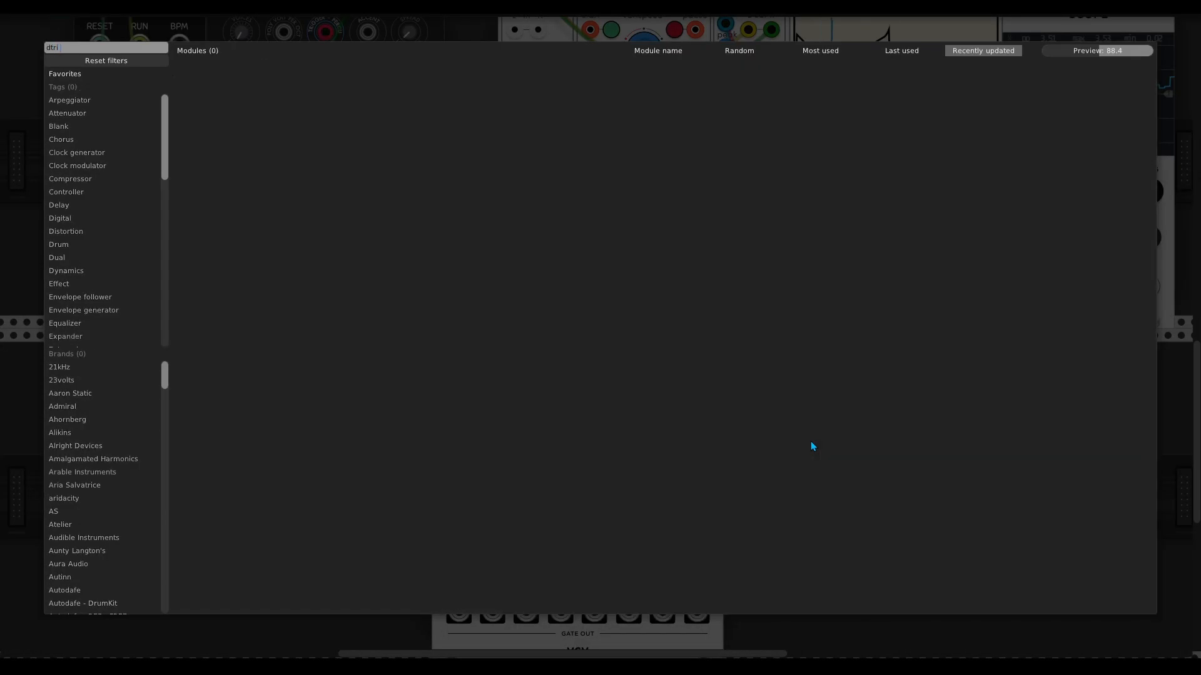
key("BackSpace")
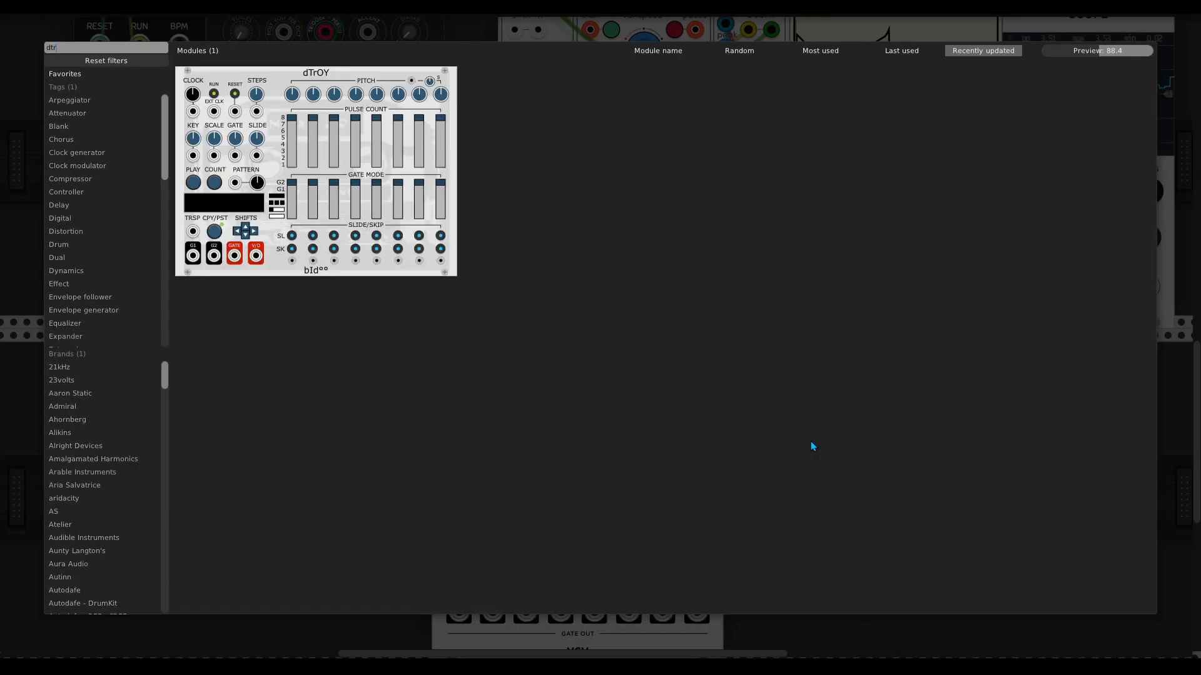
left_click(357, 235)
scroll(718, 388, "right", 5)
scroll(718, 389, "down", 1)
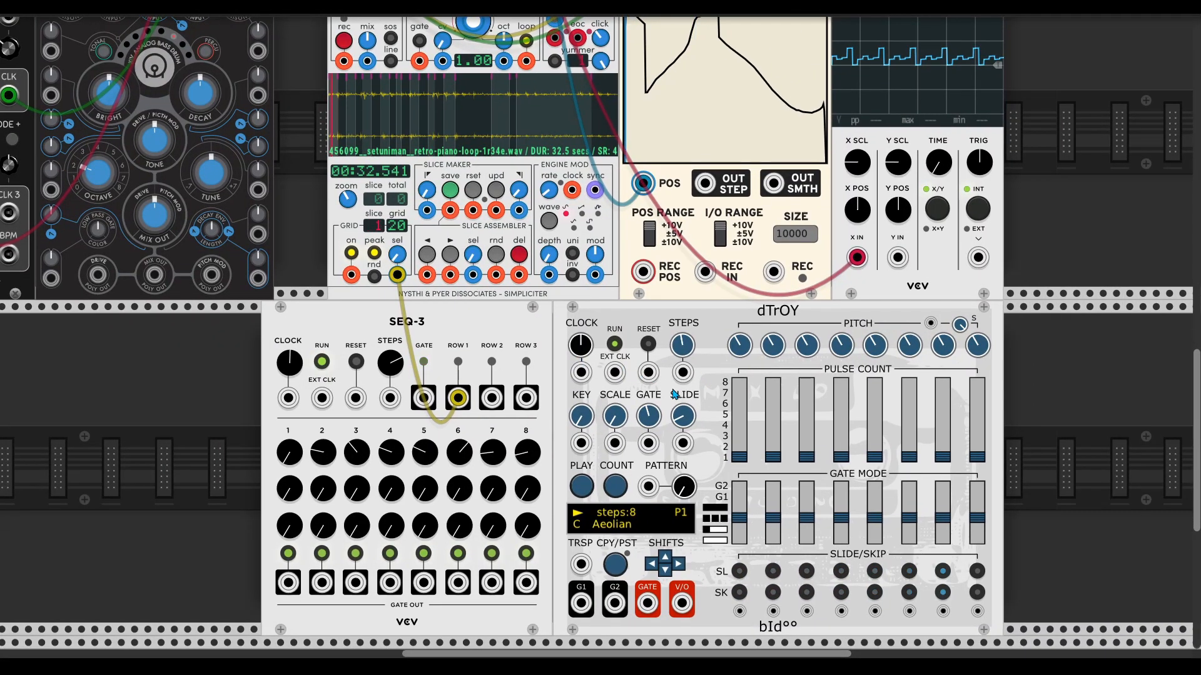
- Set dTrOY's scale to None and lower its first step's pitch to the minimum
left_click_drag(613, 418, 604, 436)
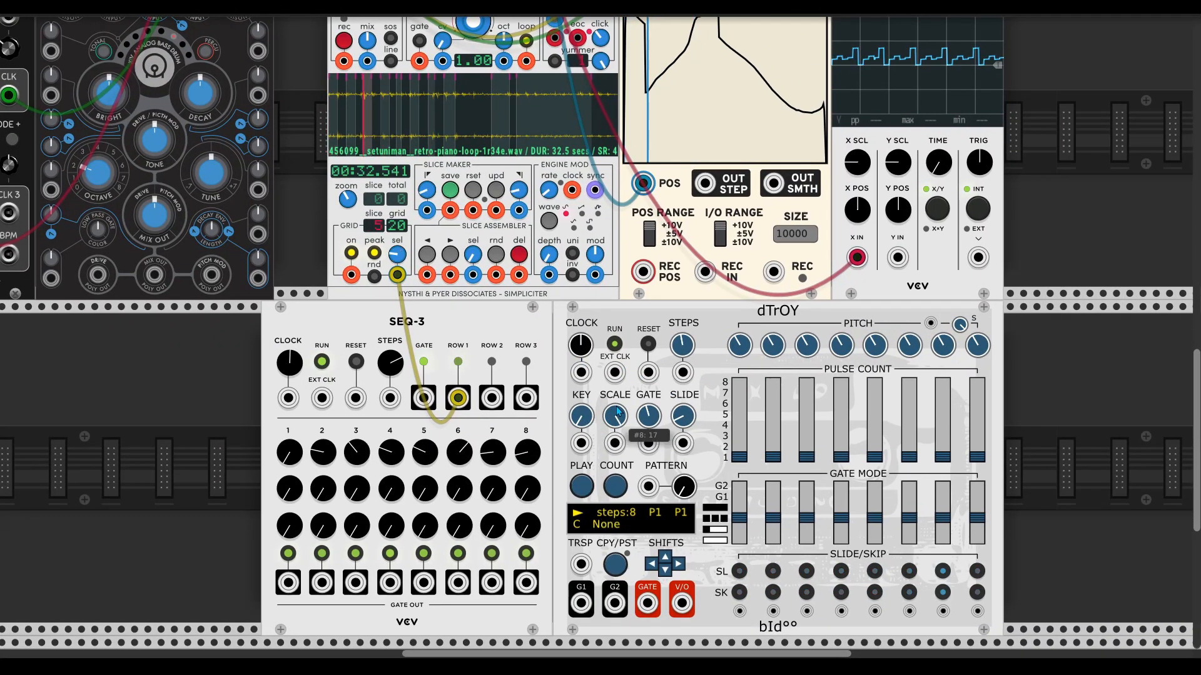
left_click_drag(740, 346, 758, 312)
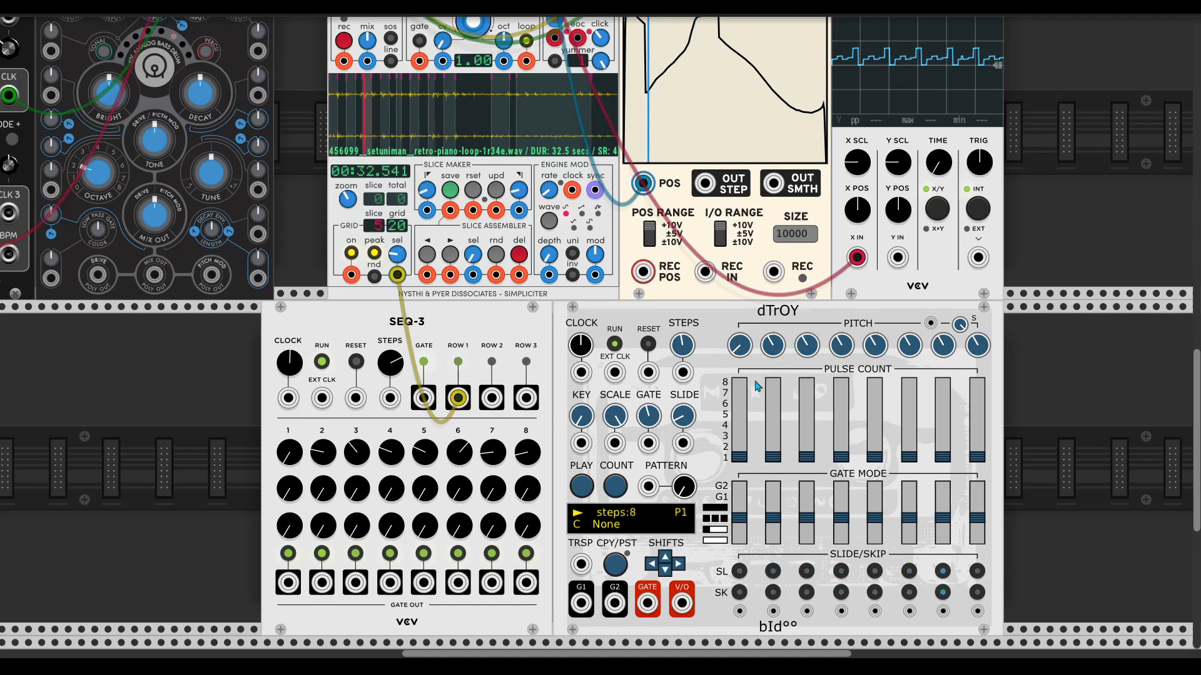
left_click_drag(740, 458, 739, 414)
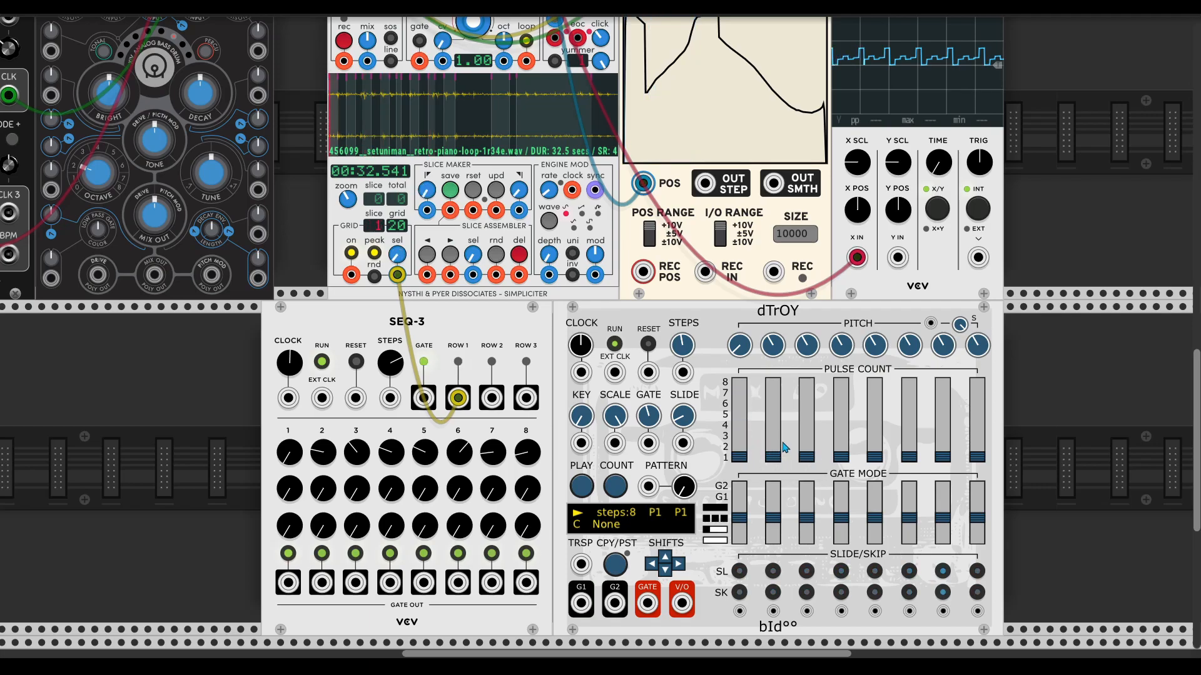
- Replace SEQ-3's cable at the second Simpliciter's slice select input with dTrOY's V/O output and vary dTrOY's step pitches
right_click(397, 274)
left_click_drag(397, 275, 682, 604)
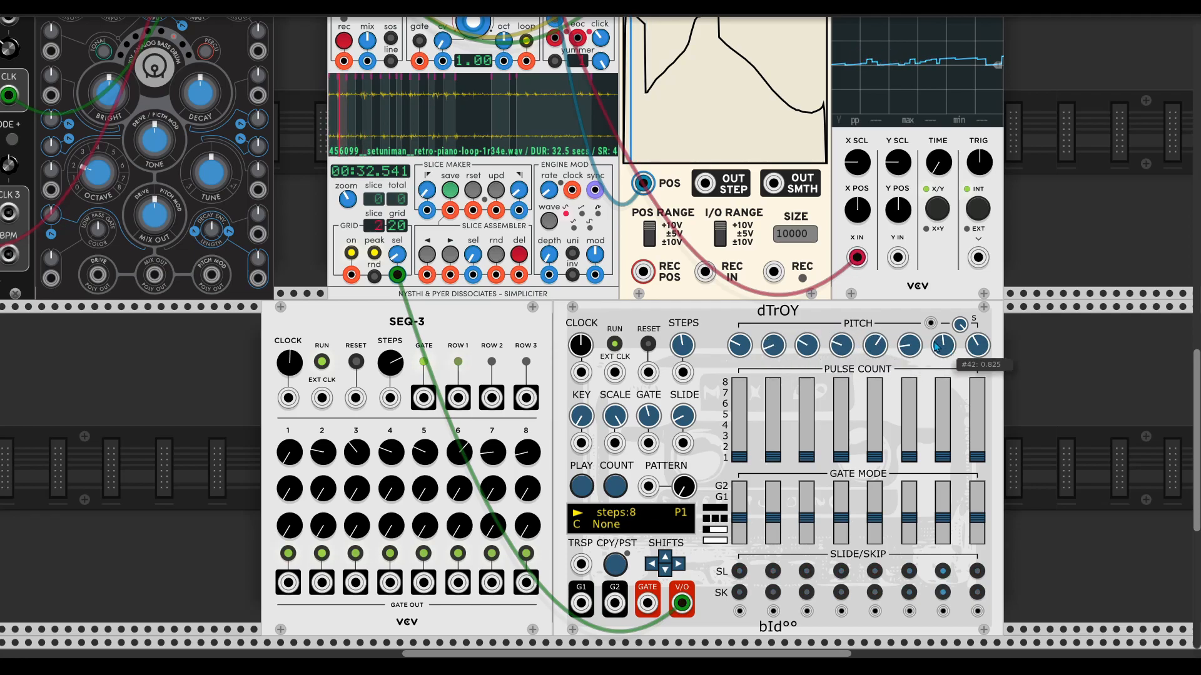
- Set dTrOY's pulse counts to 4, 2 and 3 on steps 1 to 3 and to 3 on steps 5 and 6, with its clock at about 2.2
left_click_drag(807, 438, 807, 417)
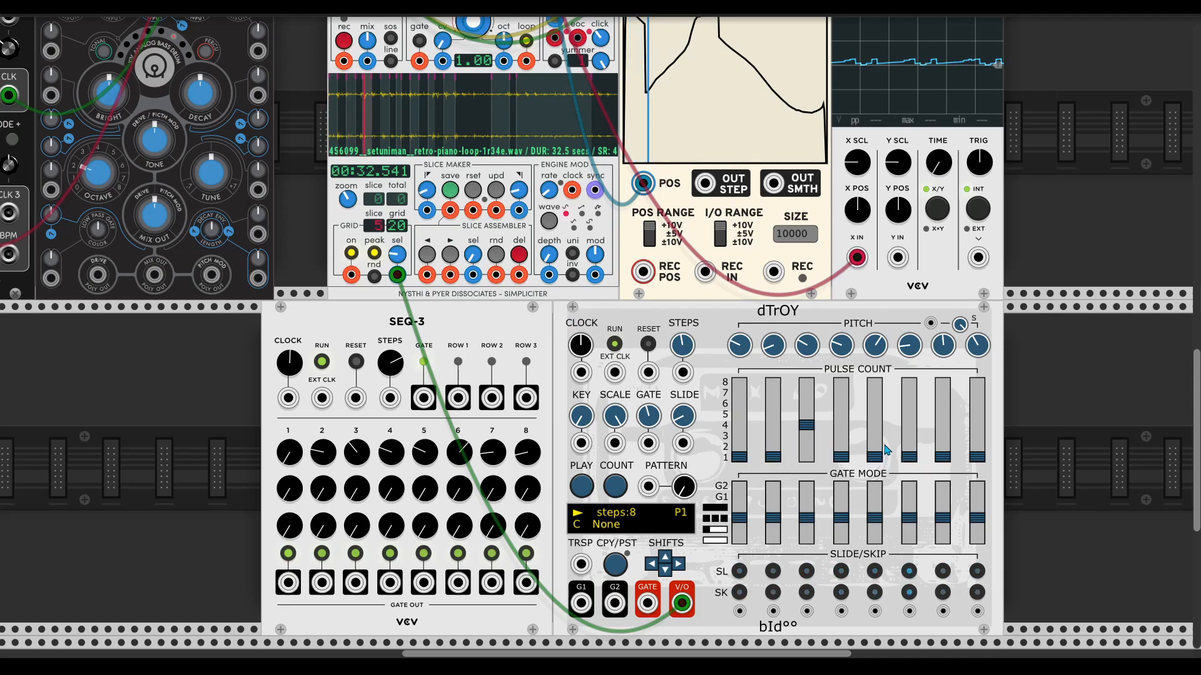
left_click_drag(874, 457, 874, 436)
left_click_drag(773, 458, 739, 425)
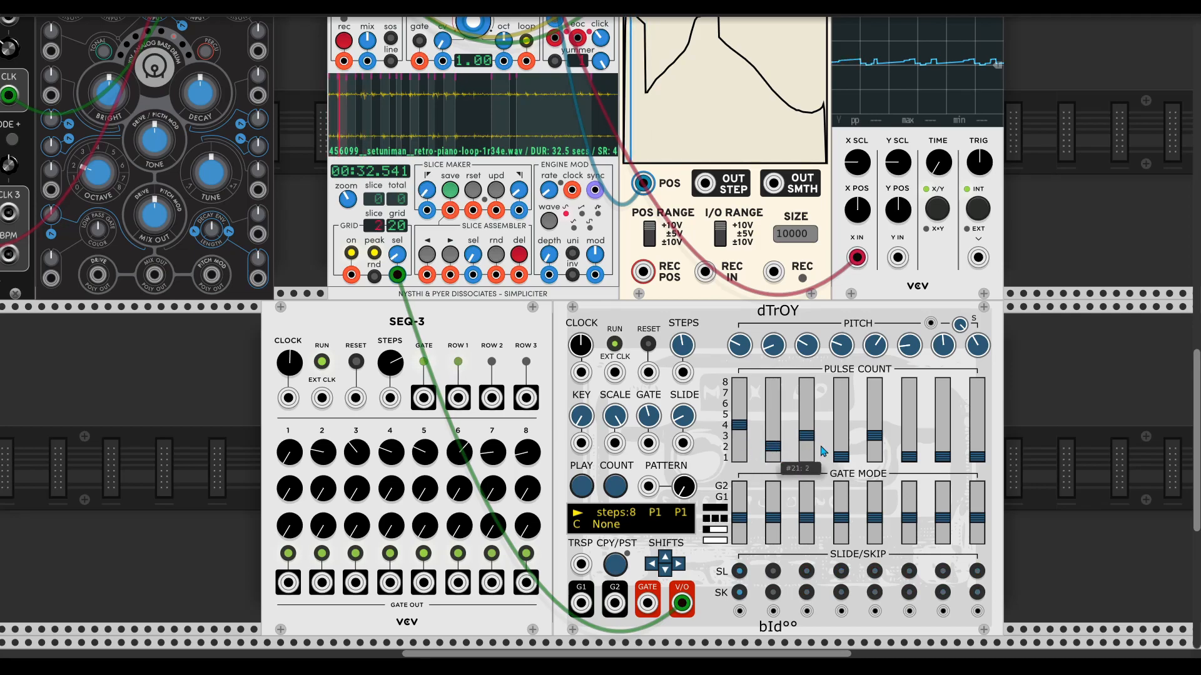
left_click_drag(918, 464, 910, 426)
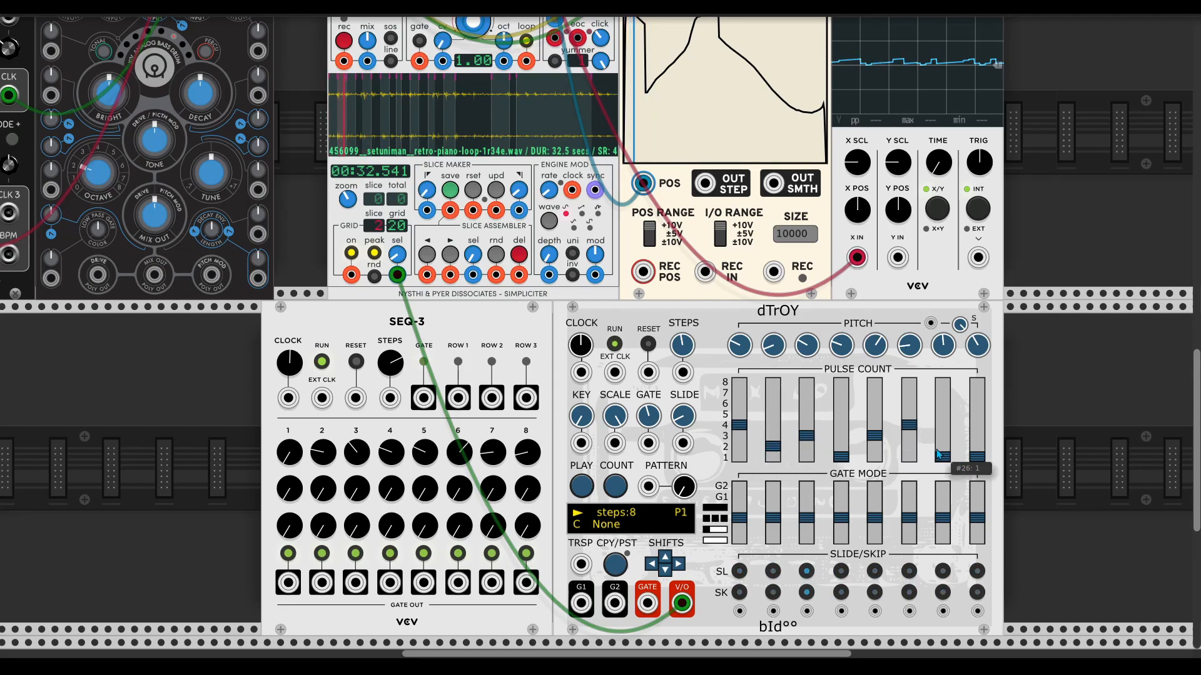
left_click_drag(910, 427, 909, 436)
left_click_drag(581, 344, 580, 339)
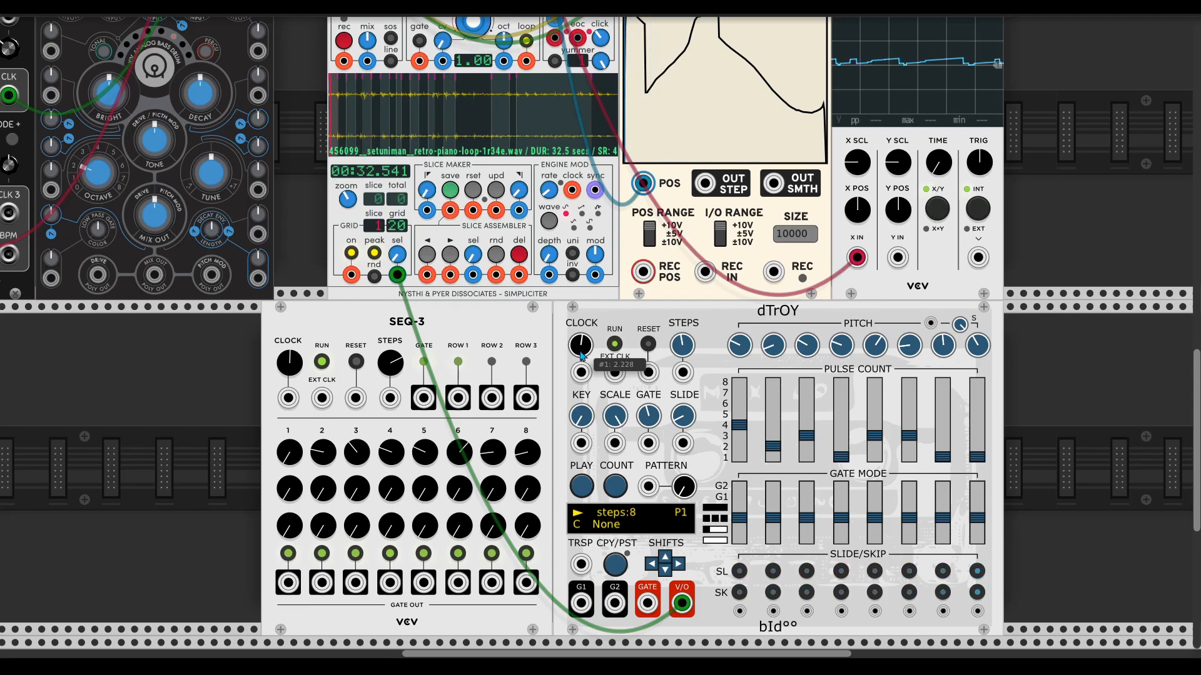
- Disconnect the dTrOY cable from the second Simpliciter's slice select input
left_click_drag(396, 275, 396, 282)
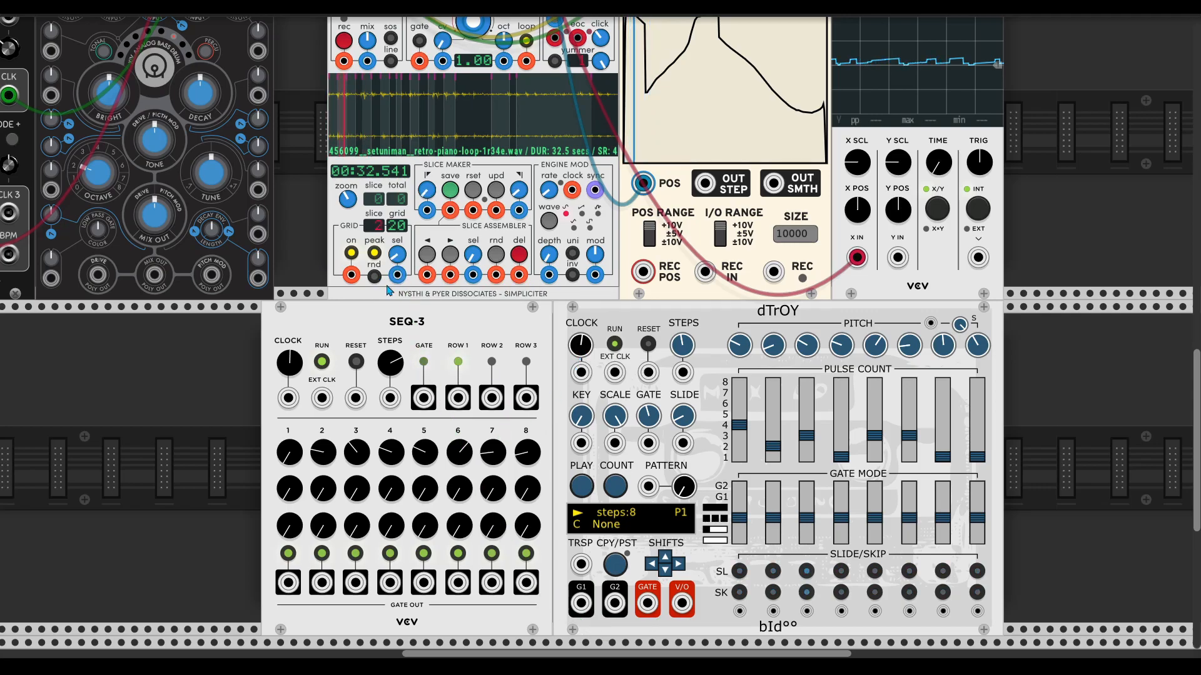
scroll(396, 285, "up", 3)
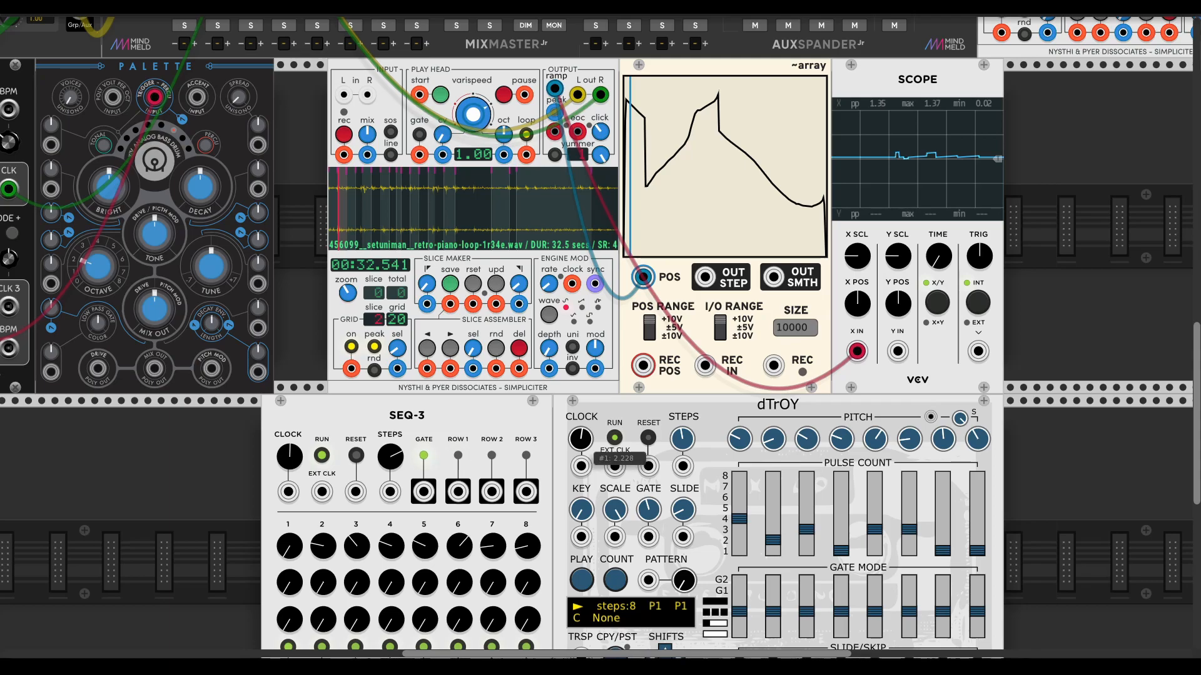
left_click_drag(306, 265, 329, 261)
right_click(433, 399)
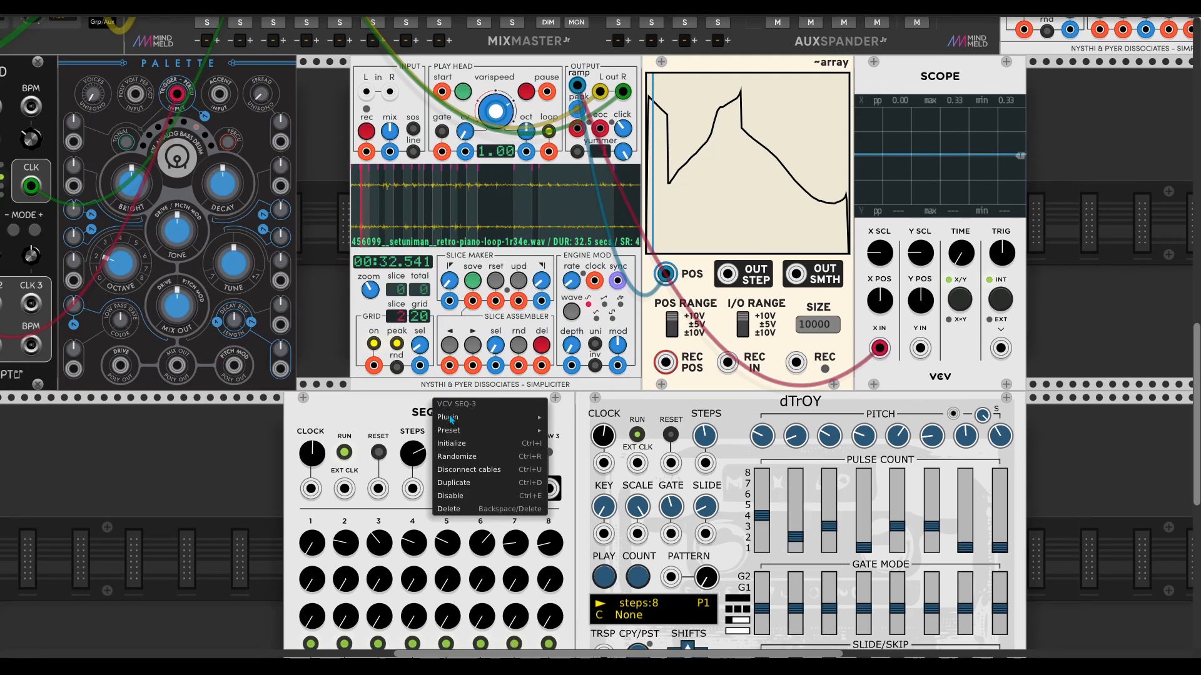
left_click(252, 463)
left_click_drag(127, 510, 268, 458)
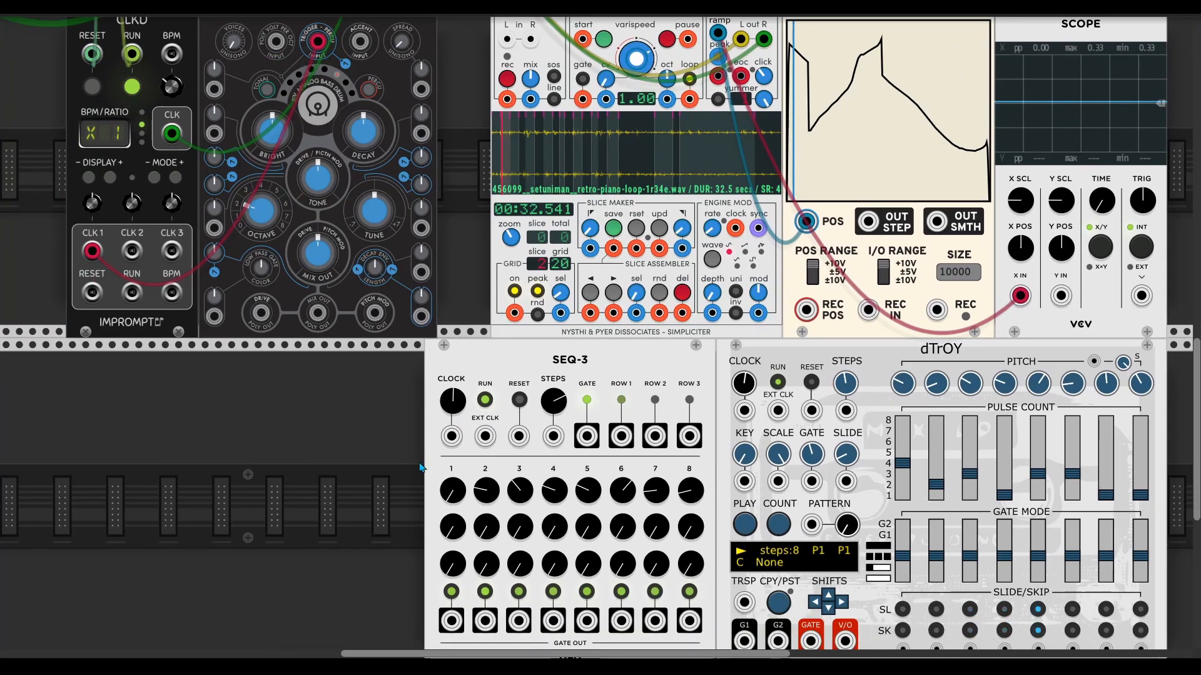
scroll(423, 432, "up", 1)
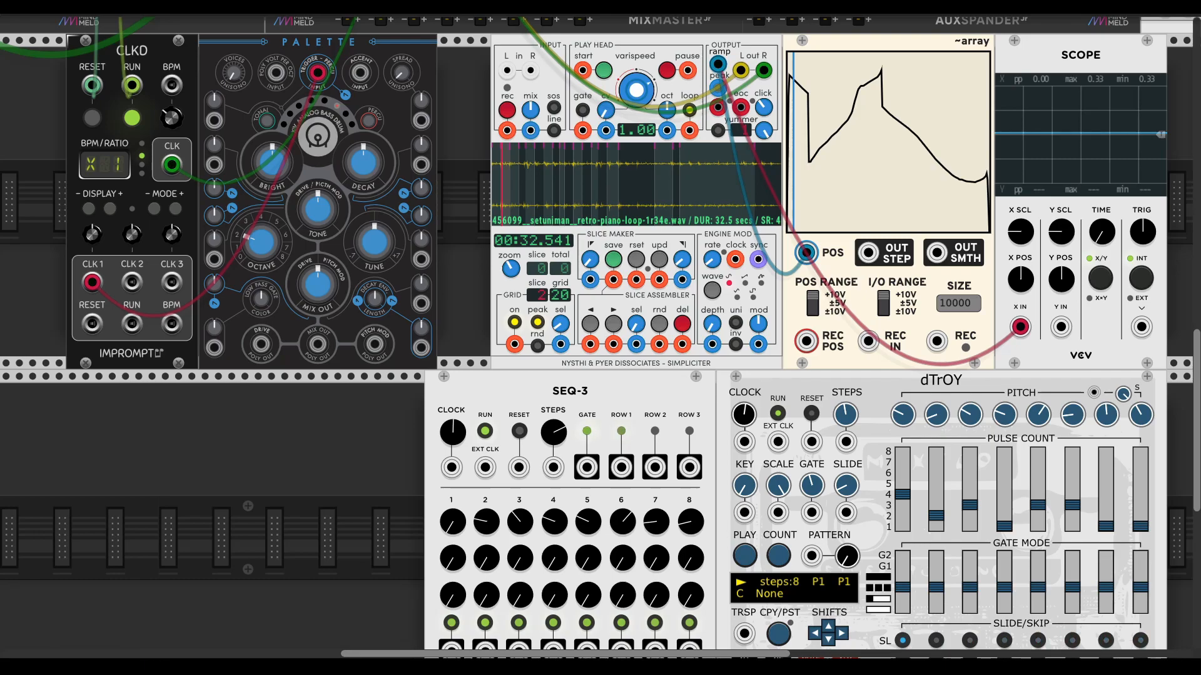
- Load the violin-bow-on-cymbal-a.wav sample into the second Simpliciter and initialize the module
key("ctrl+r")
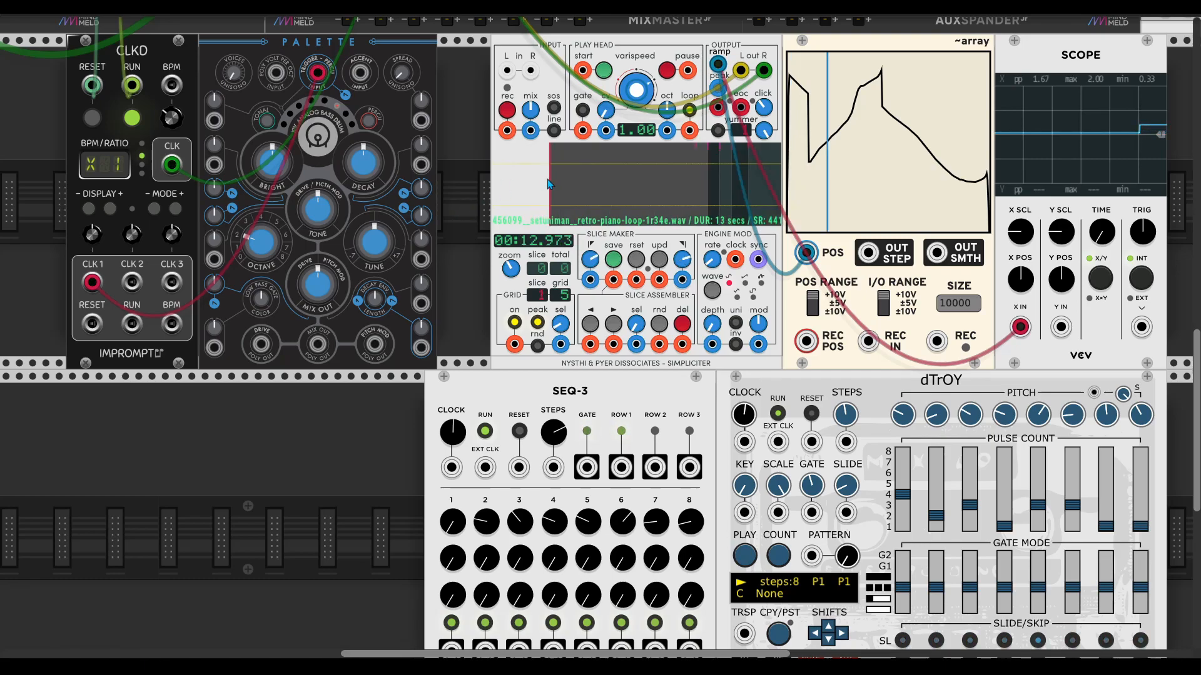
right_click(582, 55)
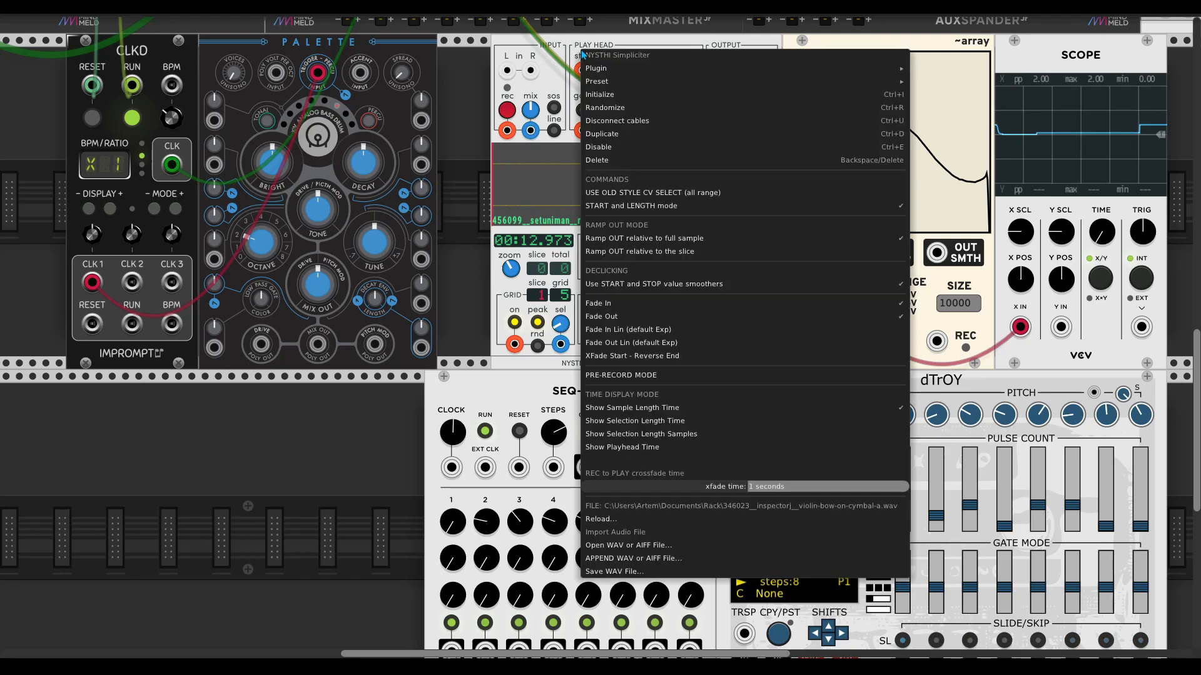
left_click(603, 99)
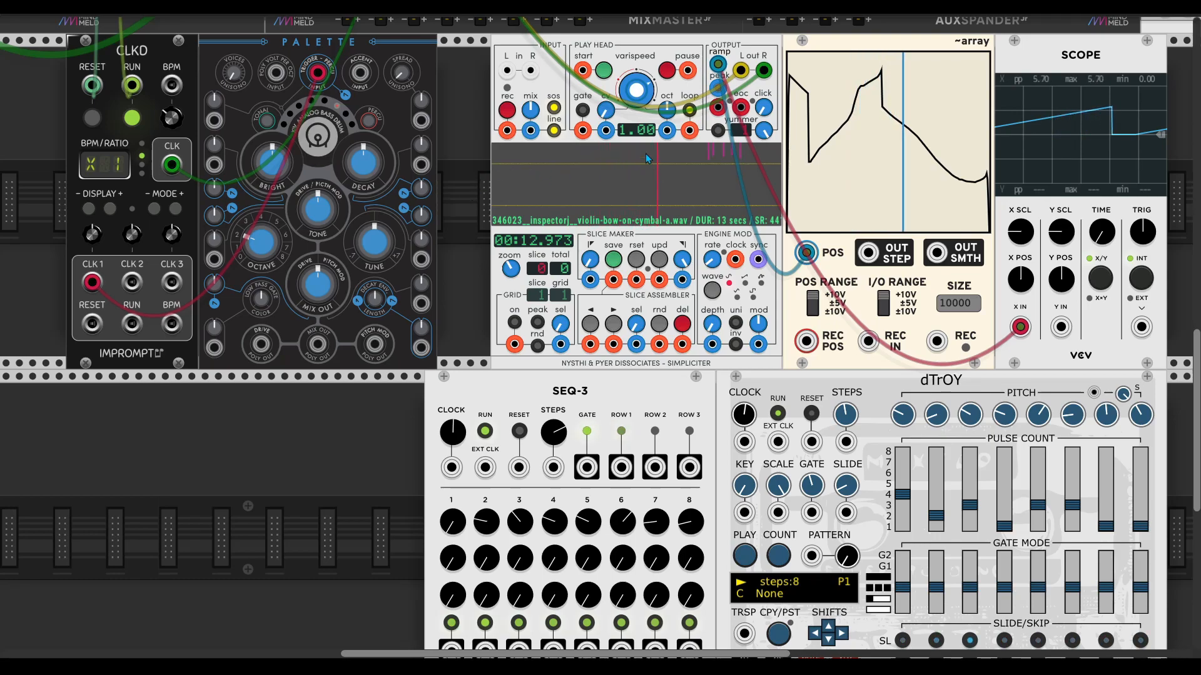
- Add an S&H/Eight module to the left of SEQ-3 and patch the second Simpliciter's eoc output to its first trigger input
mouse_move(634, 98)
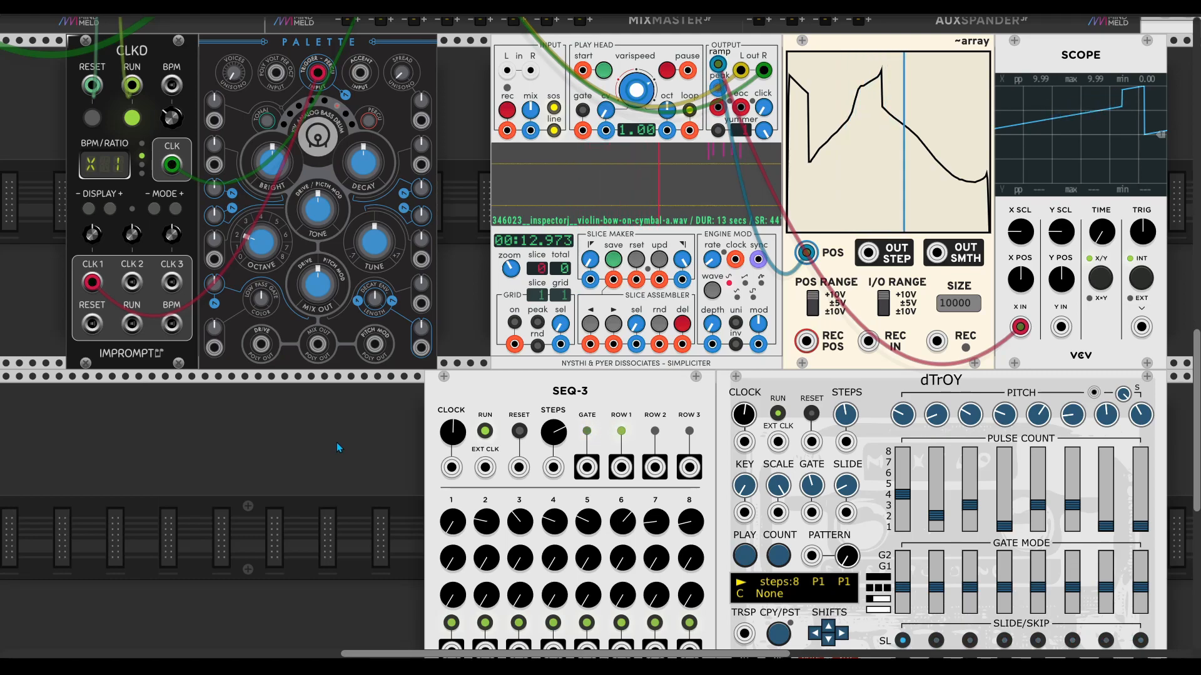
scroll(343, 452, "up", 5)
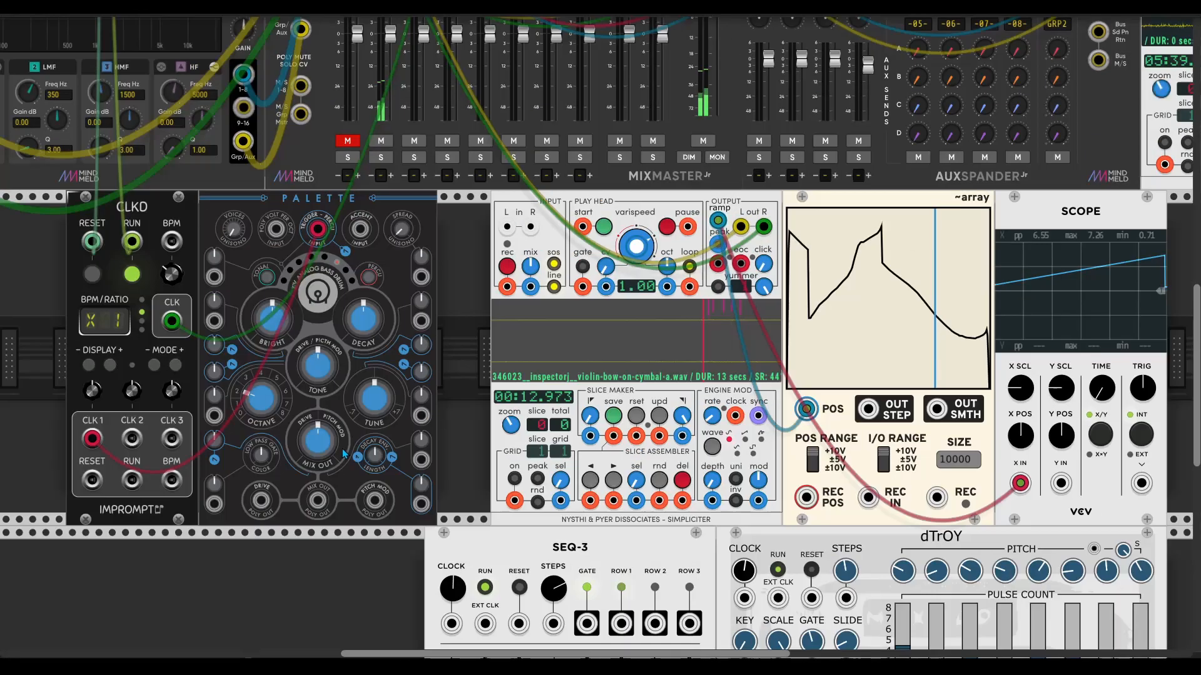
scroll(344, 452, "up", 3)
scroll(345, 557, "down", 3)
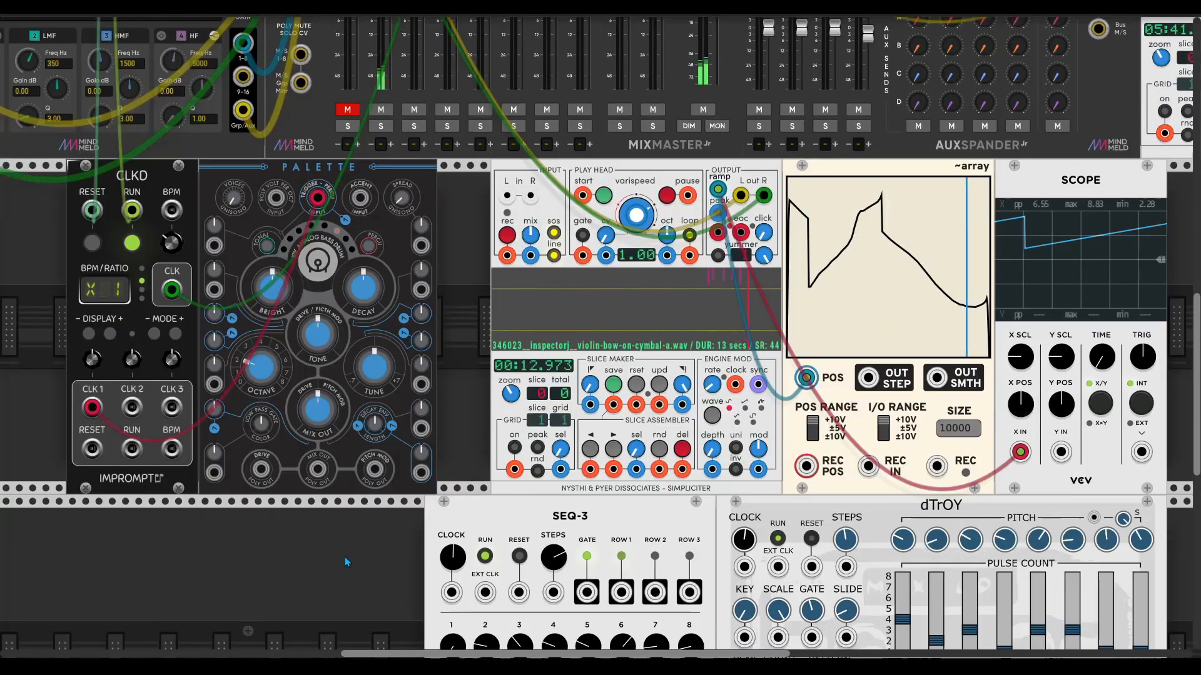
right_click(344, 557)
type("mock")
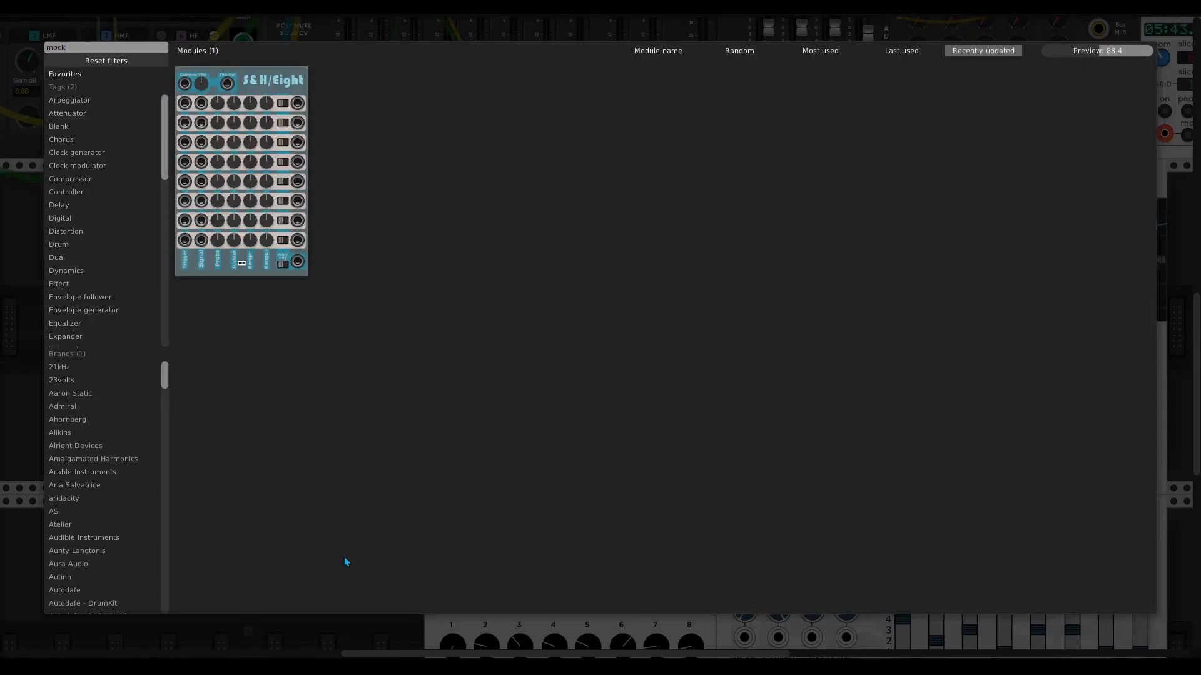
left_click(212, 262)
left_click_drag(227, 462, 807, 302)
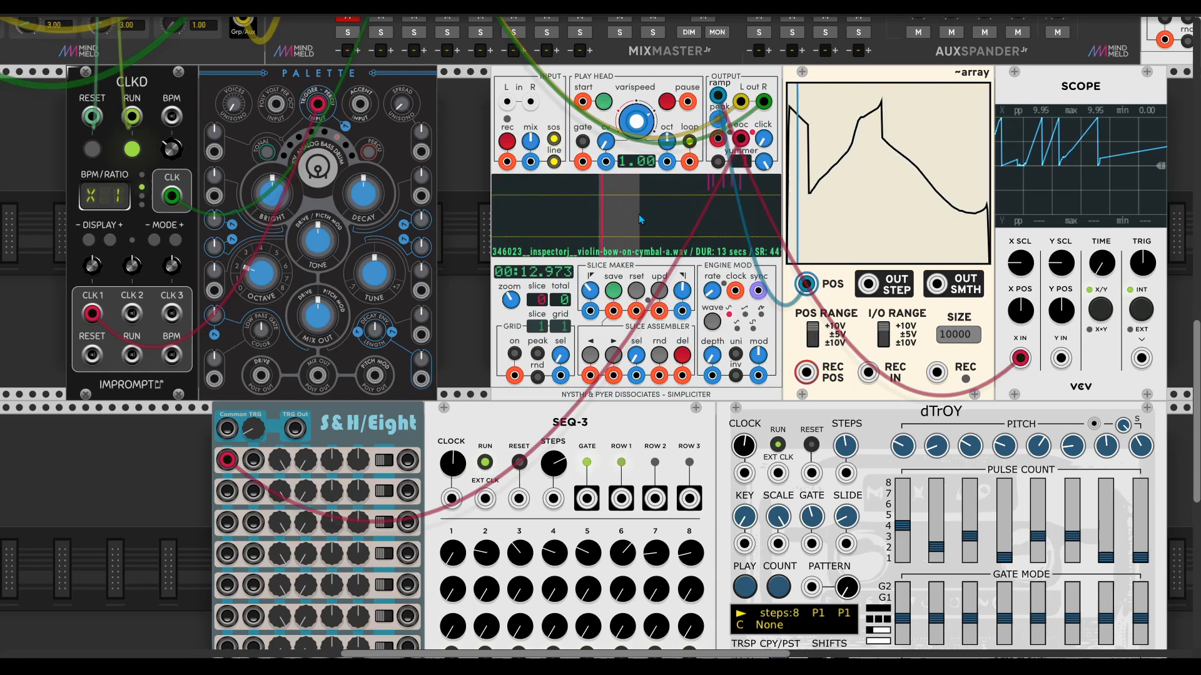
- Adjust the negative range of S&H/Eight's first row and set its positive range to about 1.58 V
scroll(719, 369, "down", 3)
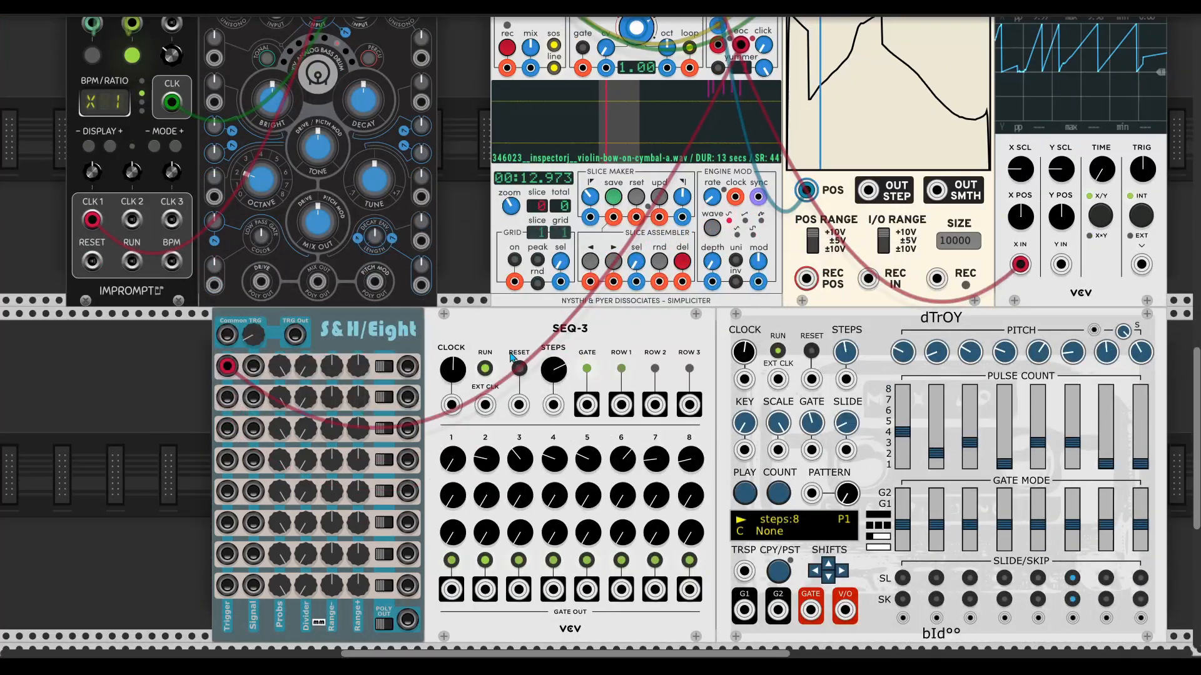
scroll(453, 379, "up", 3)
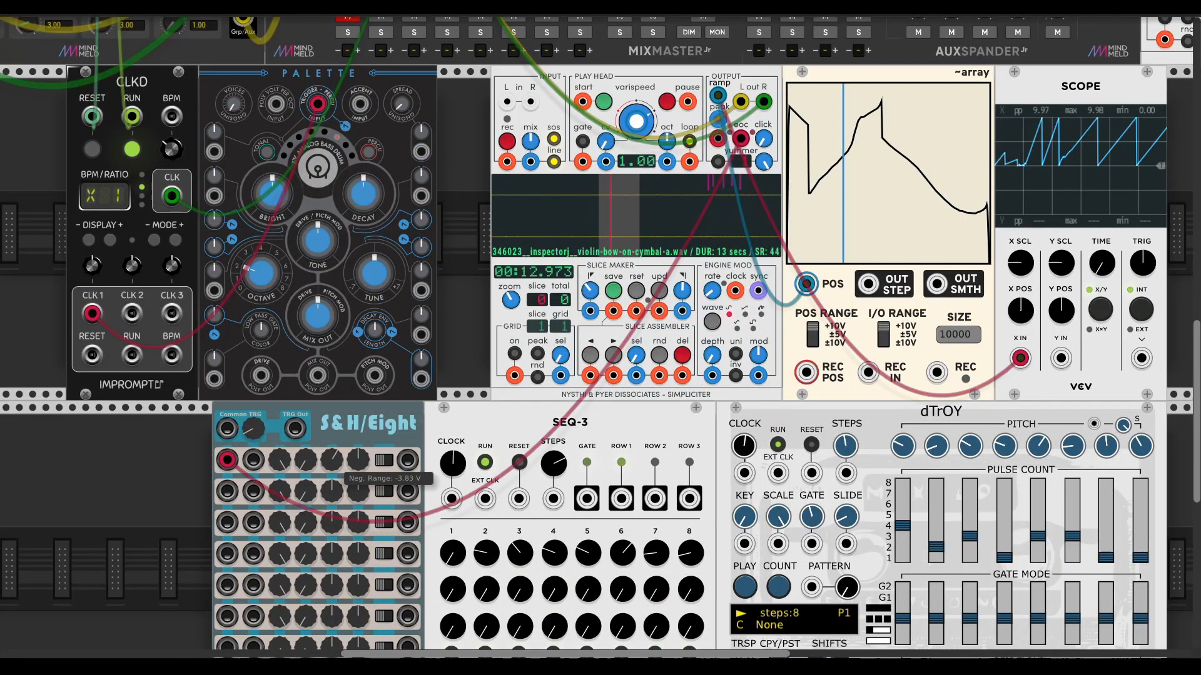
left_click_drag(358, 460, 357, 482)
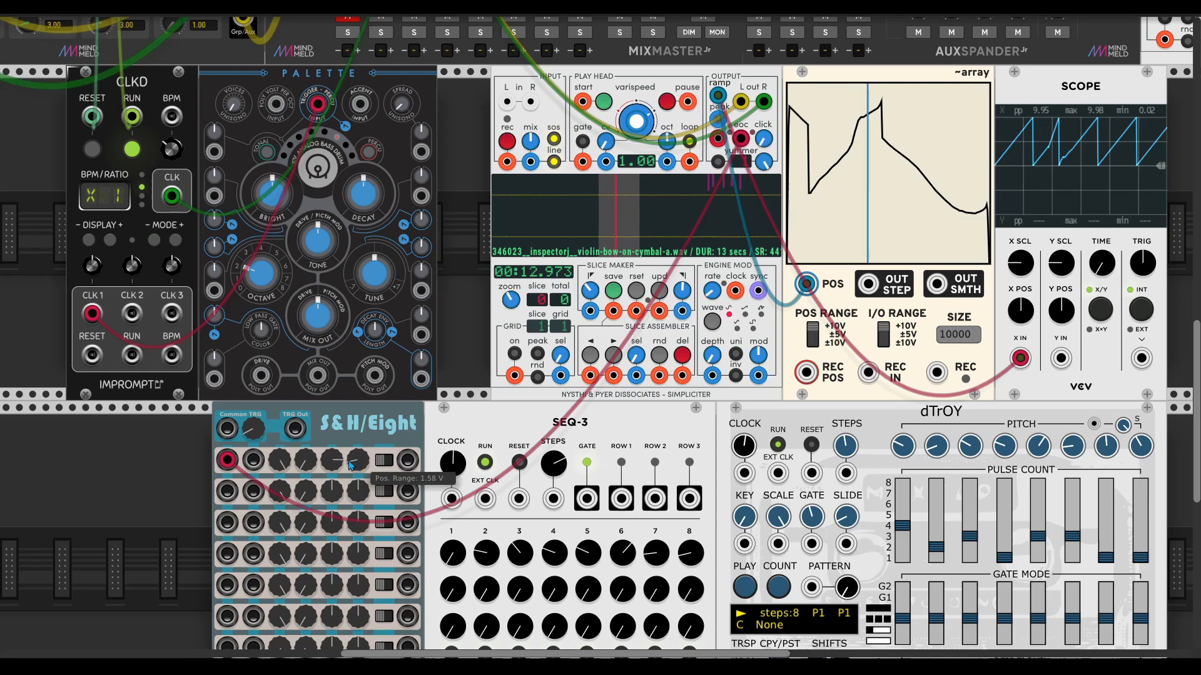
- Patch S&H/Eight's first output to the second Simpliciter's varispeed CV input and adjust that input's modulation amount
left_click_drag(407, 460, 611, 144)
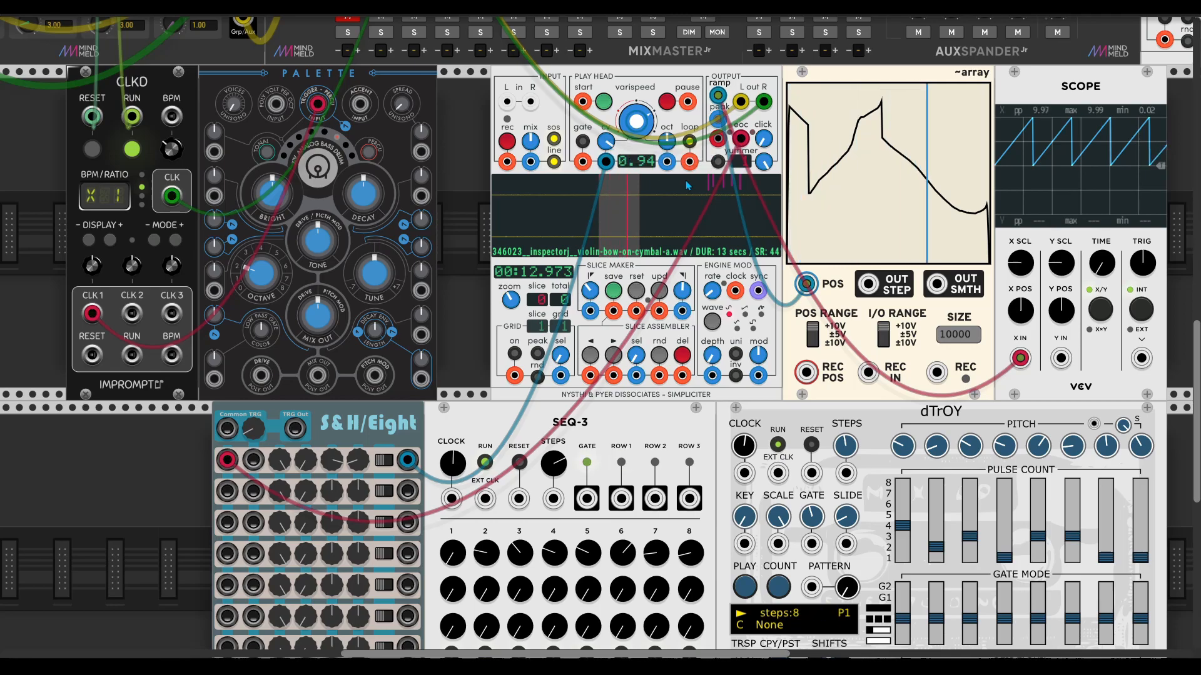
left_click_drag(606, 141, 605, 181)
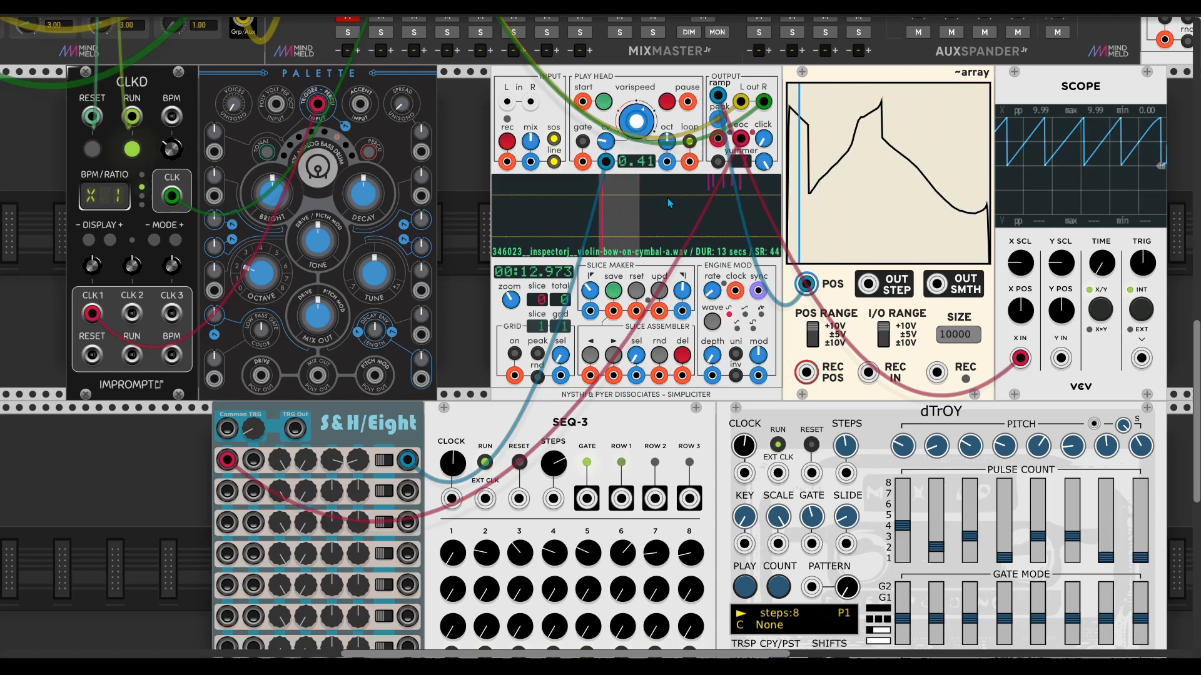
scroll(667, 197, "up", 5)
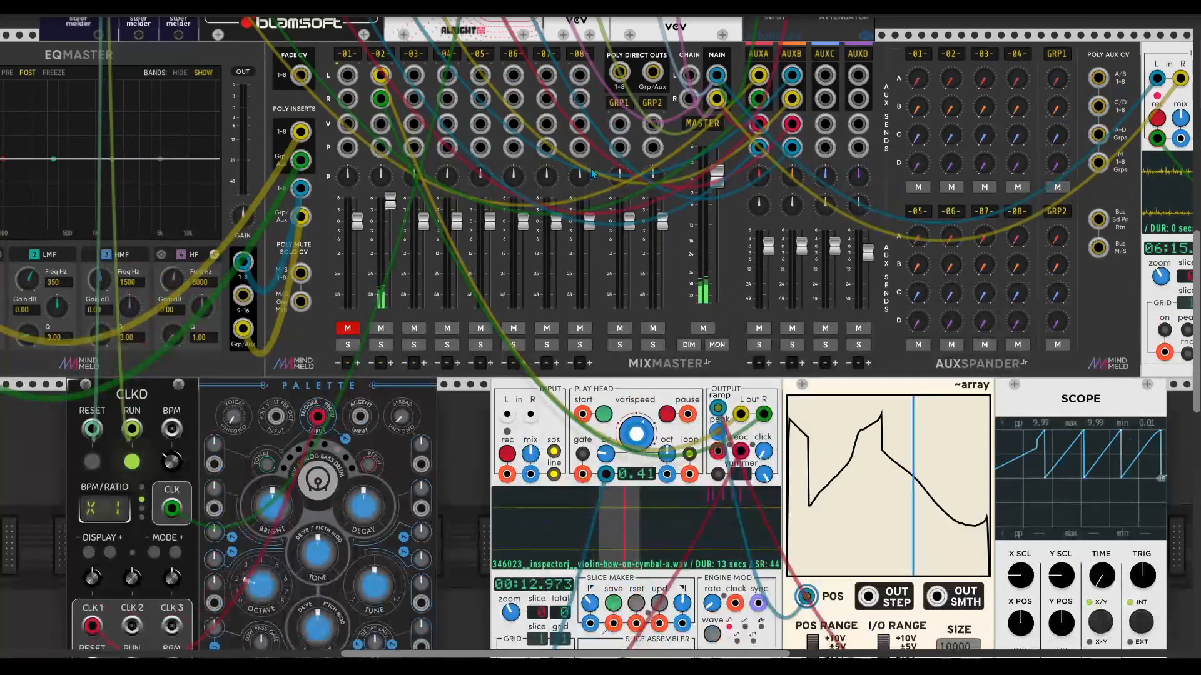
- Adjust the gain of MixMaster track 02 and boost the level of the selected sample region in the second Simpliciter
scroll(391, 54, "up", 3)
right_click(391, 52)
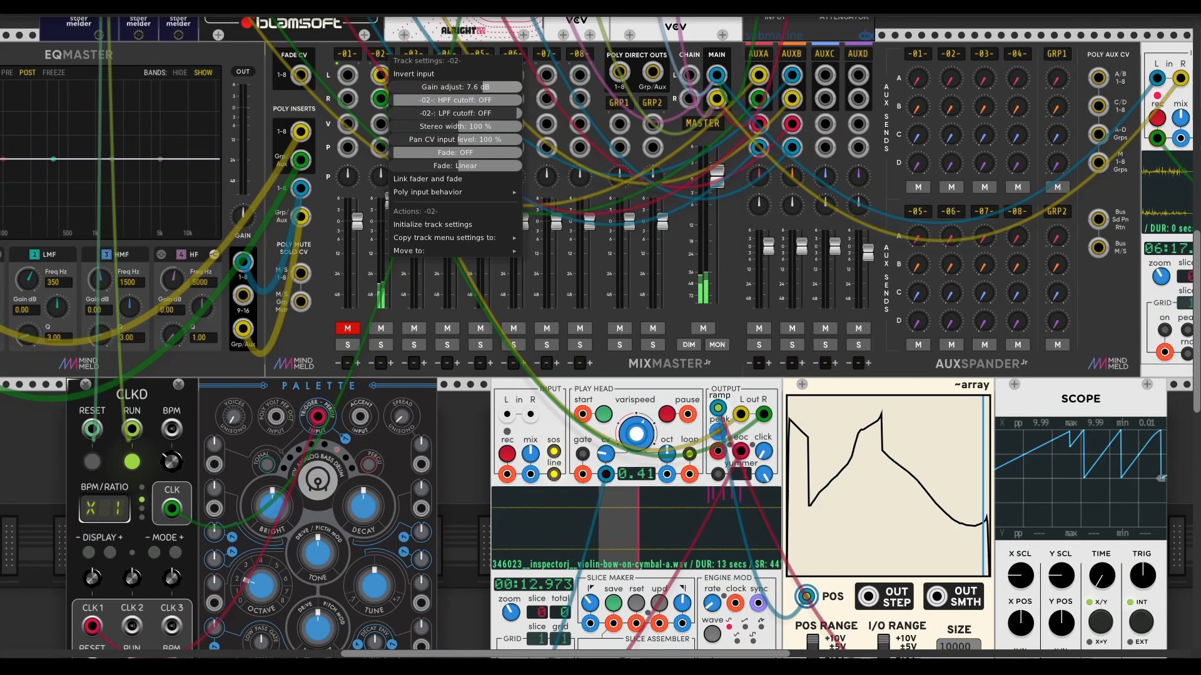
left_click(330, 168)
scroll(330, 167, "down", 3)
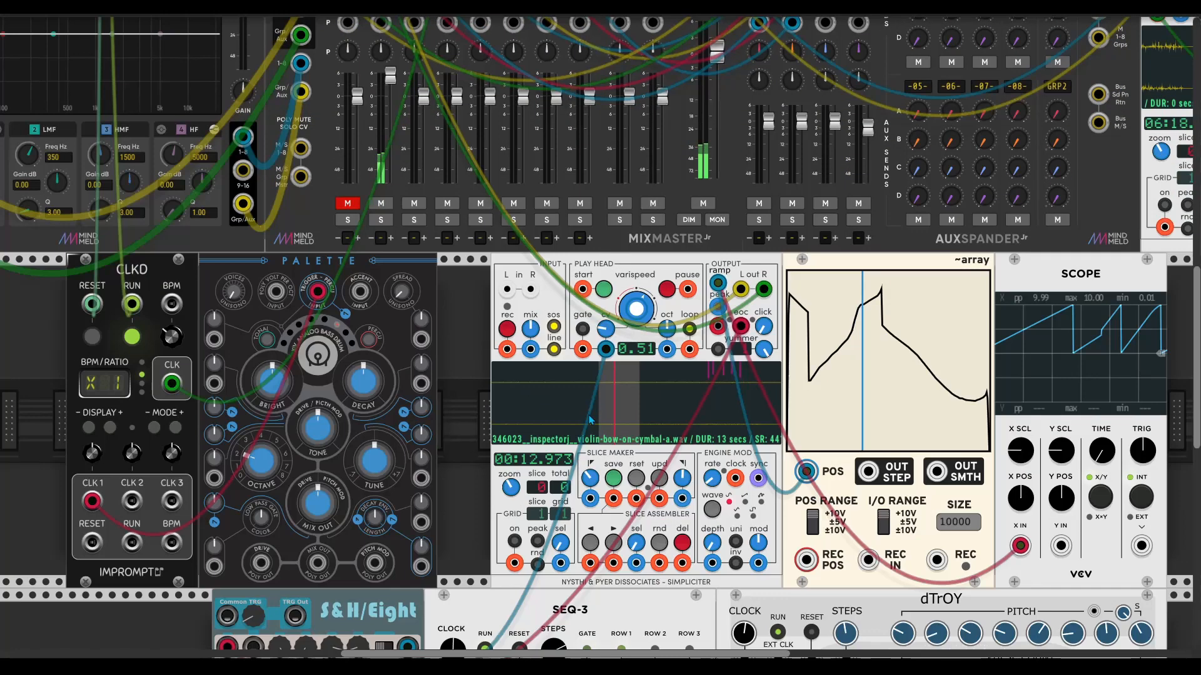
right_click(635, 396)
left_click(727, 462)
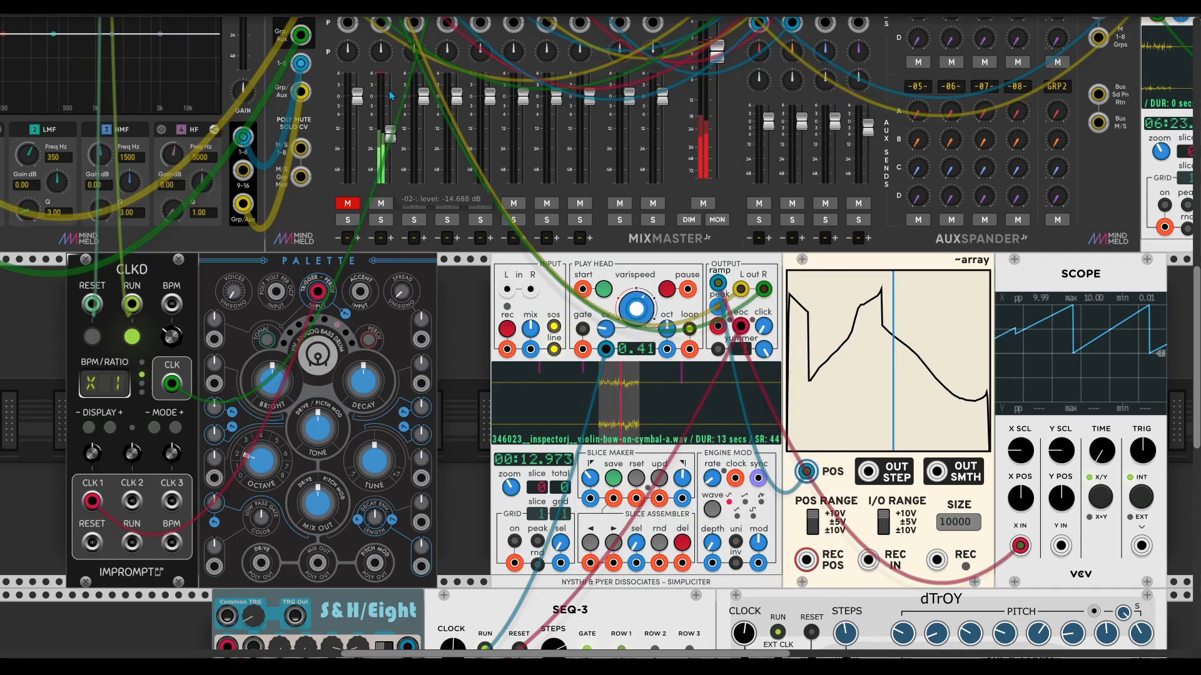
- Lower MixMaster track 02's fader to about -14.7 dB and revisit the track's gain settings
scroll(380, 36, "up", 2)
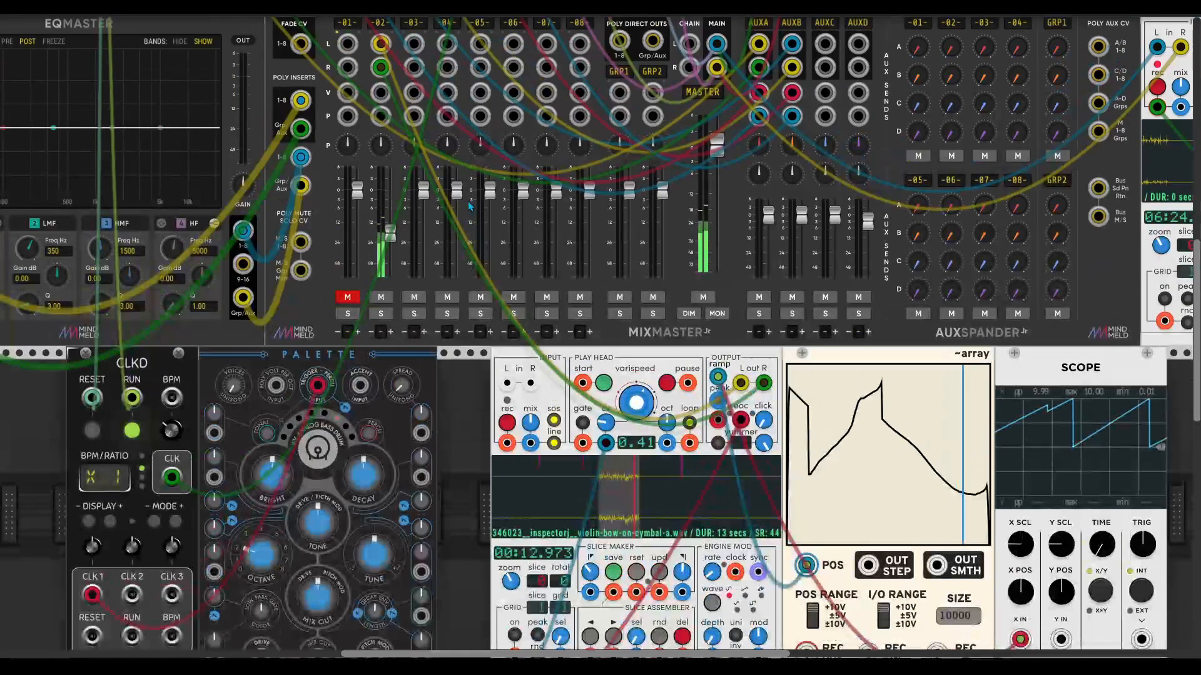
right_click(375, 23)
left_click(650, 339)
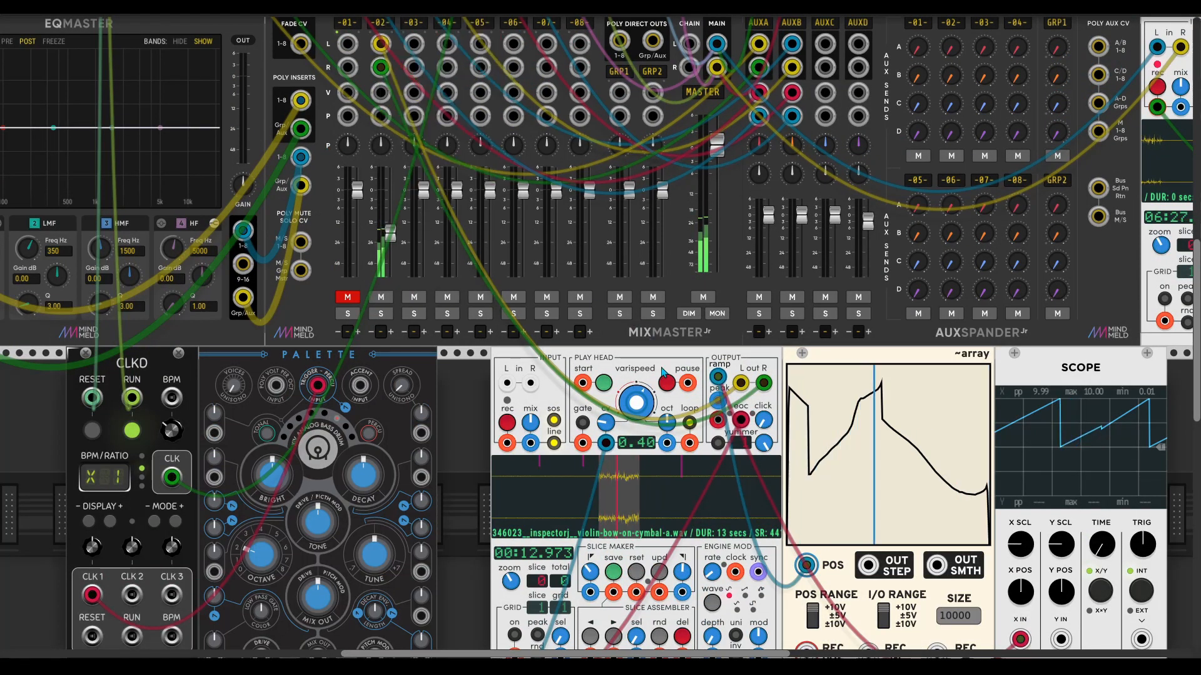
- Lower the second Simpliciter's varispeed slightly
scroll(650, 342, "down", 2)
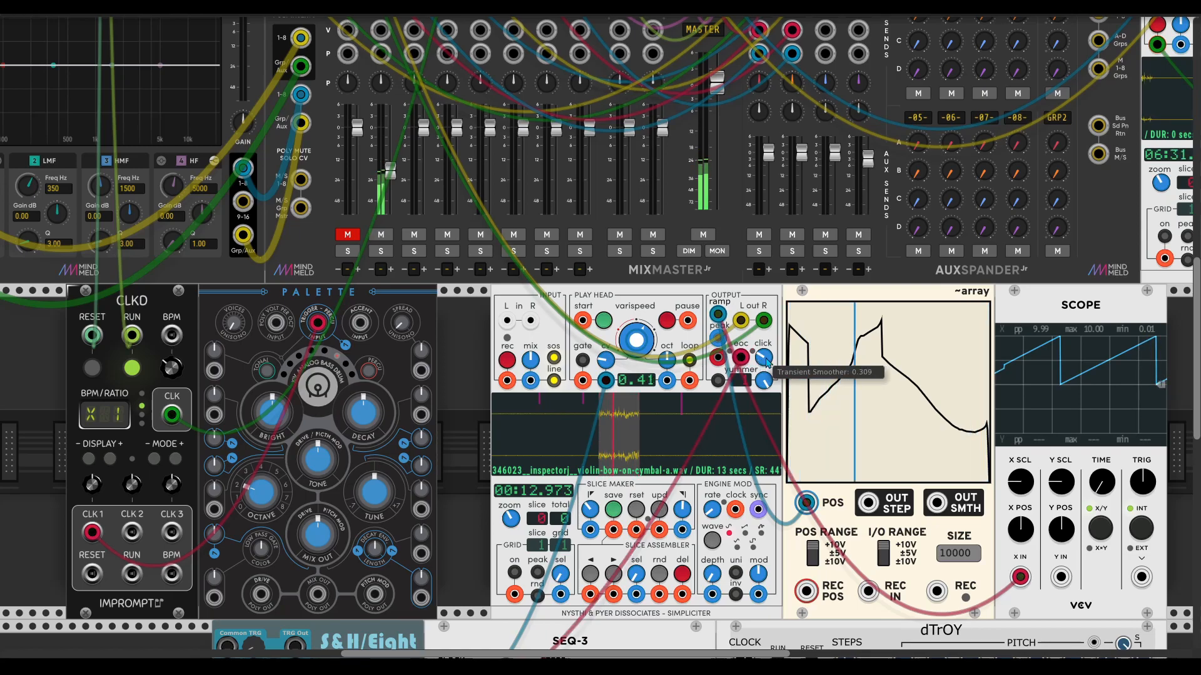
mouse_move(636, 349)
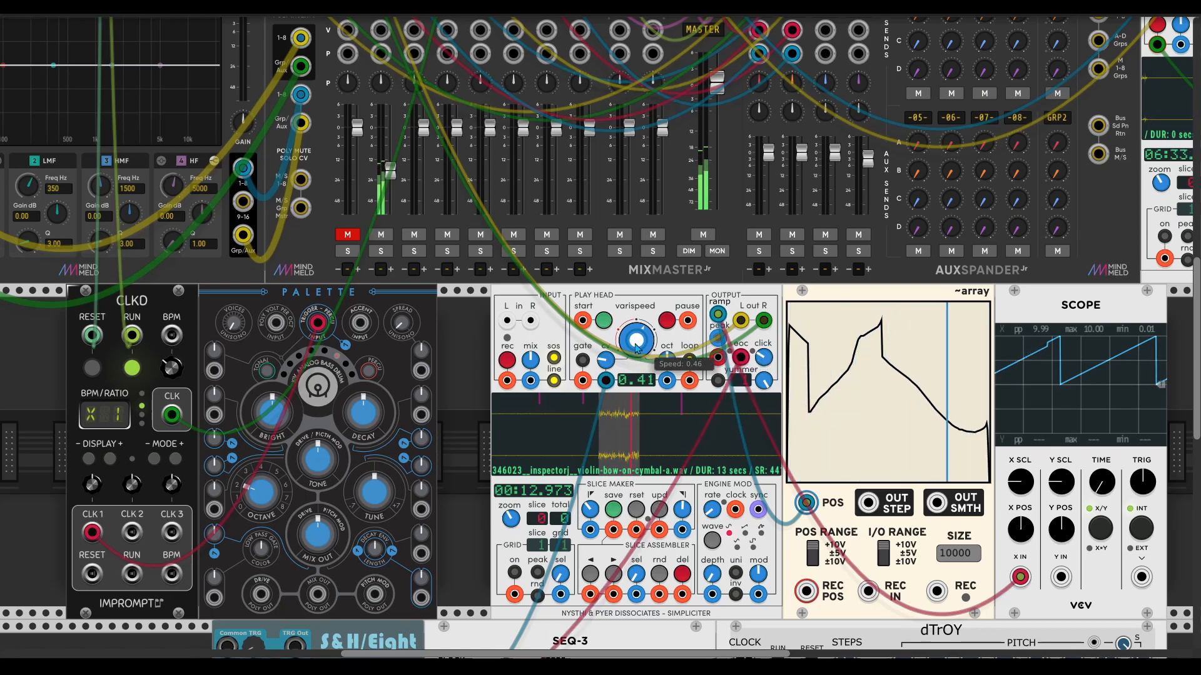
left_click_drag(636, 349, 637, 359)
- Add a Slew module to the left of S&H/Eight and route S&H/Eight's first output through it to the second Simpliciter's varispeed CV input
scroll(625, 363, "down", 6)
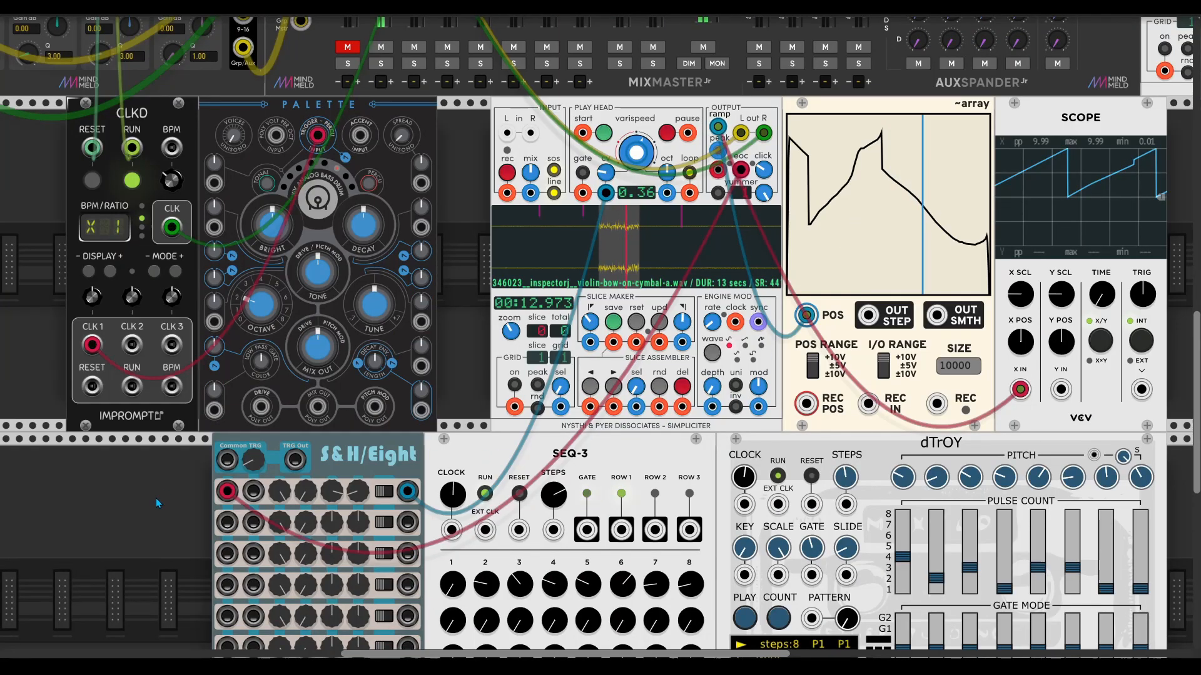
right_click(156, 503)
type("slew")
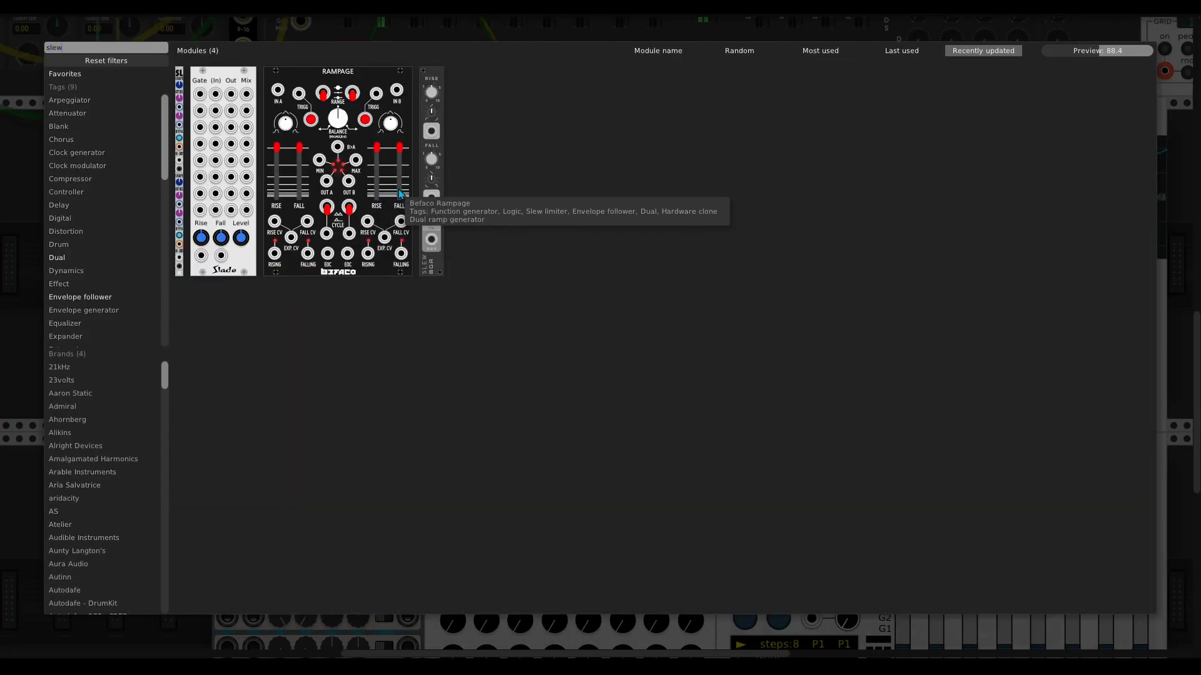
left_click(432, 219)
left_click_drag(606, 193, 606, 80)
- Lengthen the rise and fall times of the Slew module
scroll(178, 585, "down", 3)
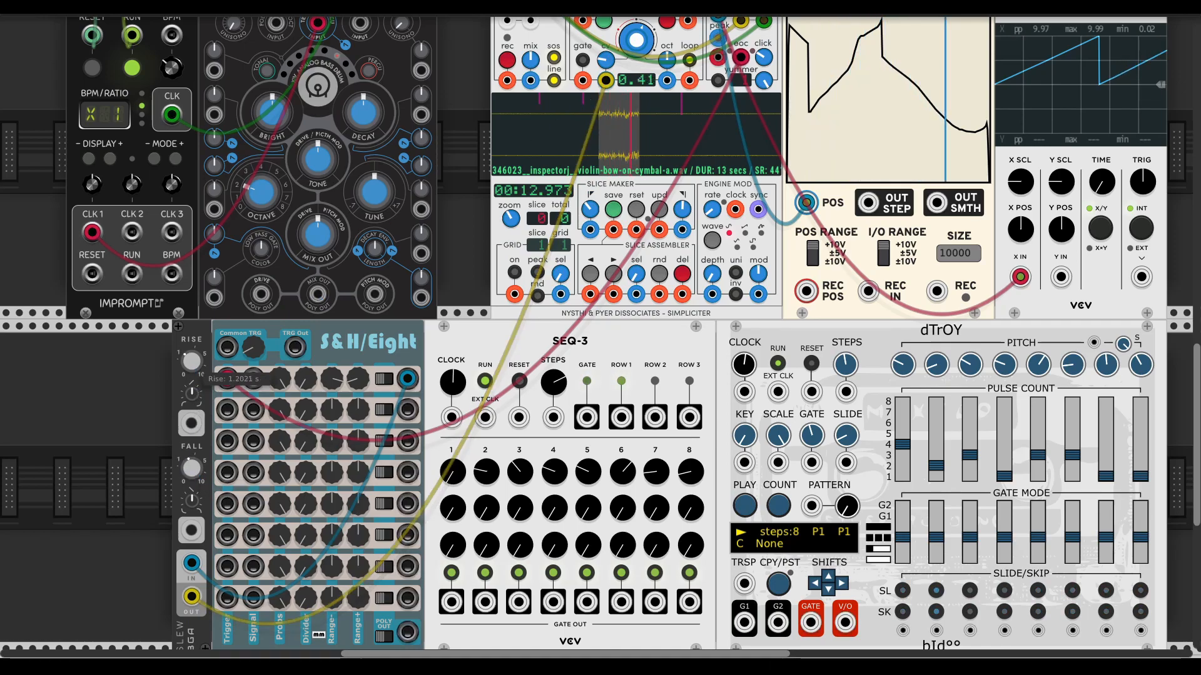
left_click_drag(192, 362, 192, 335)
left_click_drag(195, 470, 195, 446)
- Redraw the ~array contents as a flat line along the upper limit and set the second Simpliciter's transient smoother to 0
scroll(782, 186, "up", 4)
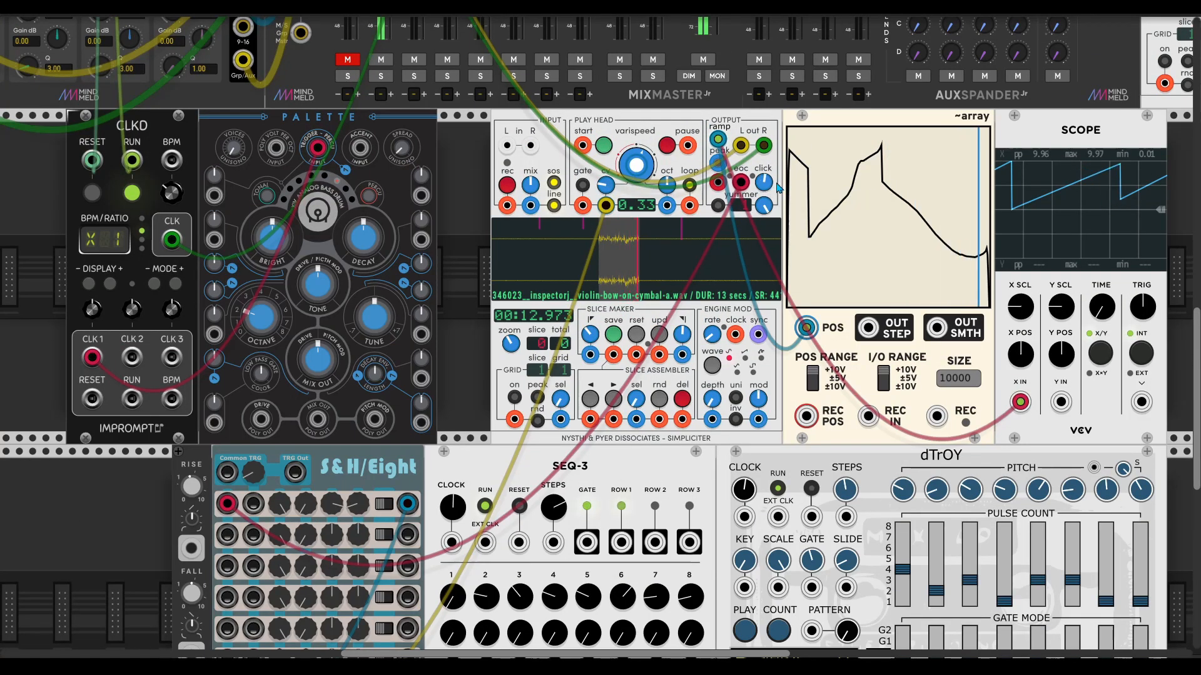
left_click_drag(763, 182, 764, 213)
left_click_drag(791, 133, 1120, 97)
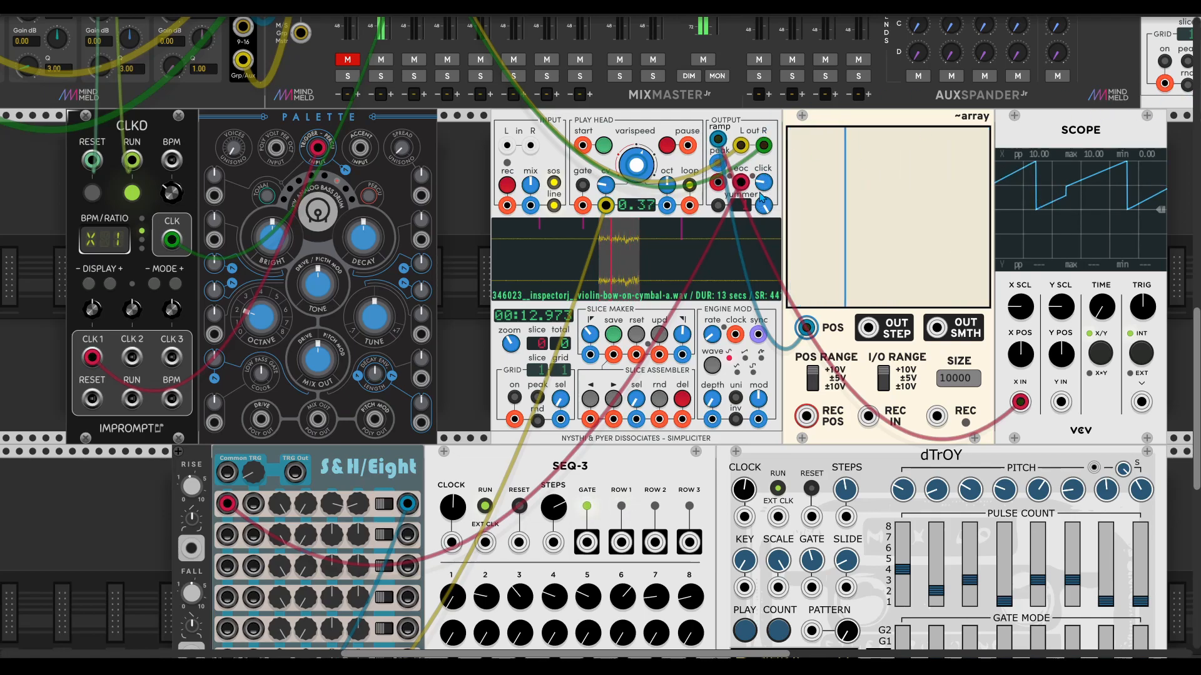
left_click_drag(763, 183, 764, 175)
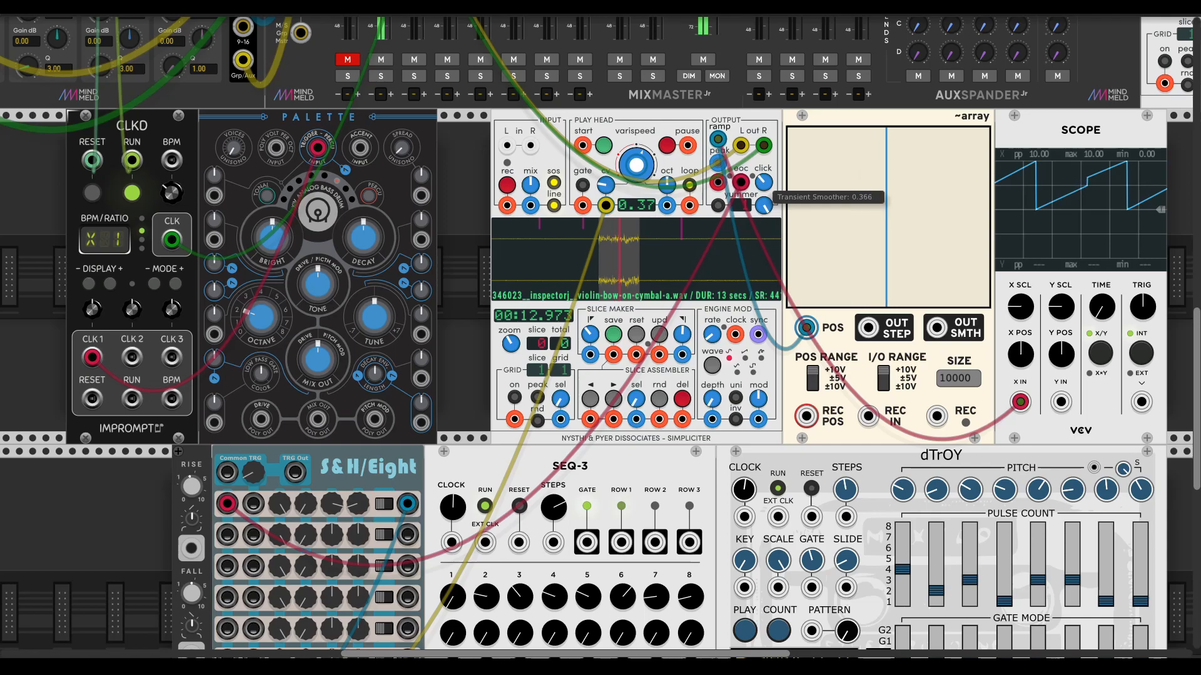
right_click(648, 130)
left_click(698, 434)
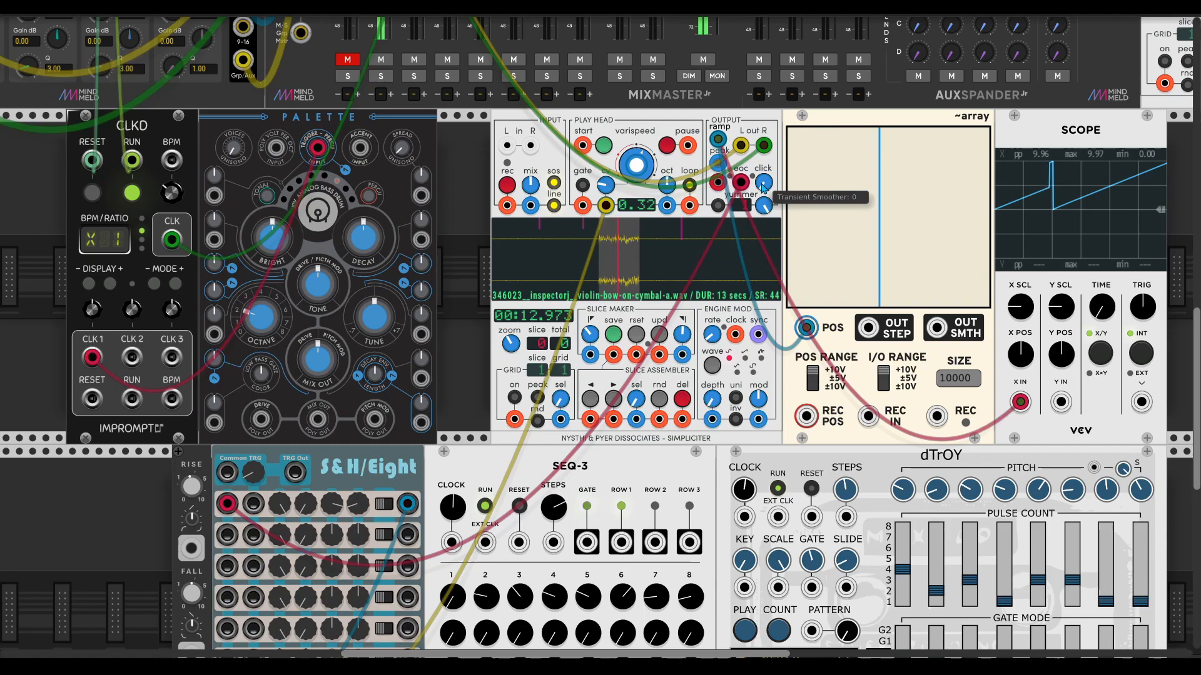
- Add a 102-sample fade in/out to the ~array contents to prevent clicks
scroll(898, 255, "up", 2)
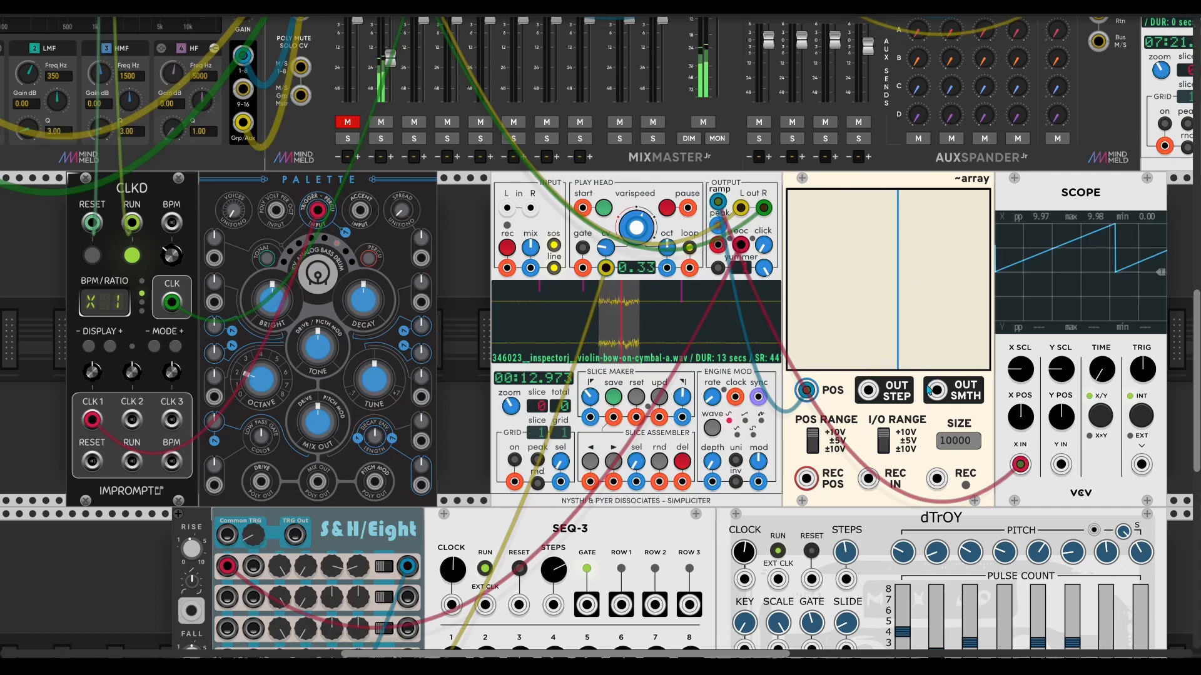
right_click(848, 192)
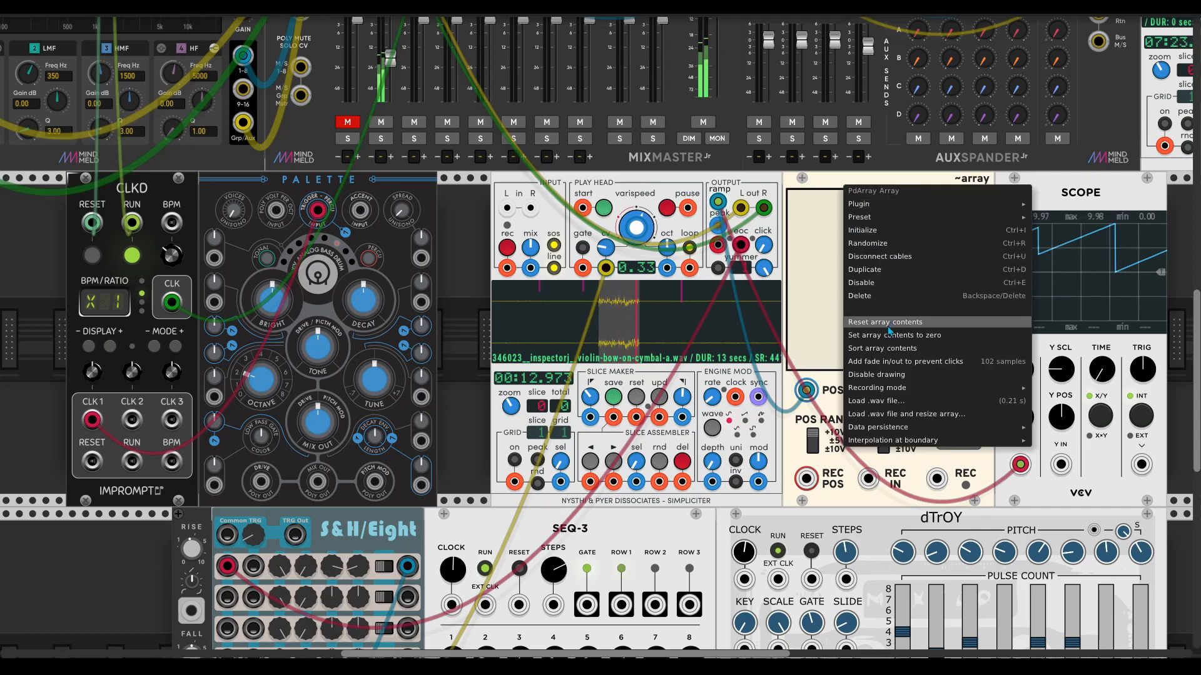
left_click(935, 393)
- Try controlling MixMaster track 02's volume CV from the ~array OUT SMTH output, and unplug that cable again
left_click_drag(936, 394, 374, 76)
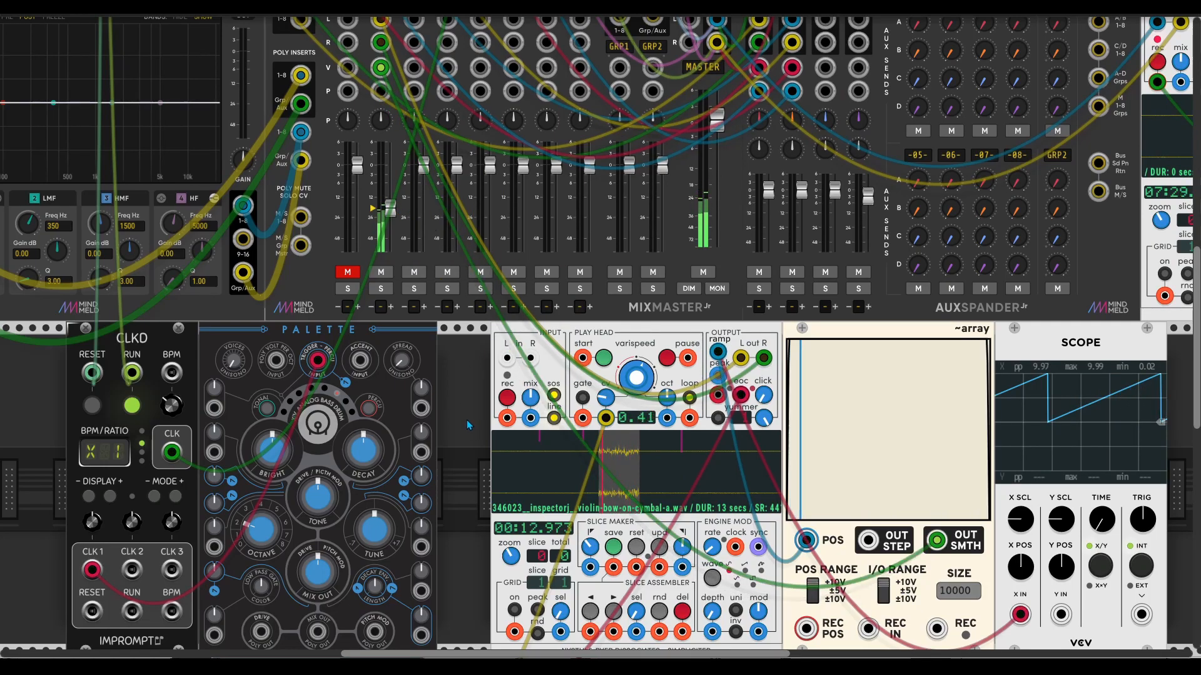
scroll(465, 419, "down", 2)
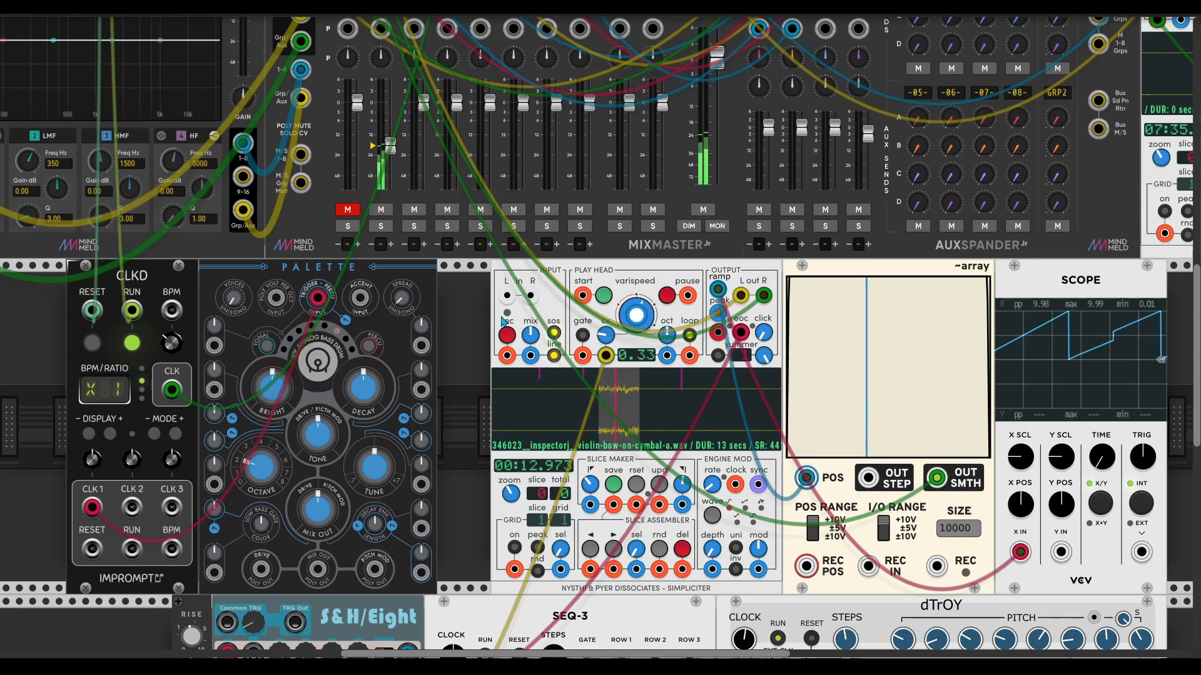
scroll(384, 106, "up", 3)
scroll(469, 363, "down", 3)
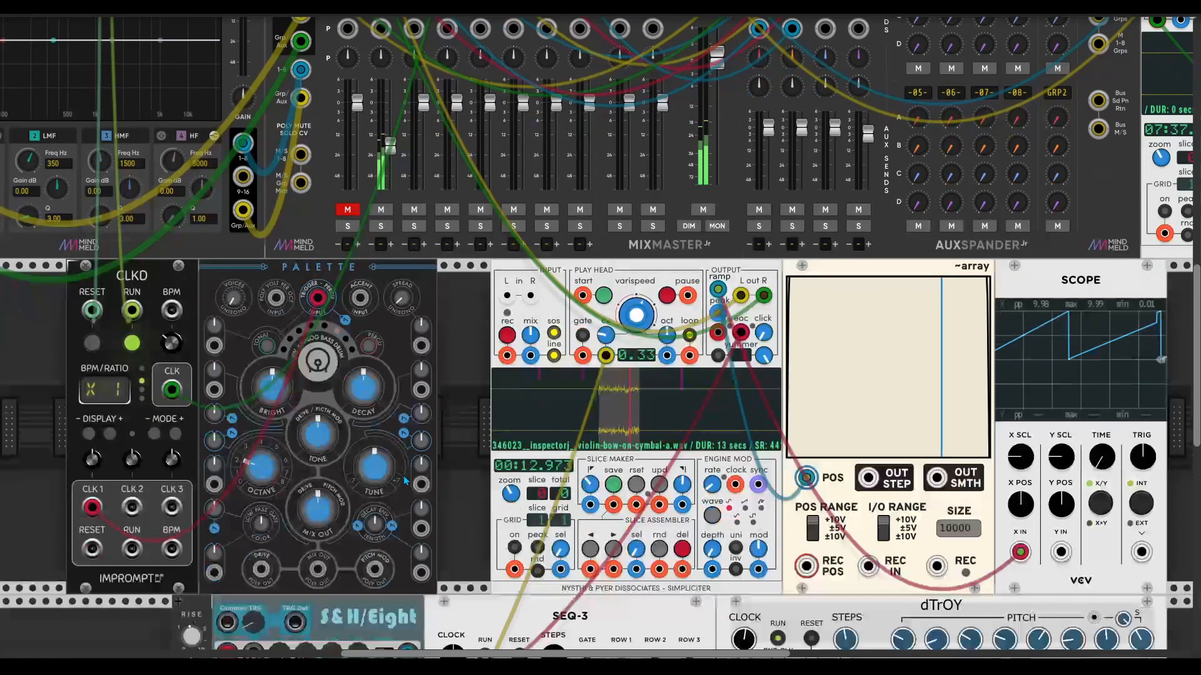
- Fine-tune the slice start position of the second Simpliciter
scroll(471, 365, "down", 2)
scroll(466, 361, "down", 3)
scroll(467, 357, "left", 2)
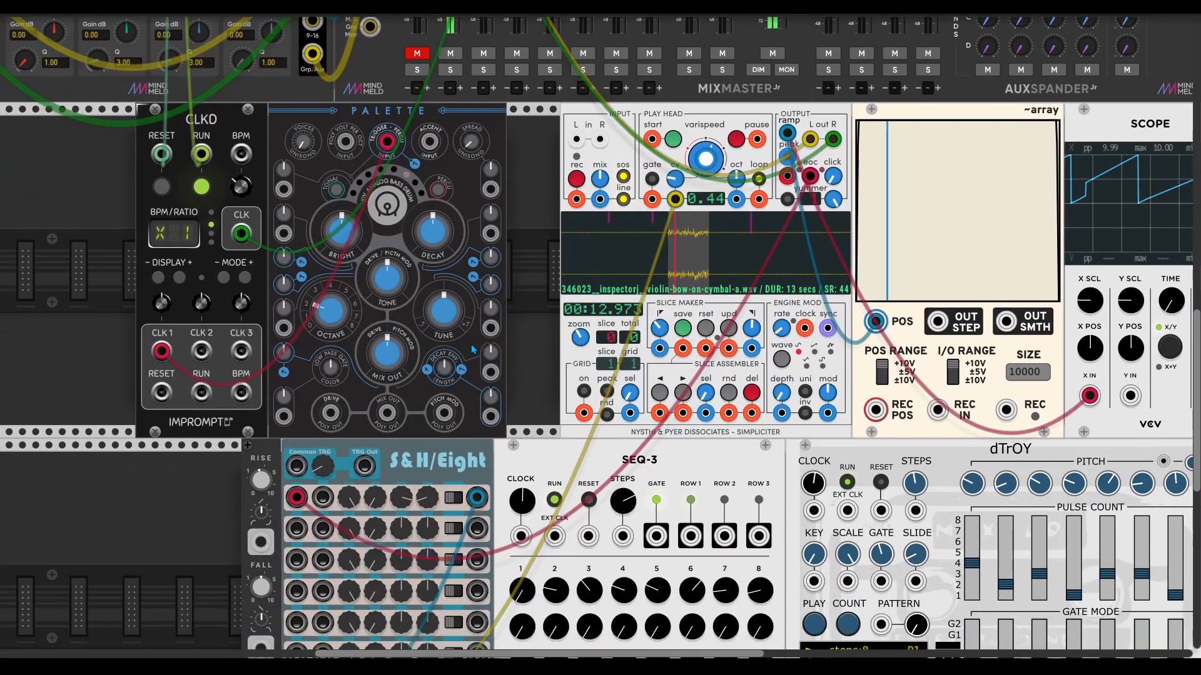
scroll(506, 428, "down", 4)
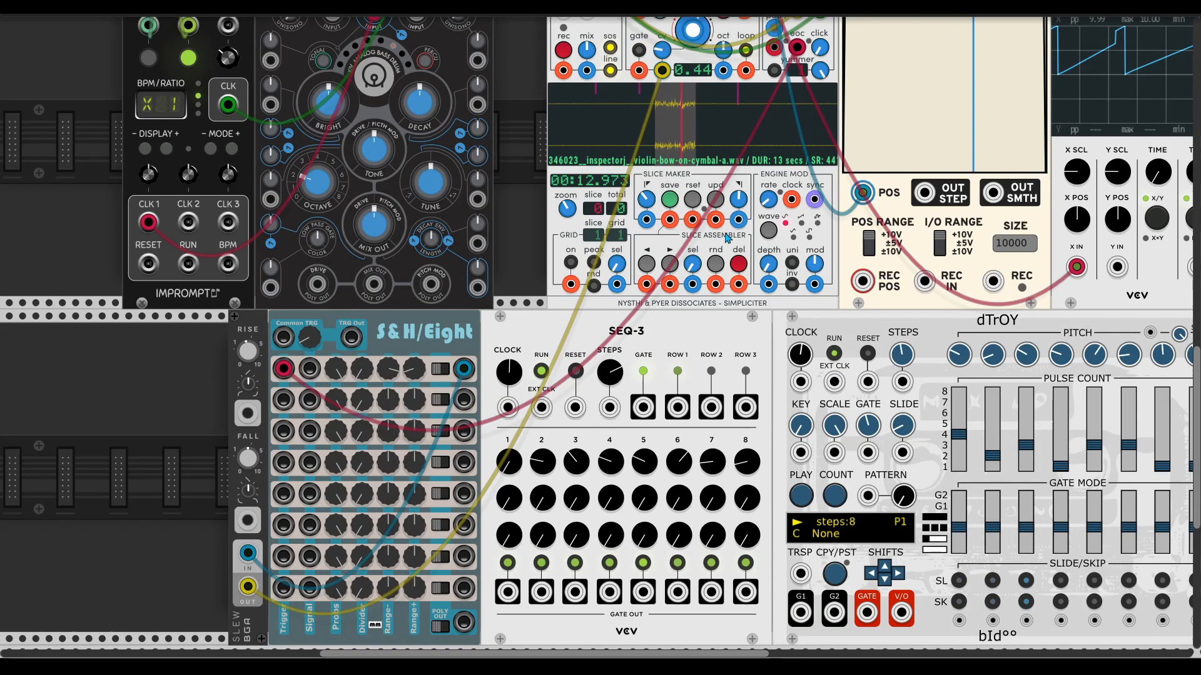
mouse_move(739, 219)
left_mouse_down()
mouse_move(626, 238)
mouse_move(520, 222)
mouse_move(723, 219)
left_mouse_up()
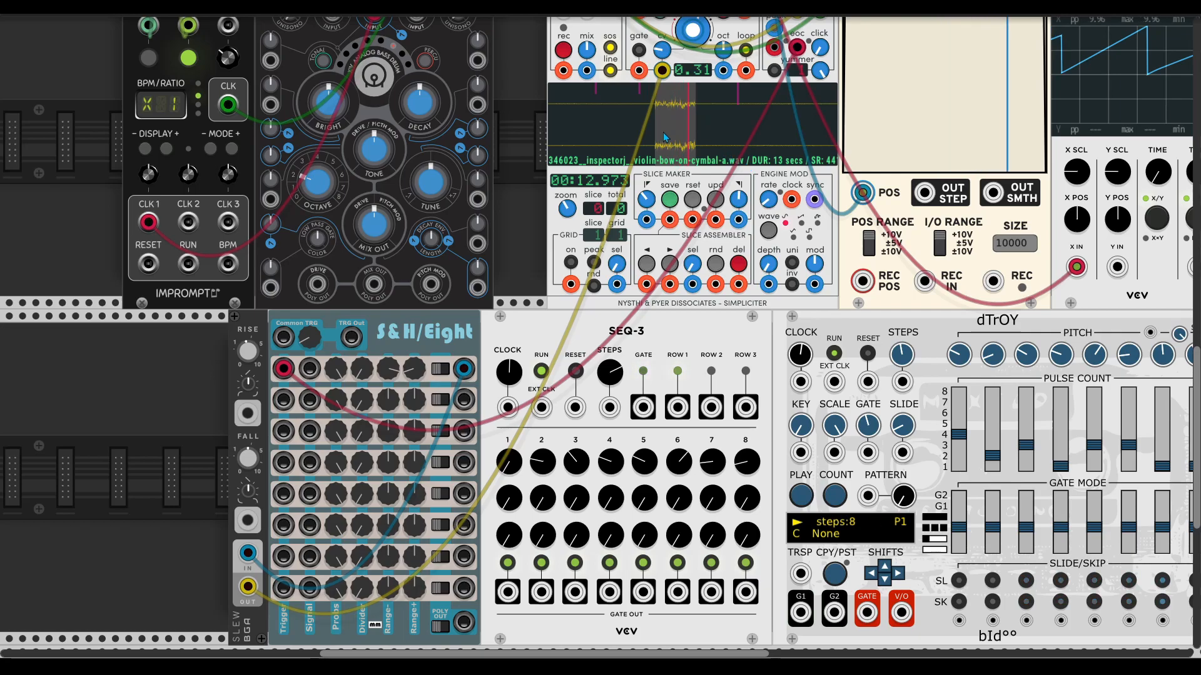
scroll(659, 128, "up", 3)
left_click_drag(646, 292, 646, 283)
scroll(646, 284, "down", 2)
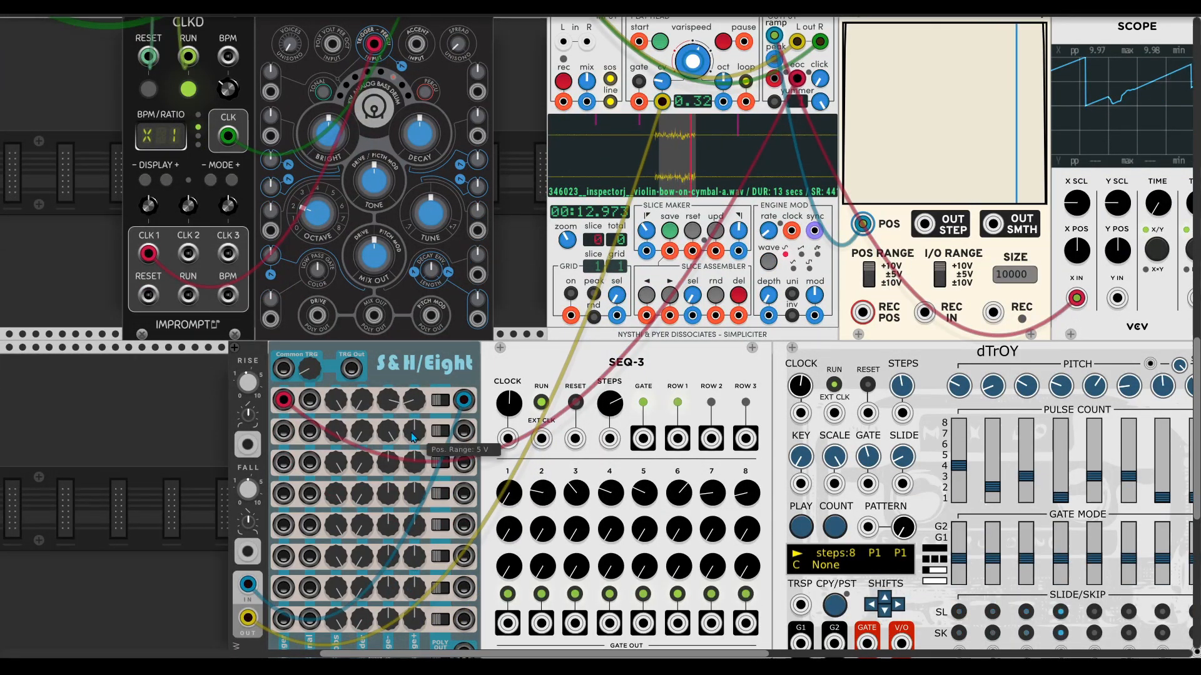
- Patch the second Simpliciter's eoc output to S&H/Eight's second trigger and that row's output to the start-slice CV input, adjusting the row's range
left_click_drag(283, 431, 798, 80)
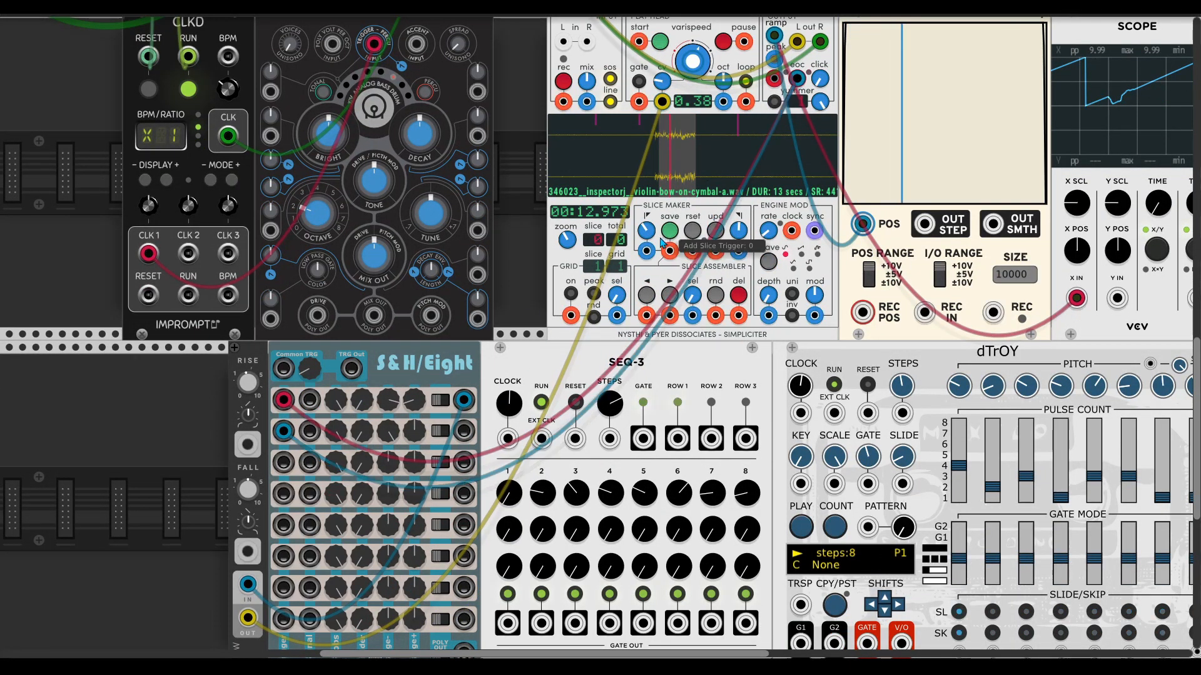
left_click_drag(646, 250, 464, 432)
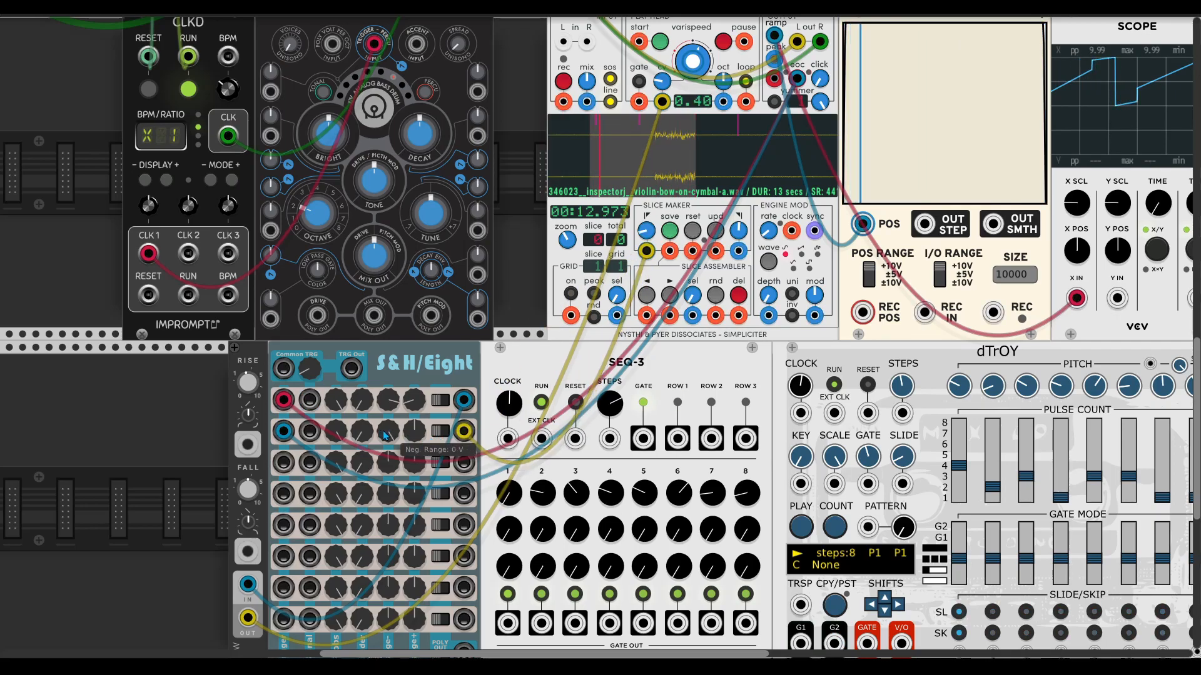
left_click_drag(389, 432, 416, 445)
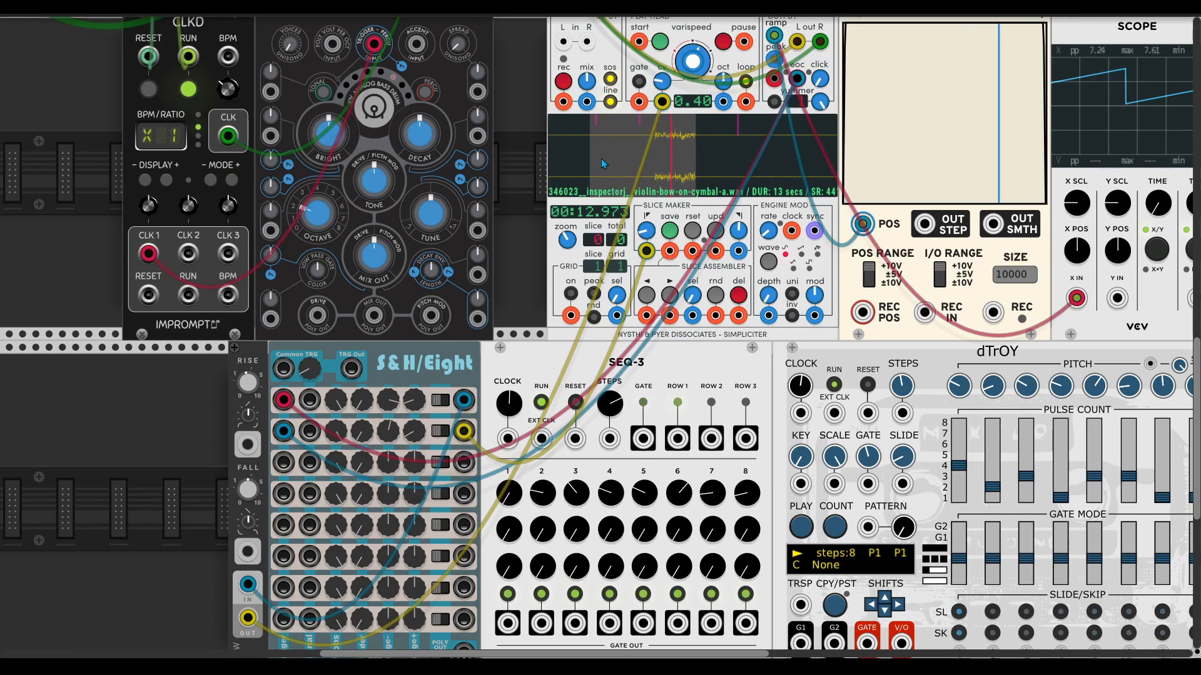
- Set the start slice jog to about 0.368 and repatch S&H/Eight's second output, with a positive range of about 1.61 V, to its CV input
mouse_move(646, 231)
left_mouse_down()
mouse_move(647, 219)
mouse_move(646, 235)
left_mouse_up()
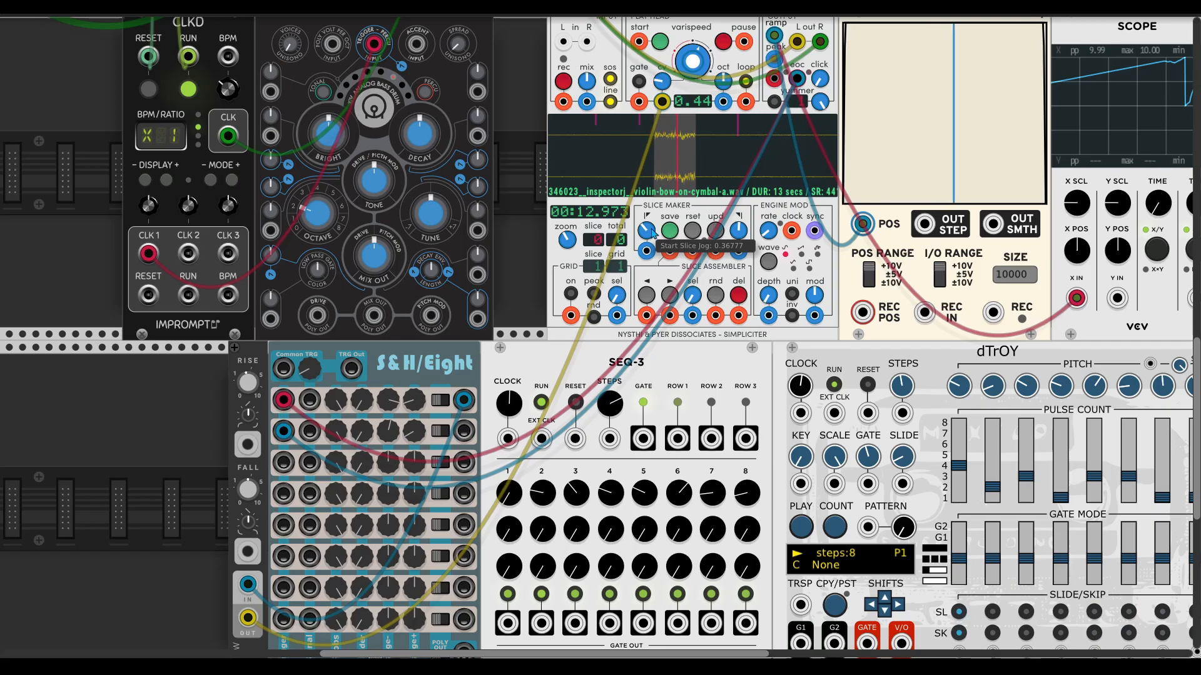
left_click_drag(394, 432, 394, 413)
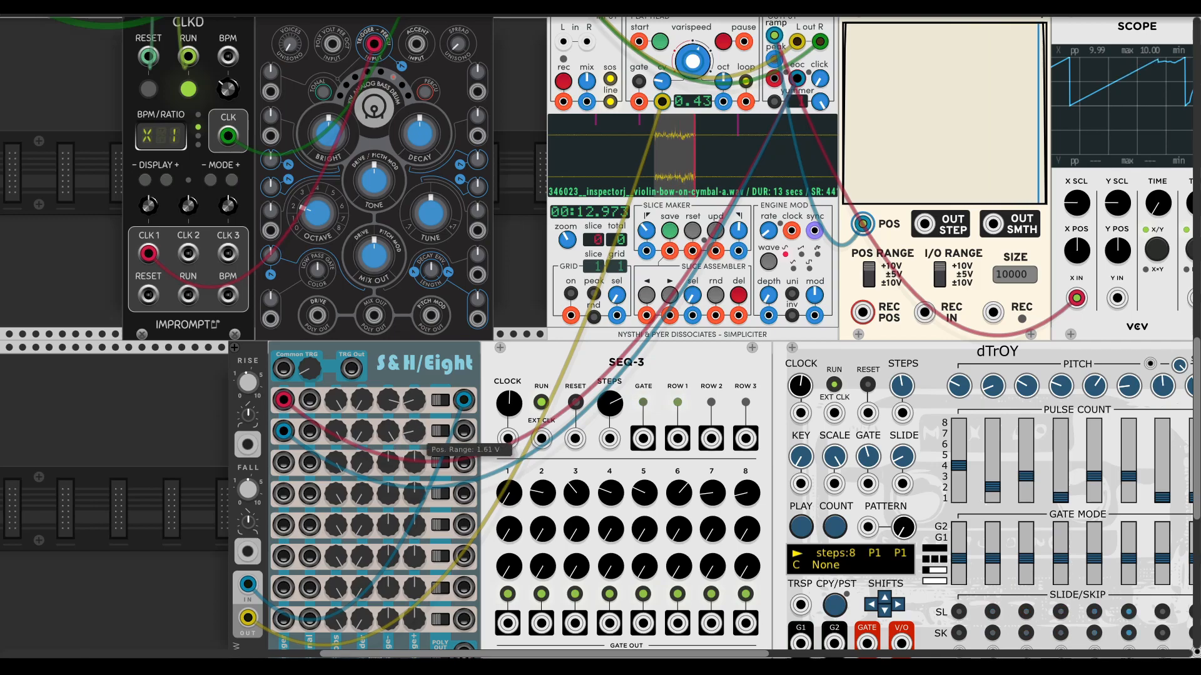
left_click_drag(646, 252, 464, 431)
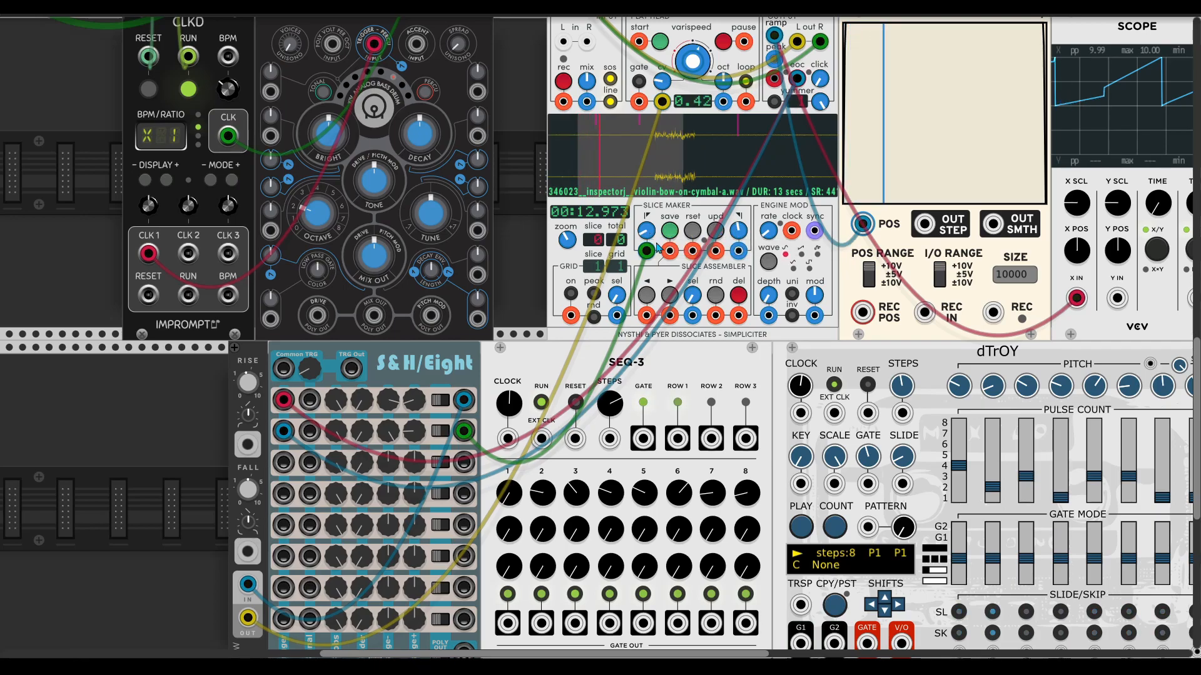
- Reset the second Simpliciter with the violin-bow-on-cymbal sample loaded and unplug the cable from its start-slice CV input
right_click(648, 165)
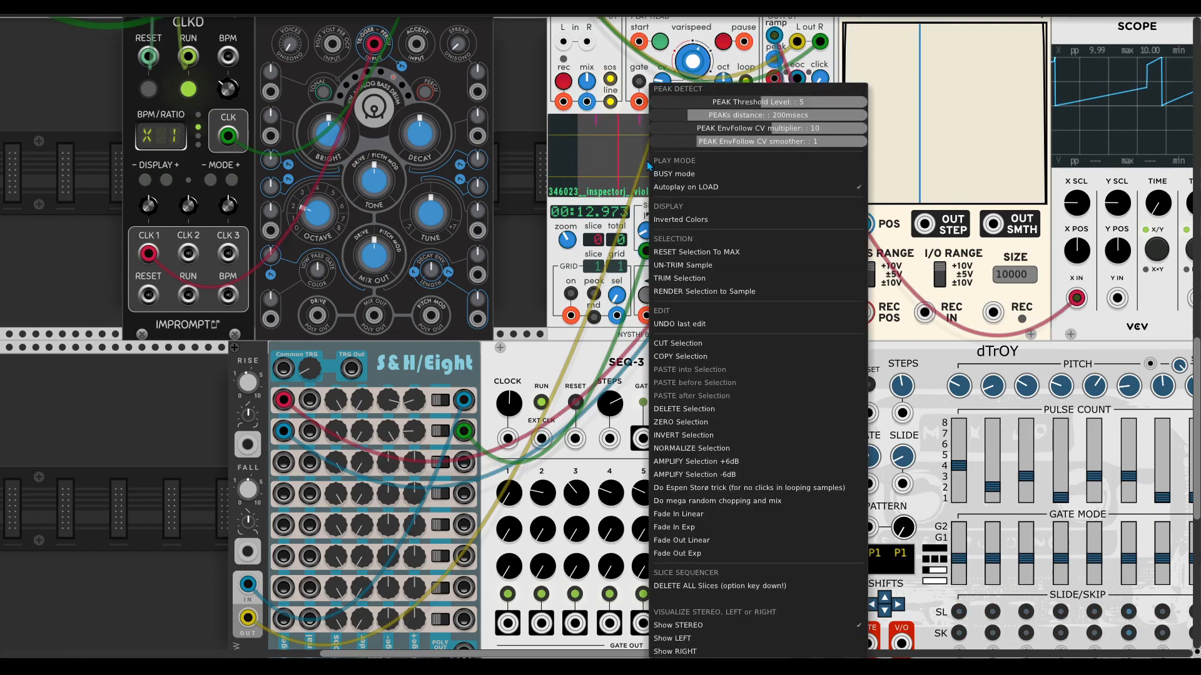
left_click(632, 163)
scroll(616, 160, "up", 4)
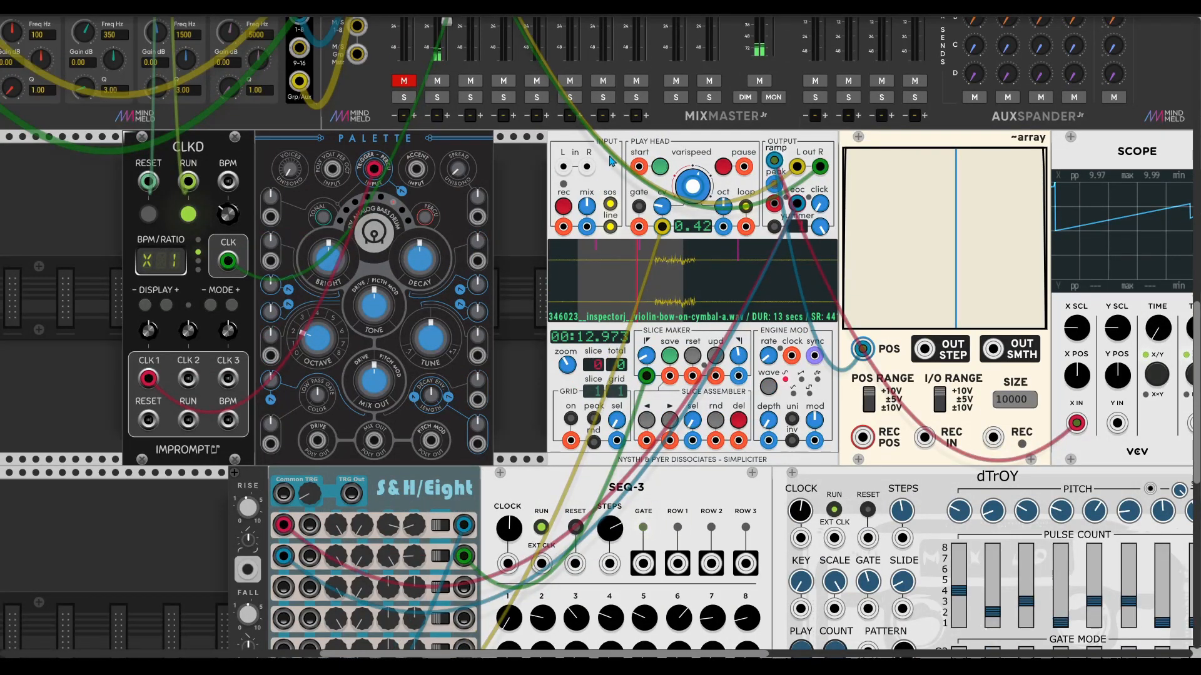
right_click(609, 156)
left_click(619, 175)
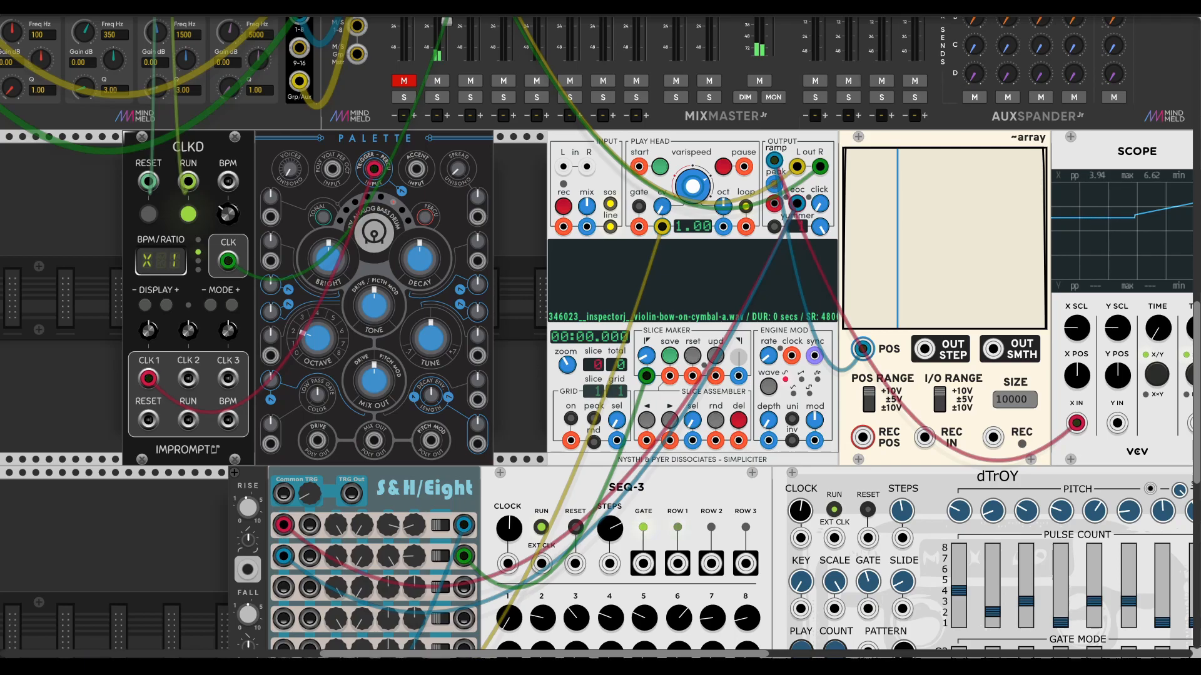
left_click_drag(647, 376, 612, 300)
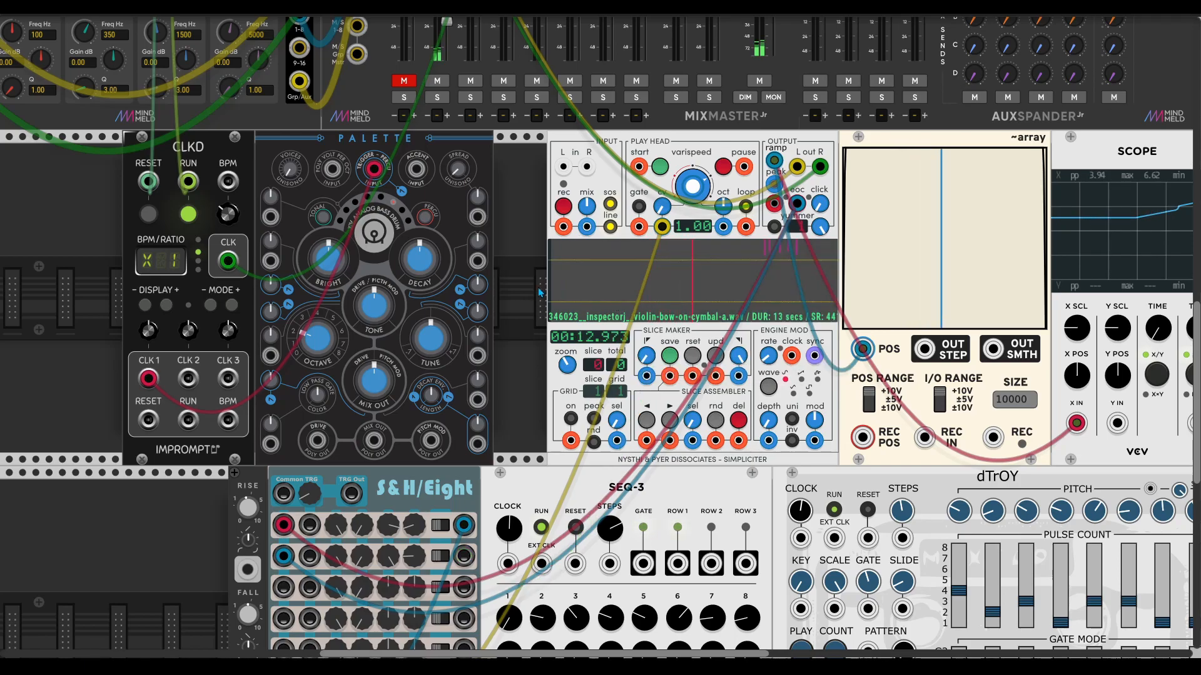
- Normalize the entire sample in the second Simpliciter and reconnect S&H/Eight's second output to the start-slice CV input
right_click(579, 292)
left_click(633, 453)
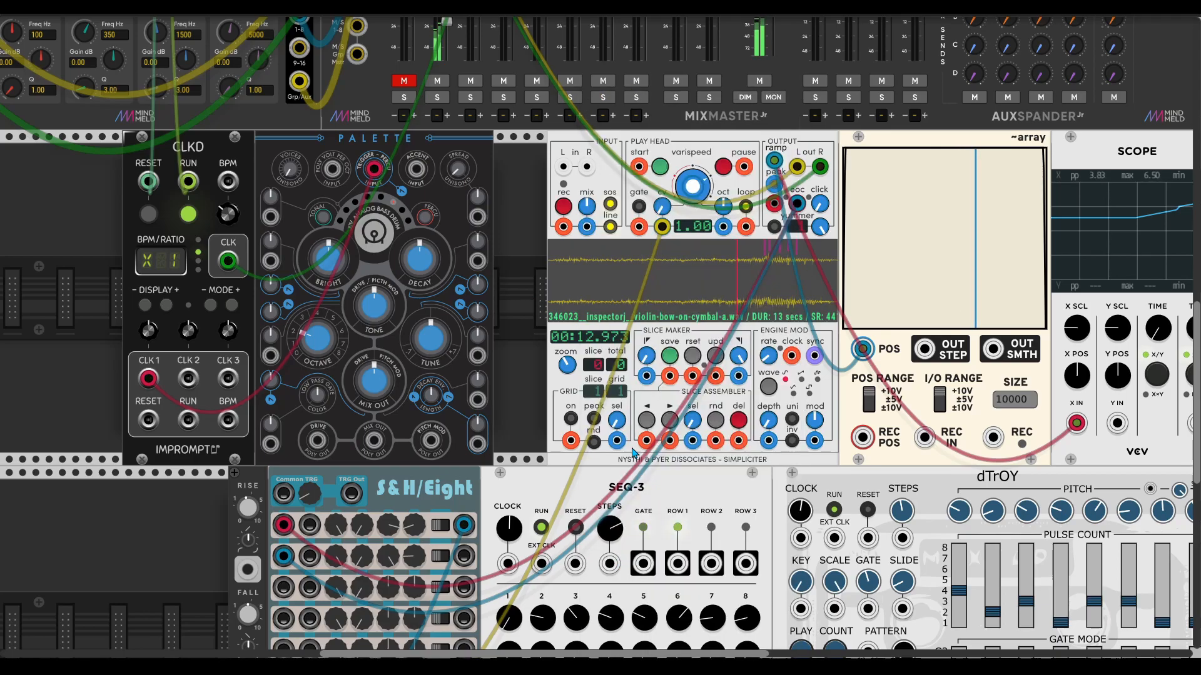
scroll(629, 277, "down", 2)
left_click_drag(646, 313, 463, 495)
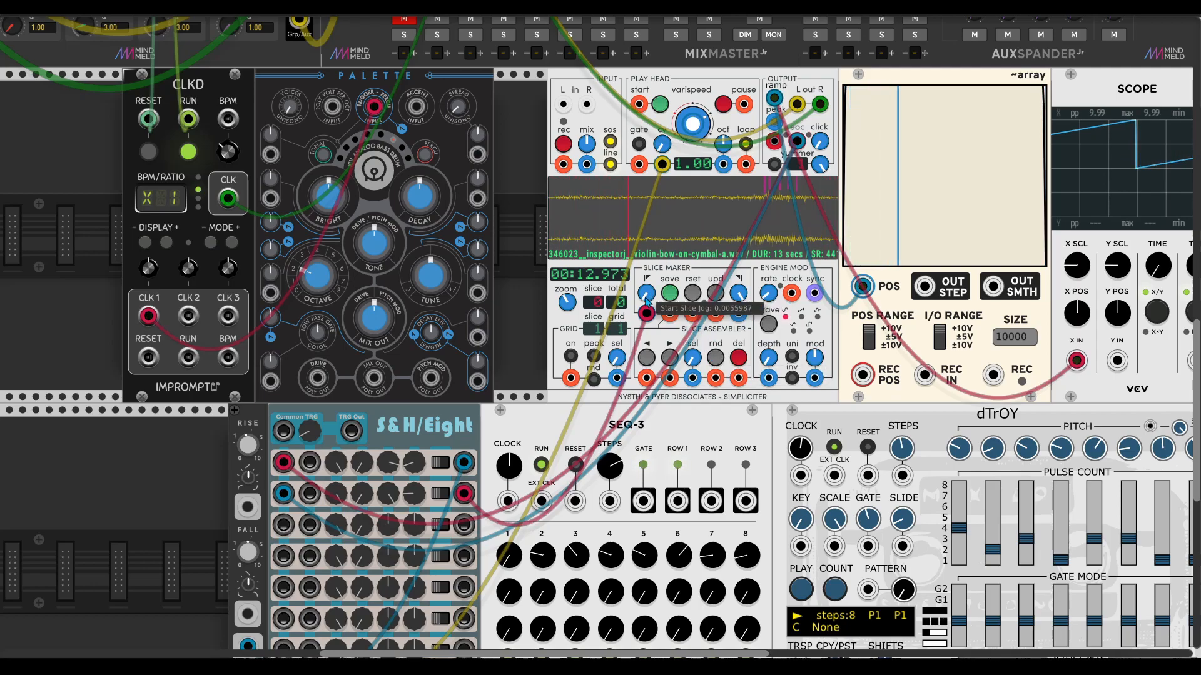
- Shorten the second Simpliciter's end slice, patch its eoc output to S&H/Eight's third trigger, try that row on end-slice CV, and adjust the speed CV amount
mouse_move(737, 296)
left_mouse_down()
mouse_move(737, 572)
mouse_move(738, 541)
left_mouse_up()
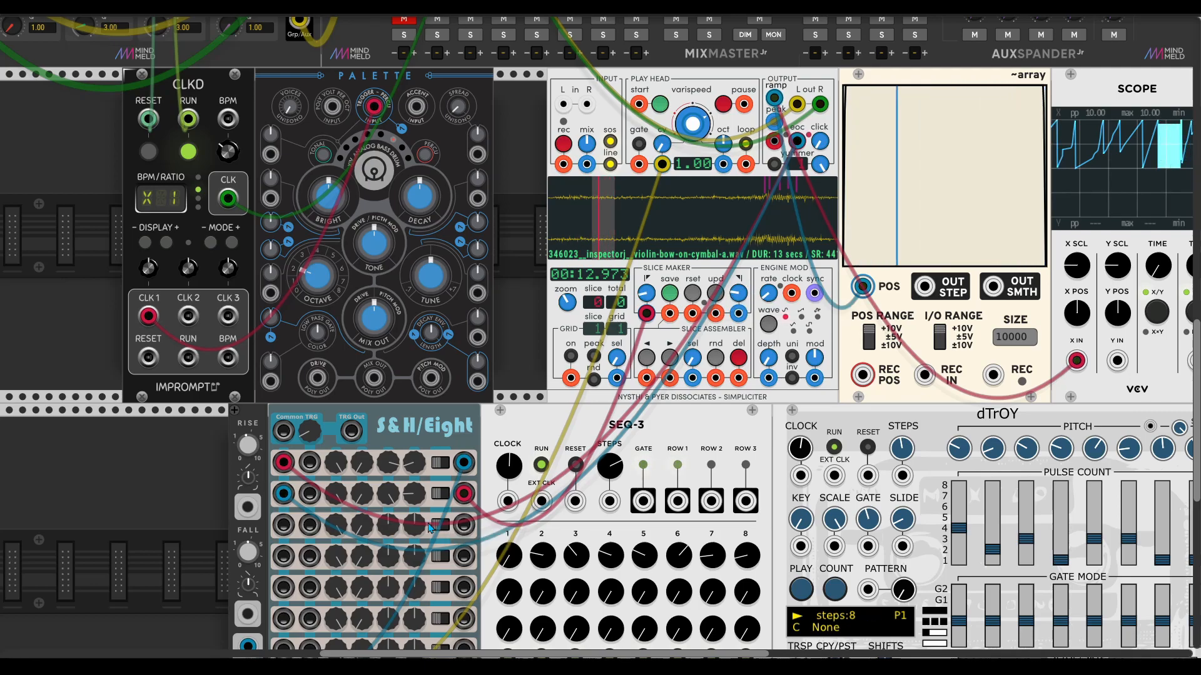
left_click_drag(417, 521, 417, 556)
left_click_drag(283, 525, 797, 141)
left_click_drag(464, 525, 738, 313)
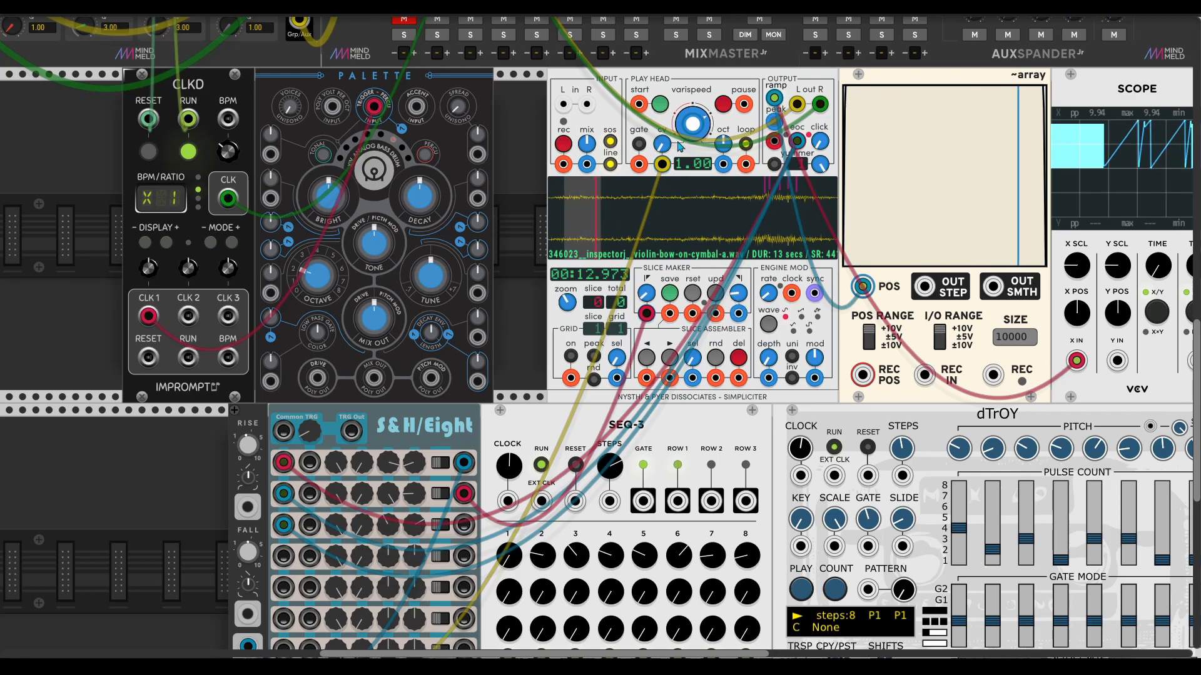
left_click_drag(666, 150, 673, 155)
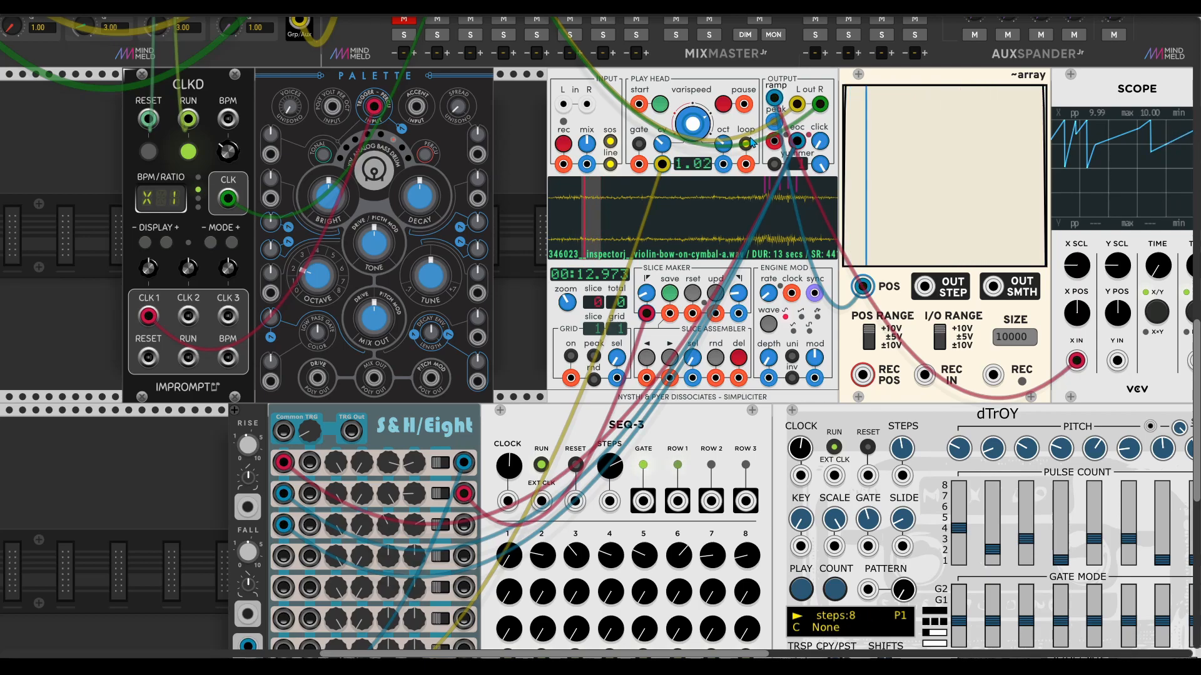
- Shift the array and scope modules away from the second Simpliciter and add a NYSTHI SimplerTapeControl expander directly beside it
scroll(663, 410, "down", 2)
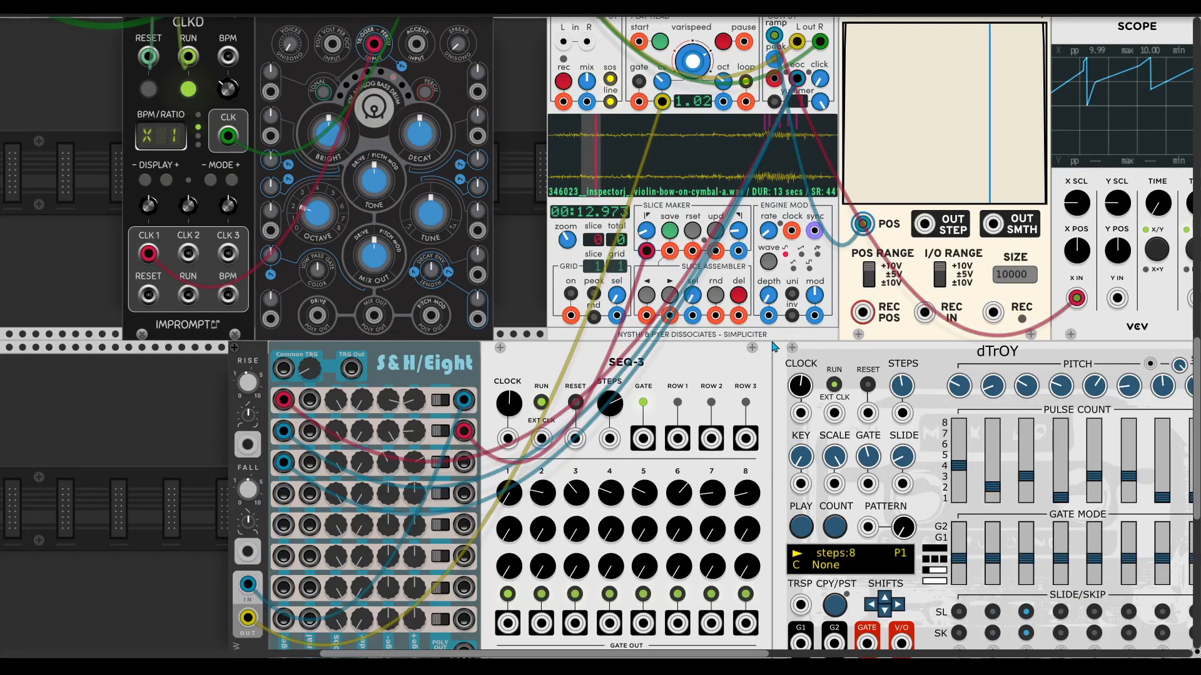
scroll(663, 410, "down", 4)
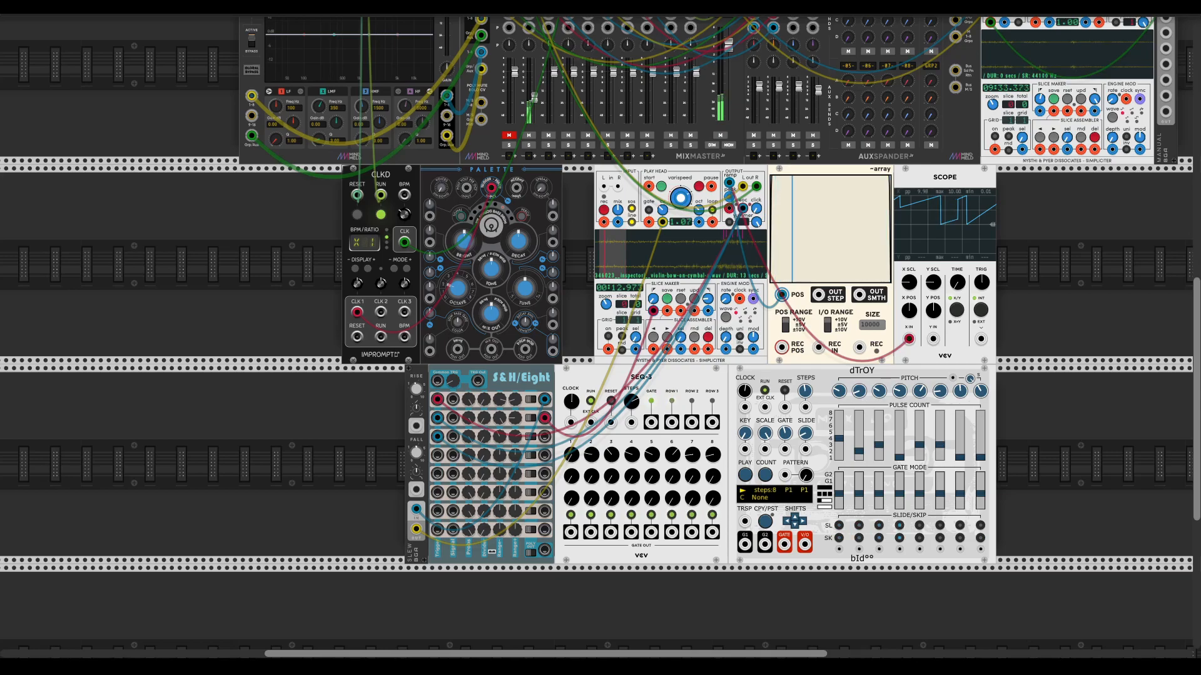
key("ctrl+equal")
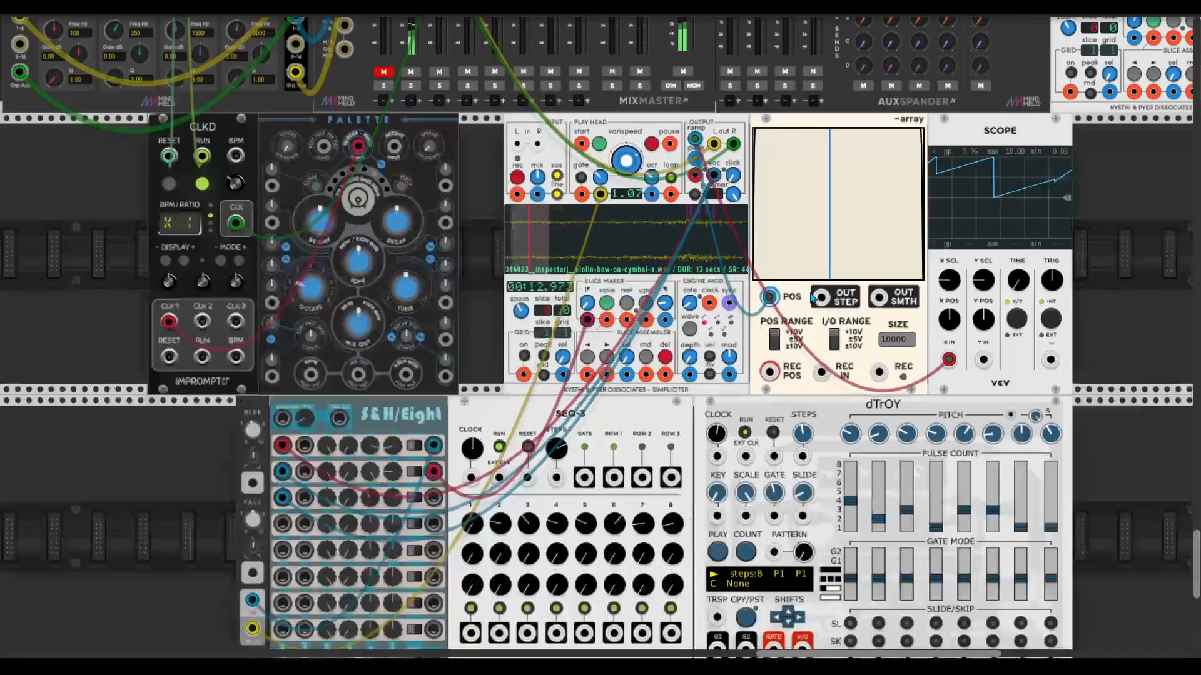
key("ctrl+minus")
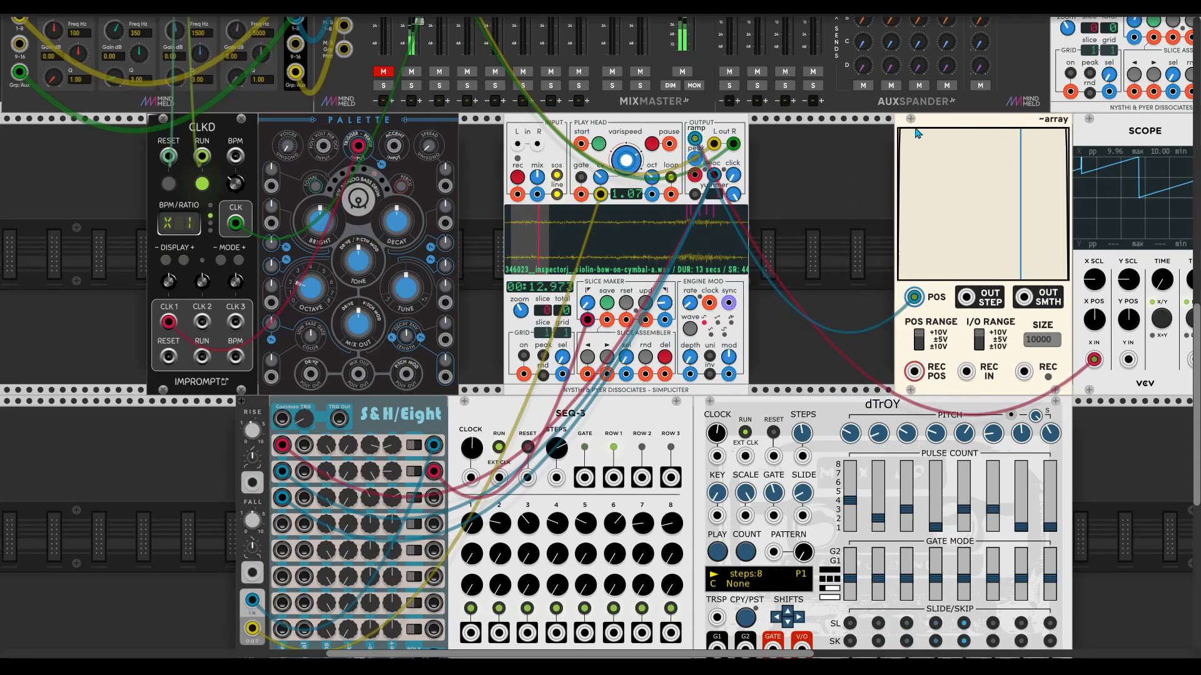
key("Return")
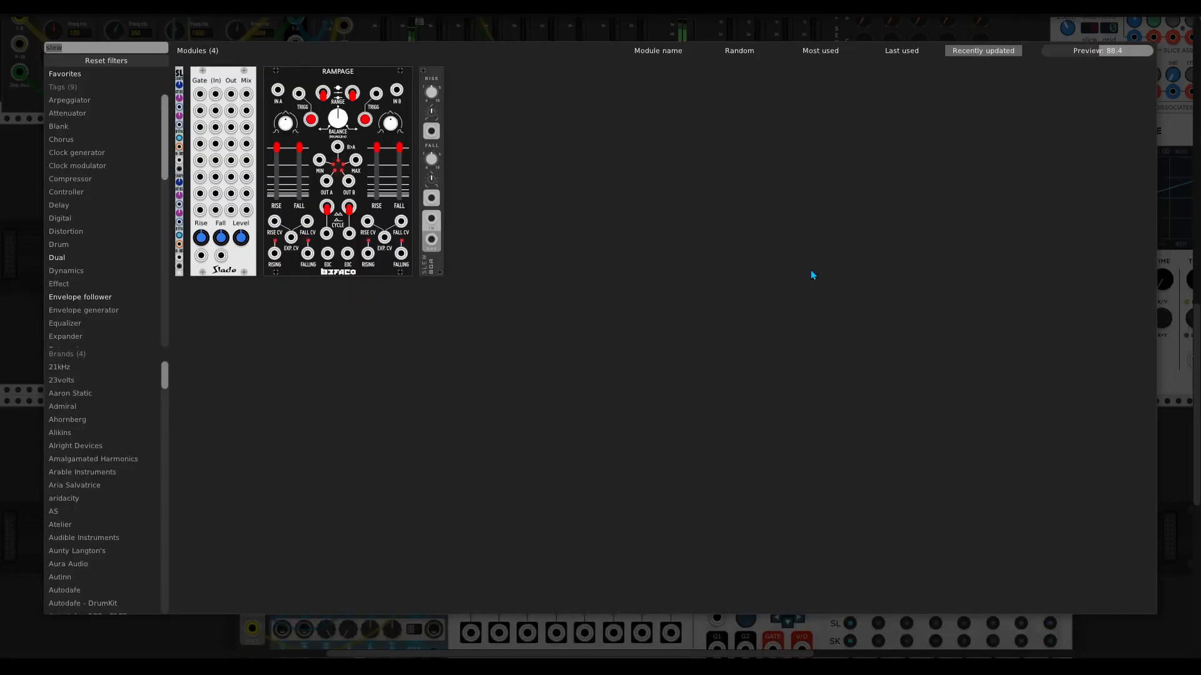
type("exp")
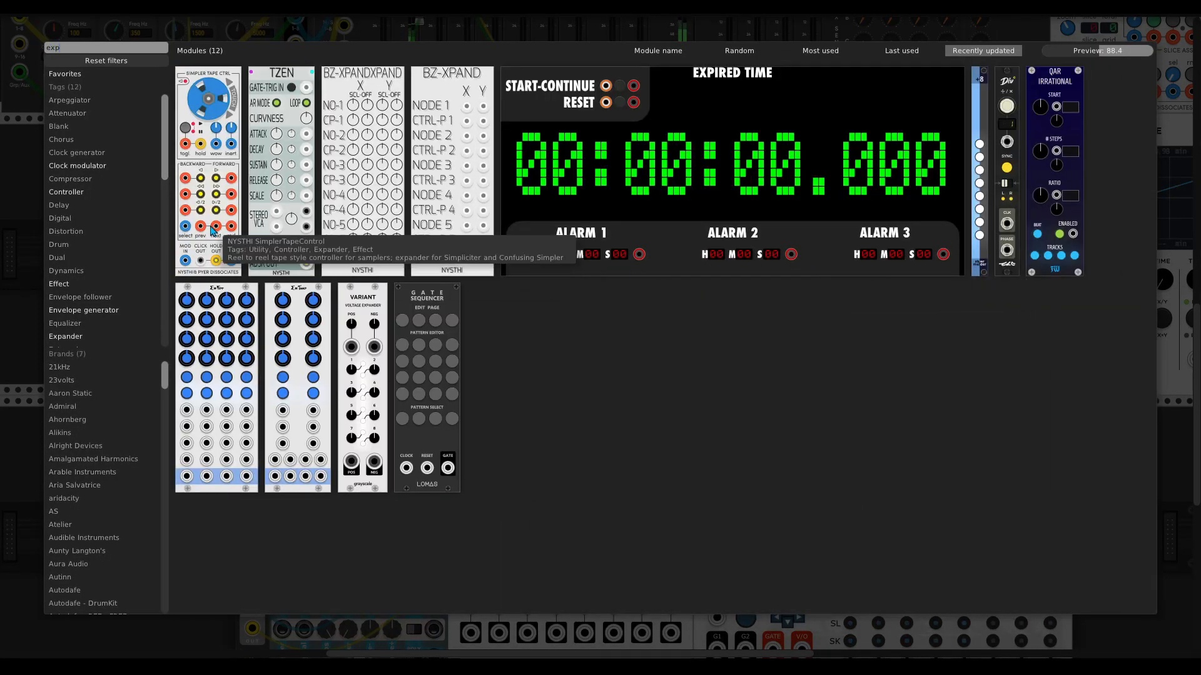
key("Escape")
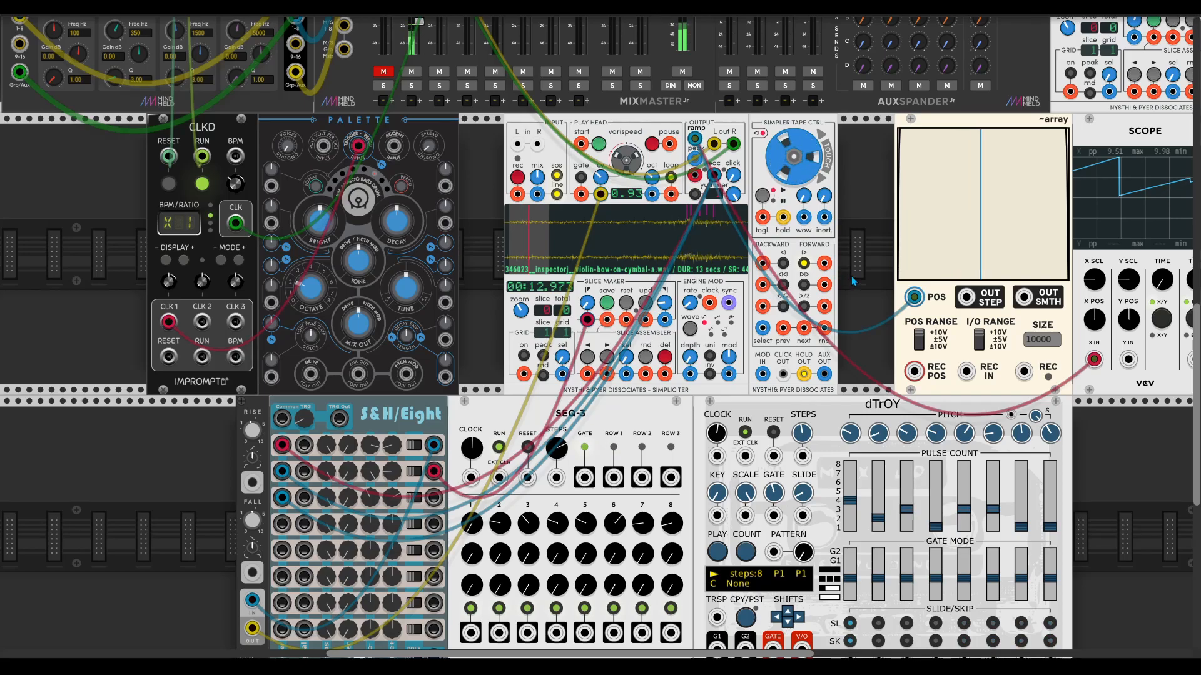
- Add an 8VERT beneath CLKD and patch the second Simpliciter's peak envelope output to its first input
right_click(661, 125)
left_click(154, 541)
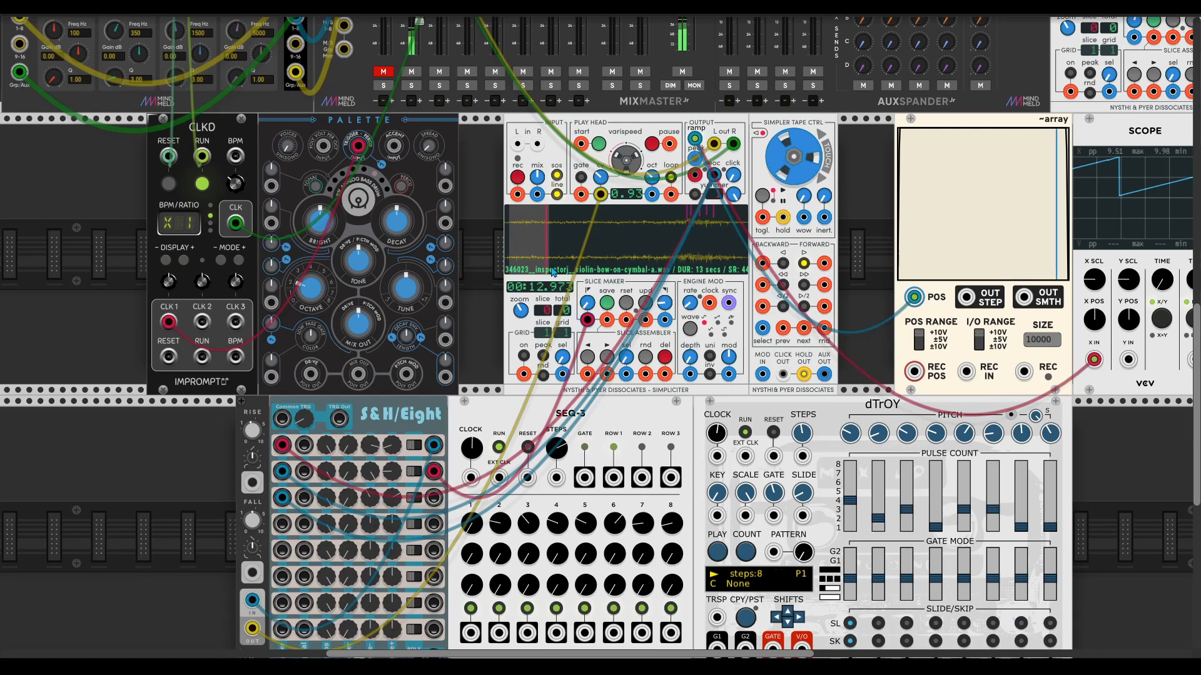
left_click_drag(694, 155, 697, 161)
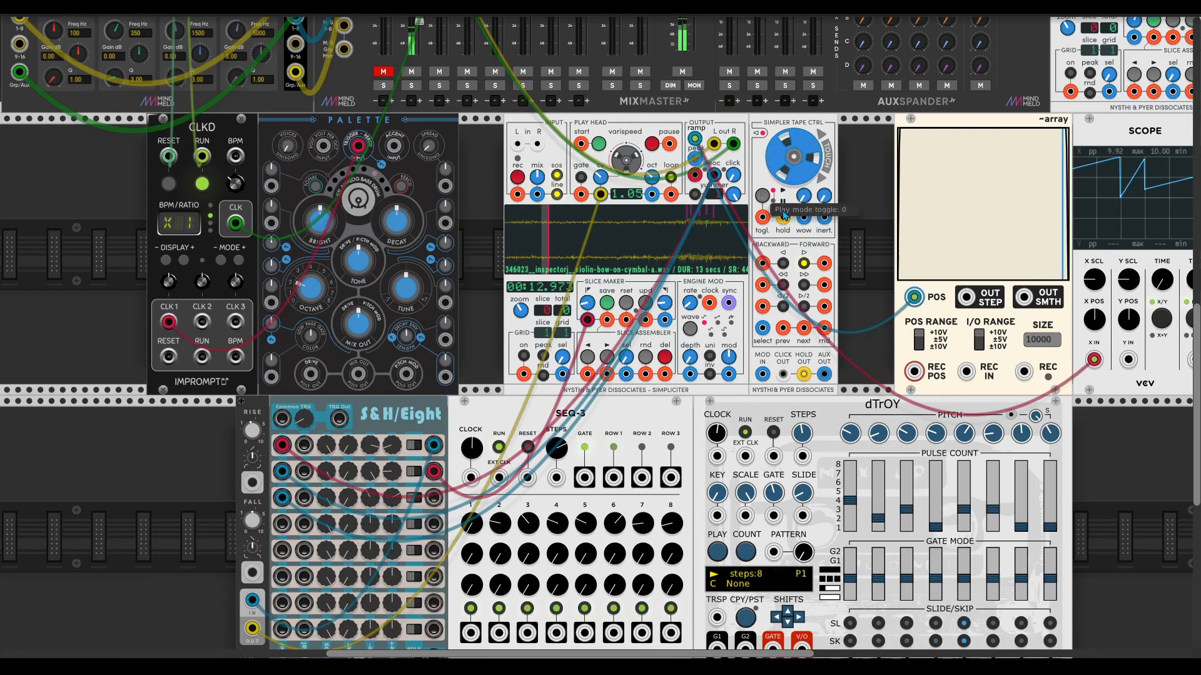
right_click(152, 493)
type("8vert")
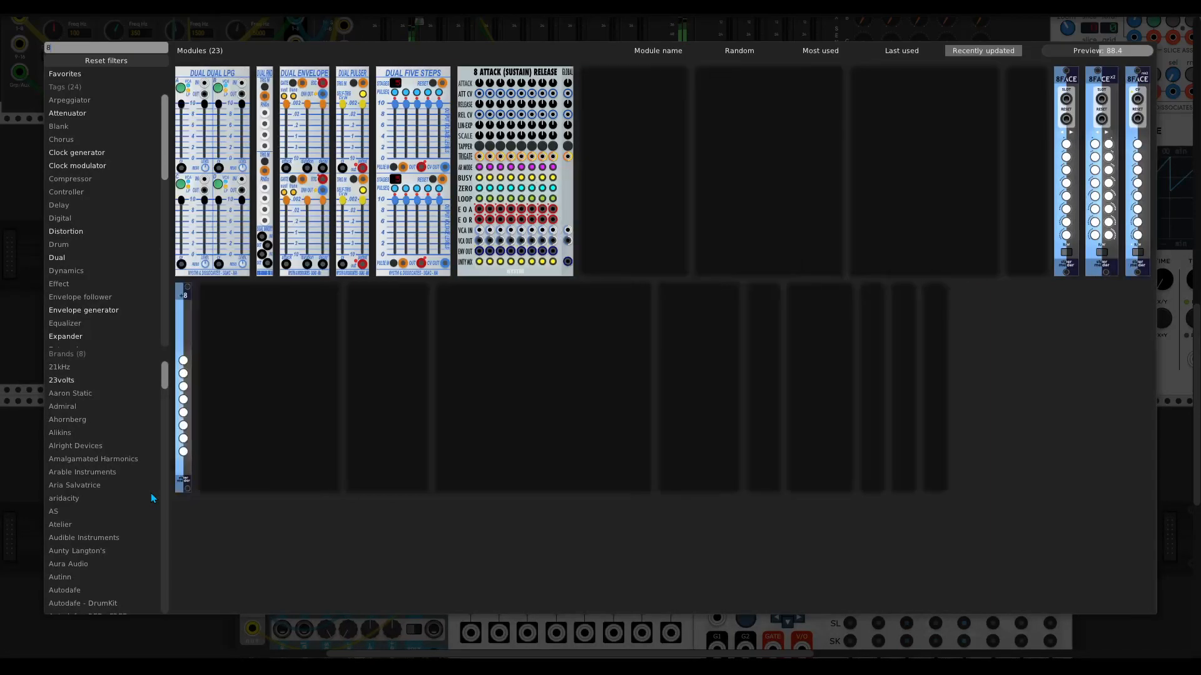
left_click_drag(198, 262, 246, 474)
left_click_drag(163, 442, 695, 159)
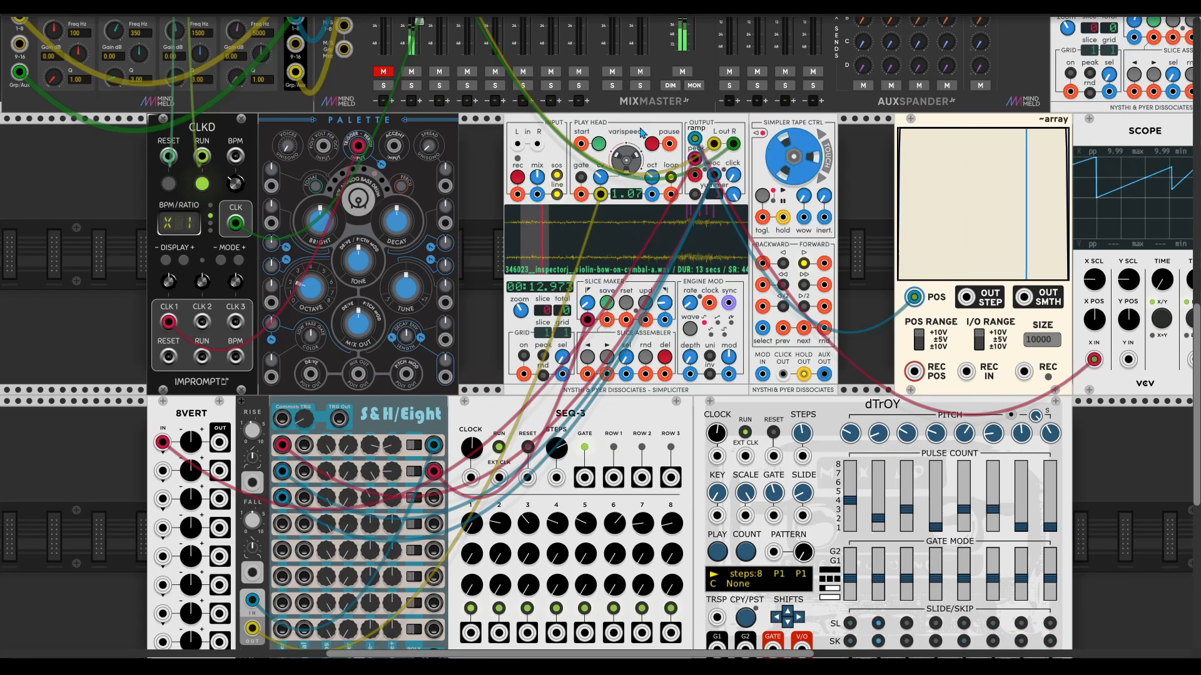
- Patch 8VERT's first output to the tape control's wow CV input and raise the first channel's gain
right_click(640, 129)
left_click(624, 169)
left_click_drag(220, 442, 804, 217)
left_click_drag(192, 444, 192, 361)
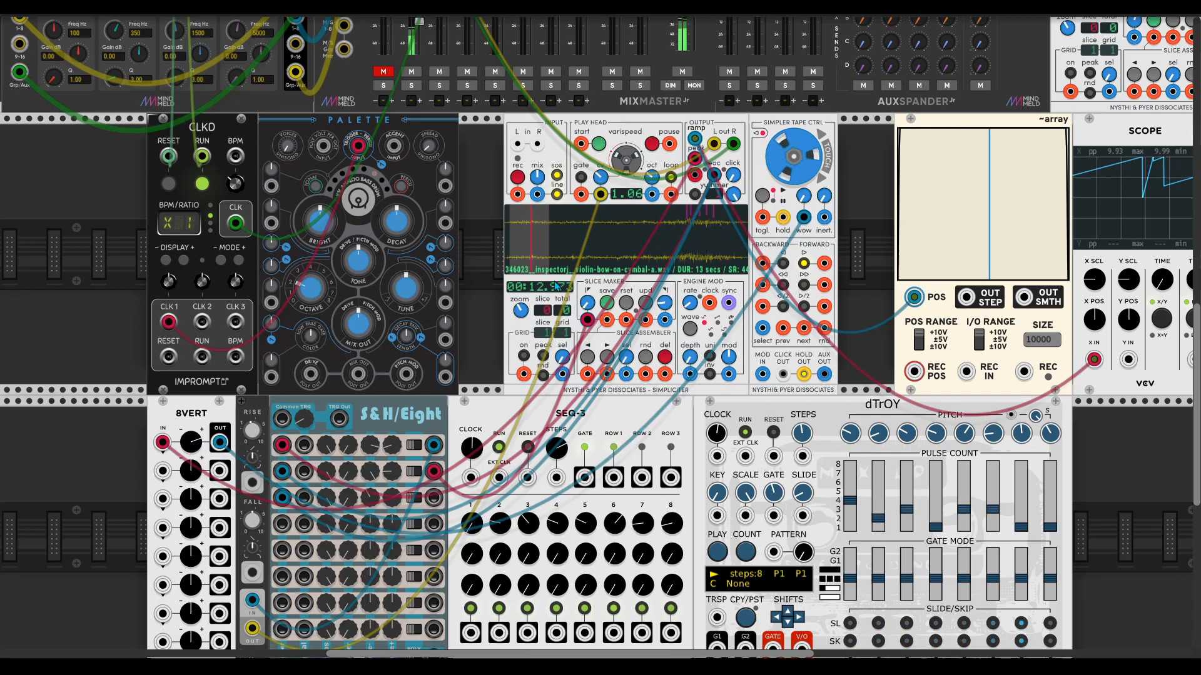
- Set the second Simpliciter's PEAK EnvFollow CV multiplier to 83 and lower the tape control's wow amount
right_click(615, 202)
left_click(610, 213)
right_click(611, 225)
left_click_drag(683, 142, 813, 133)
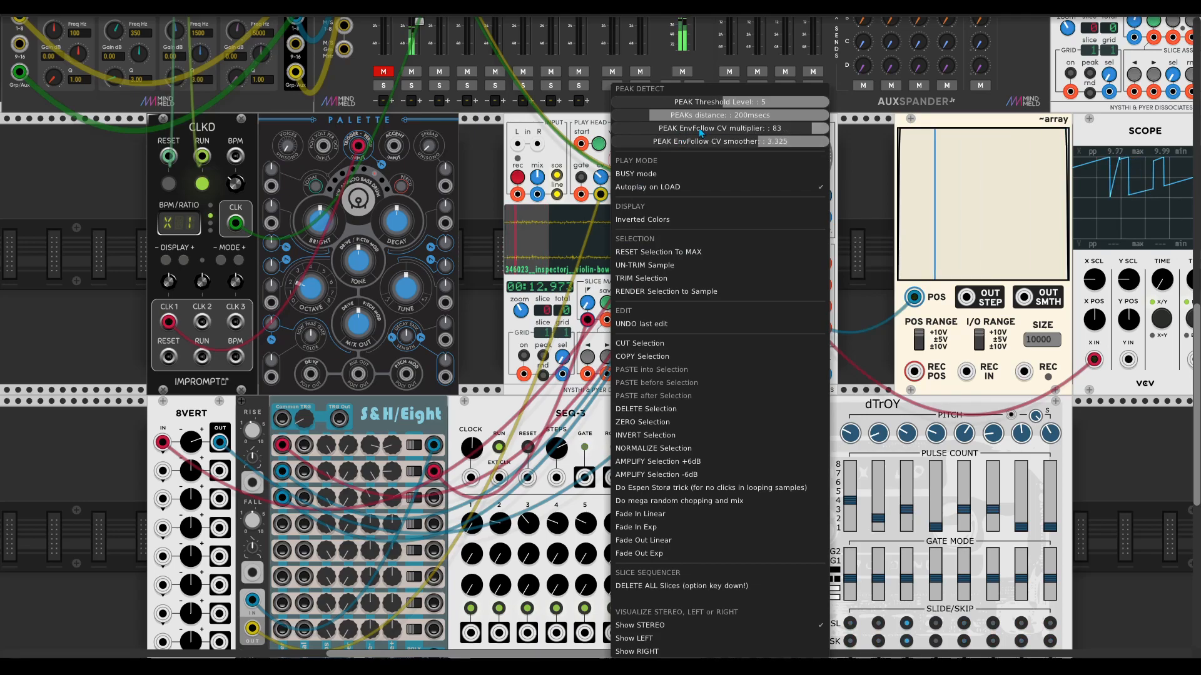
left_click(862, 153)
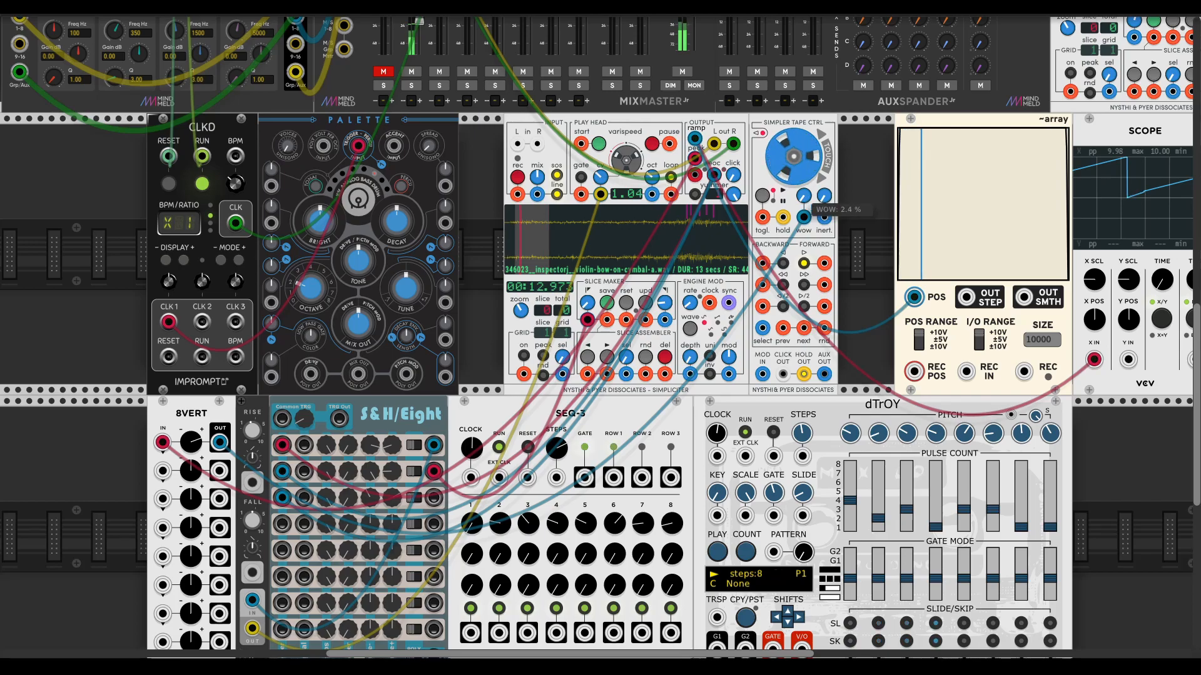
left_click_drag(803, 196, 804, 223)
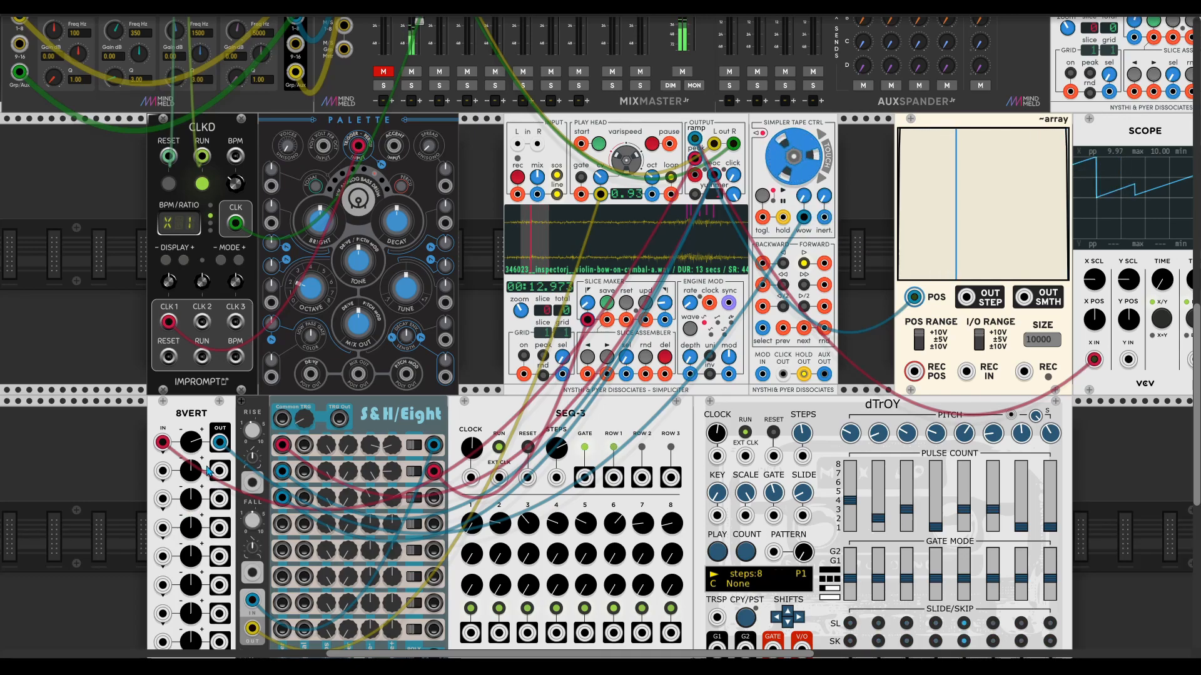
- Patch the peak envelope output through 8VERT's second channel to the tape control's inertia CV input and raise that channel's gain slightly
left_click_drag(164, 470, 695, 160)
left_click_drag(219, 471, 823, 218)
left_click_drag(191, 470, 191, 457)
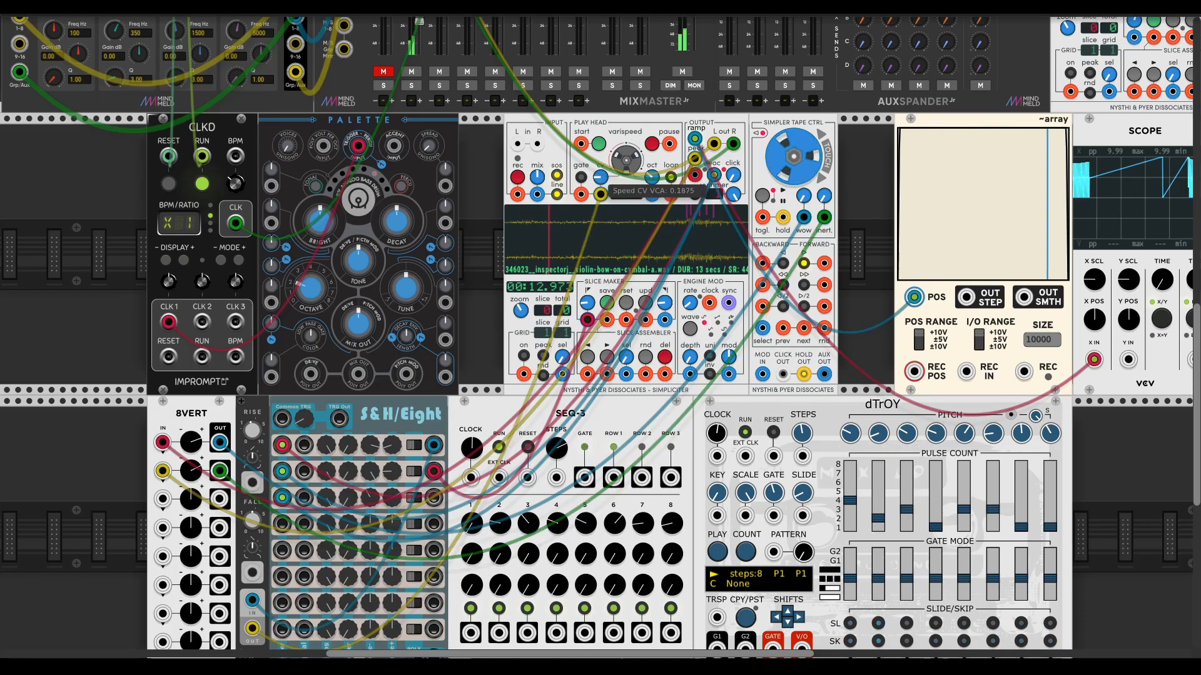
- Enable START and LENGTH mode on the second Simpliciter and set its end slice jog to about 0.06
left_click_drag(664, 302, 664, 300)
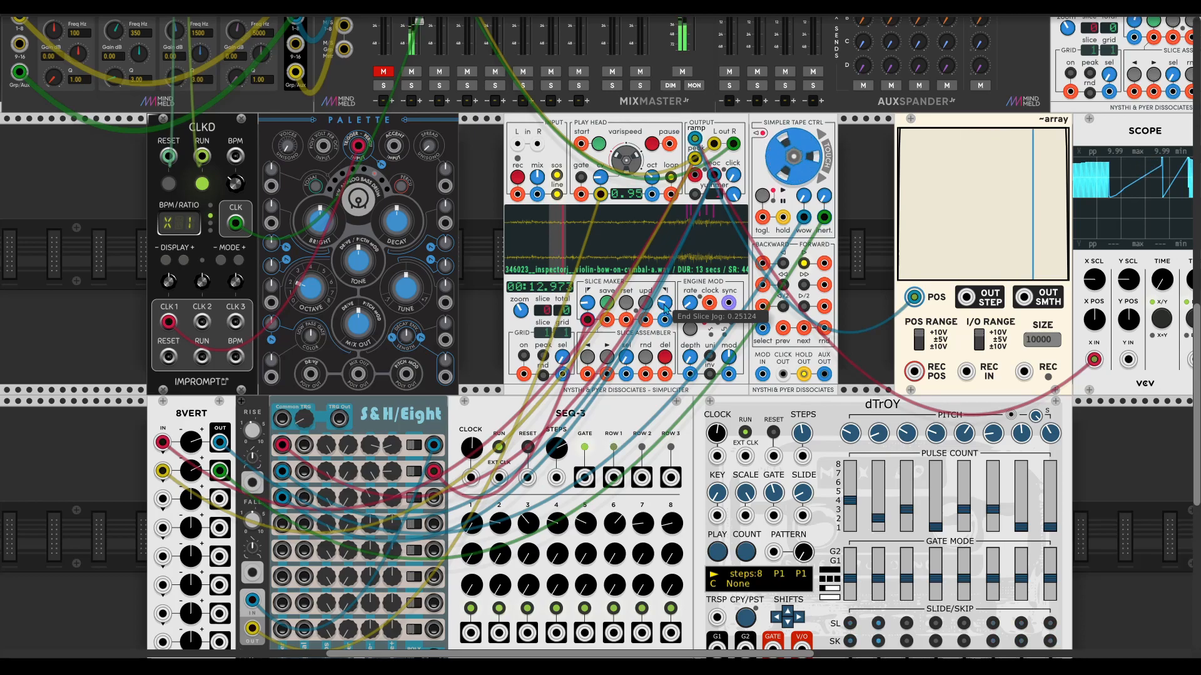
left_click_drag(665, 305, 665, 300)
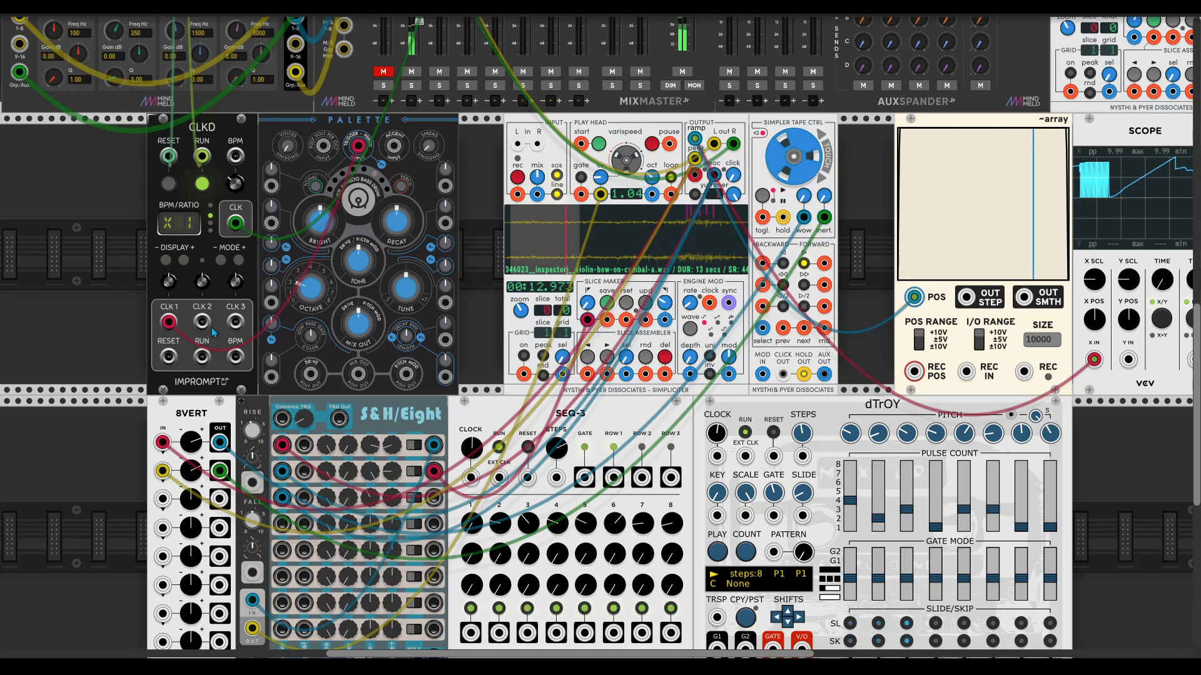
right_click(596, 125)
left_click(640, 281)
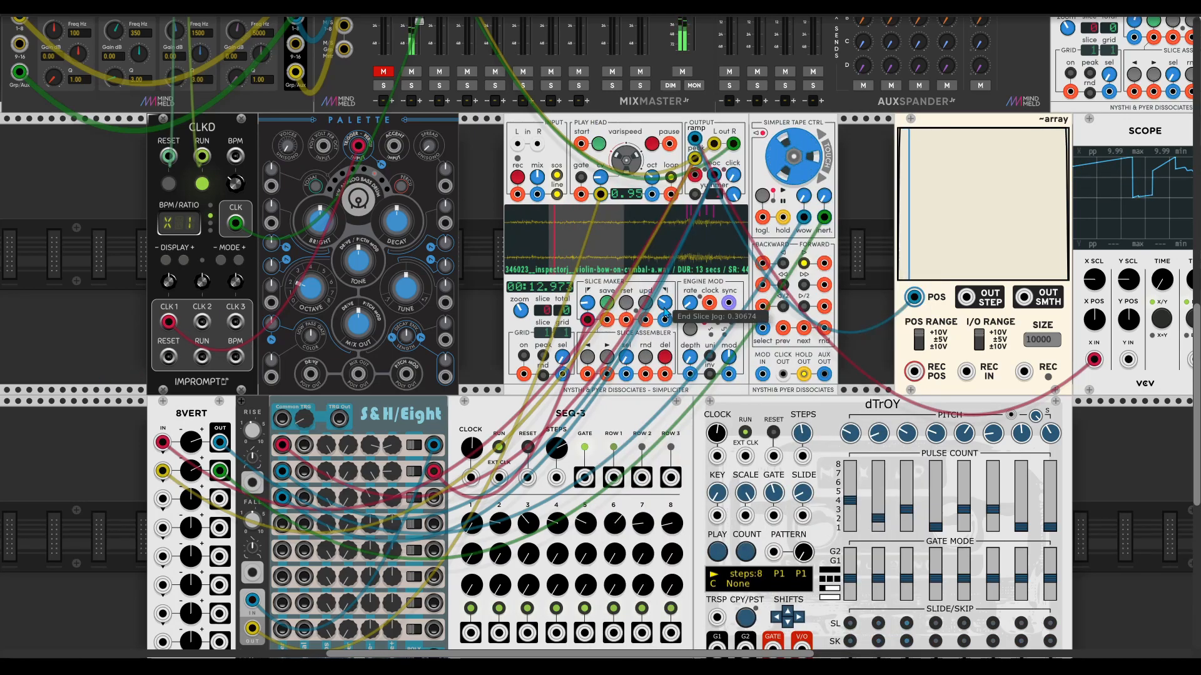
left_click_drag(665, 320, 664, 324)
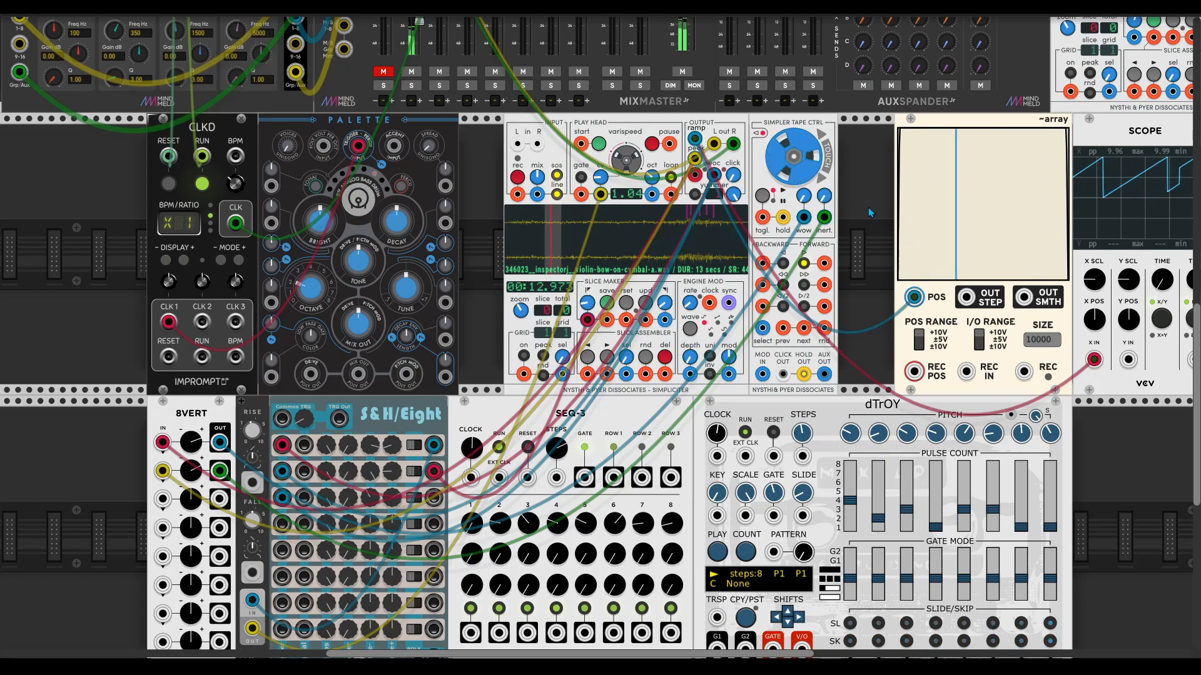
- Check the START and LENGTH mode setting, readjust the end slice jog, and patch S&H/Eight's third output to its CV input
right_click(628, 125)
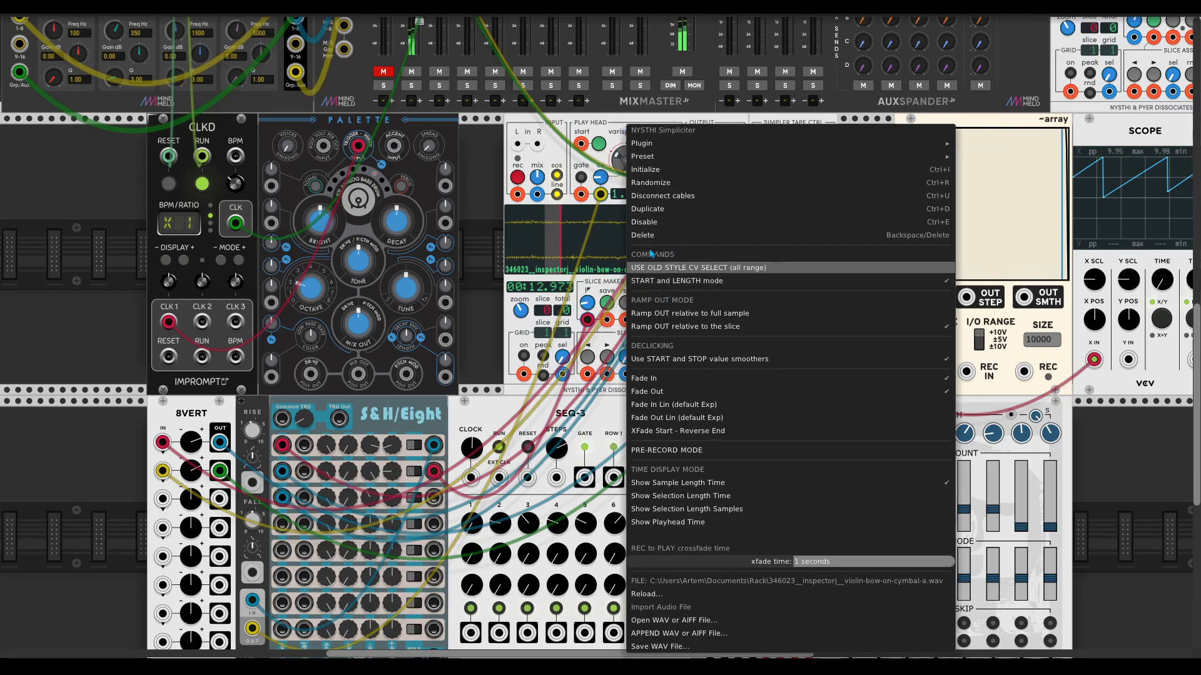
left_click(598, 125)
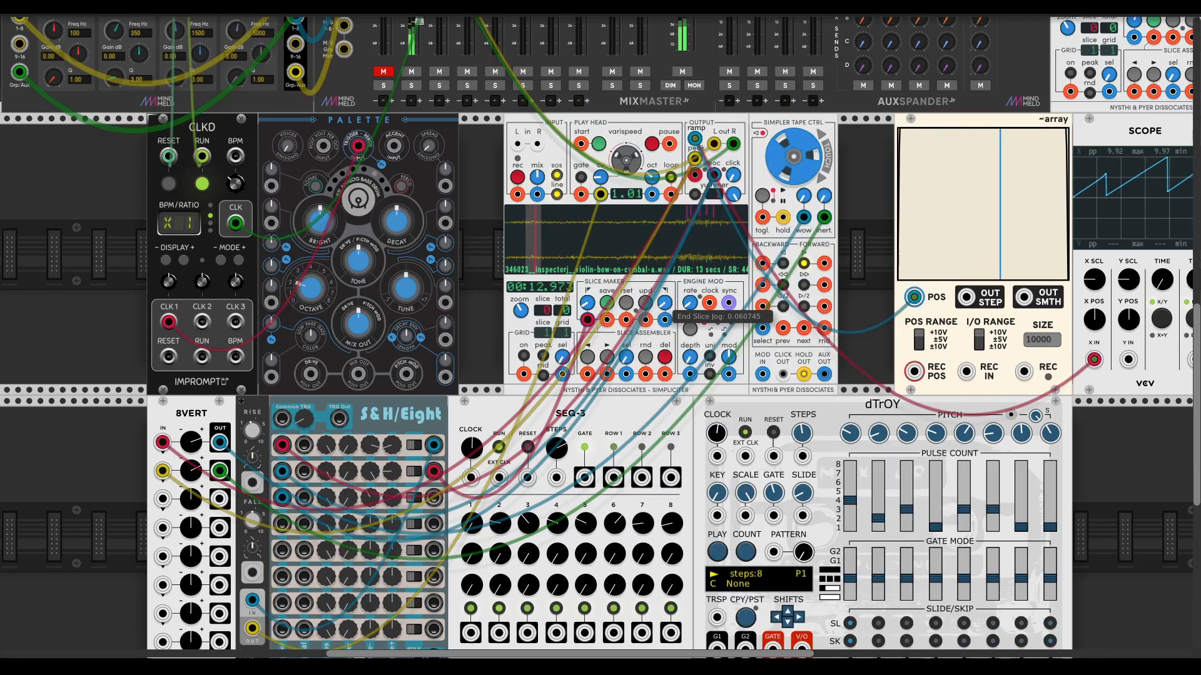
left_click_drag(664, 303, 664, 291)
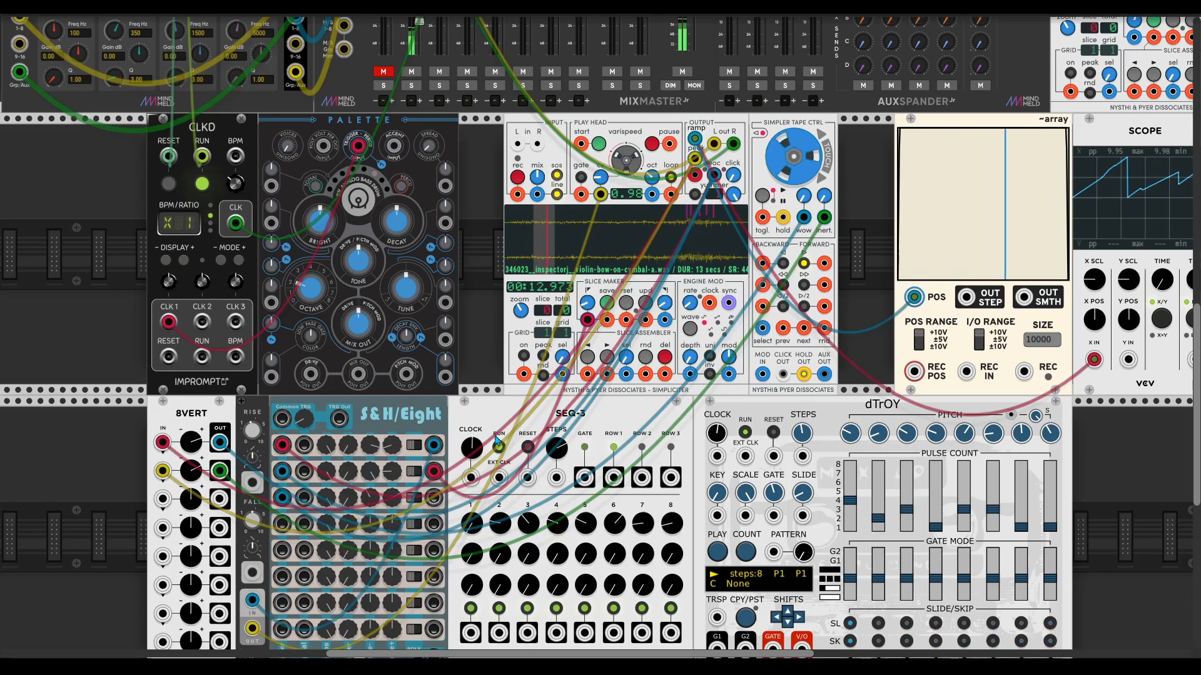
left_click_drag(435, 500, 664, 320)
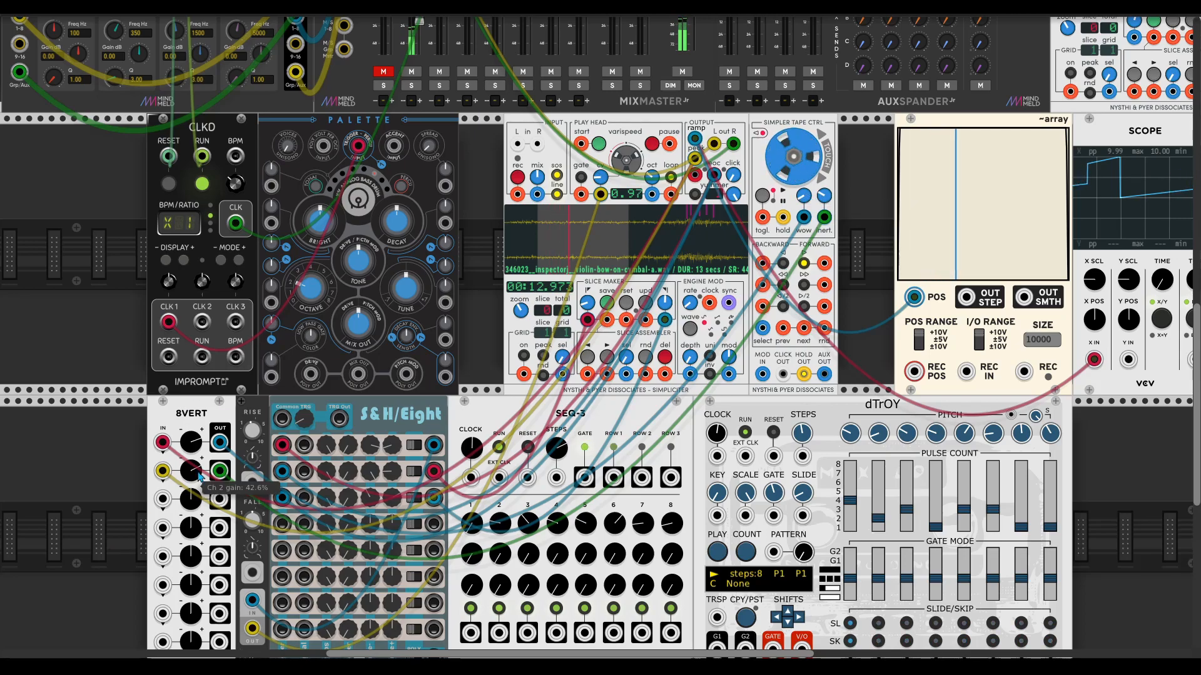
- Add an LFO-1 beside CLKD with its frequency at about 0.1 Hz and move it away from CLKD to leave a gap
left_click_drag(465, 315, 546, 388)
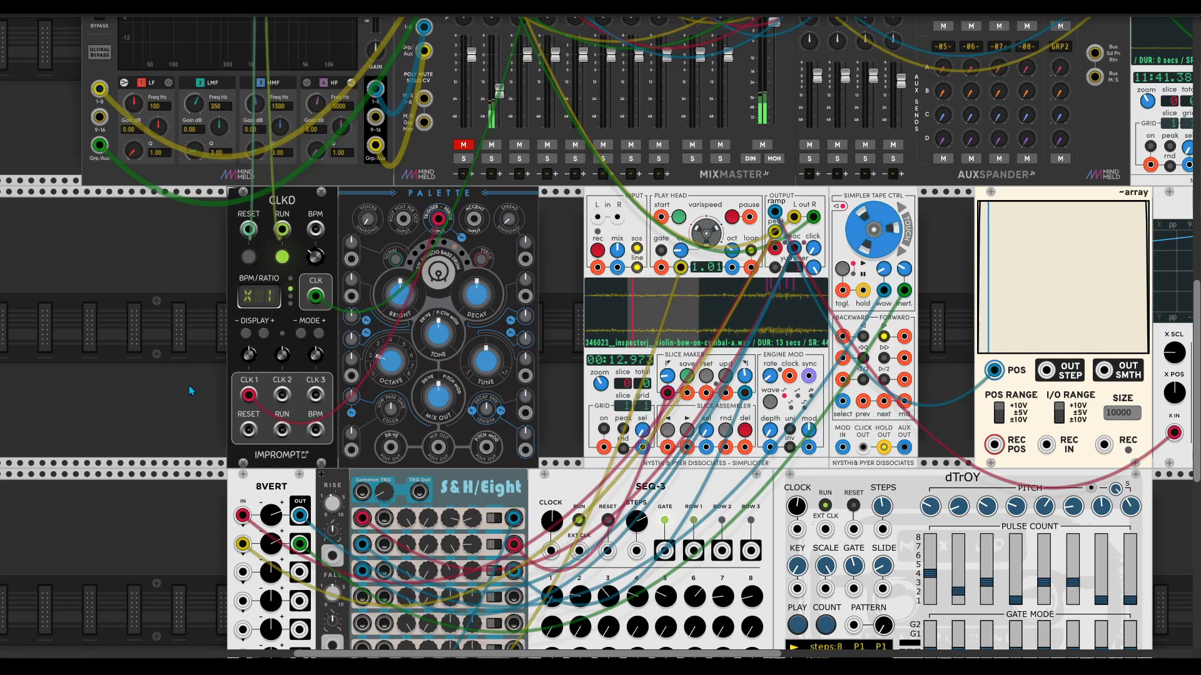
scroll(194, 386, "left", 3)
scroll(193, 386, "down", 1)
scroll(198, 386, "down", 1)
scroll(197, 386, "left", 1)
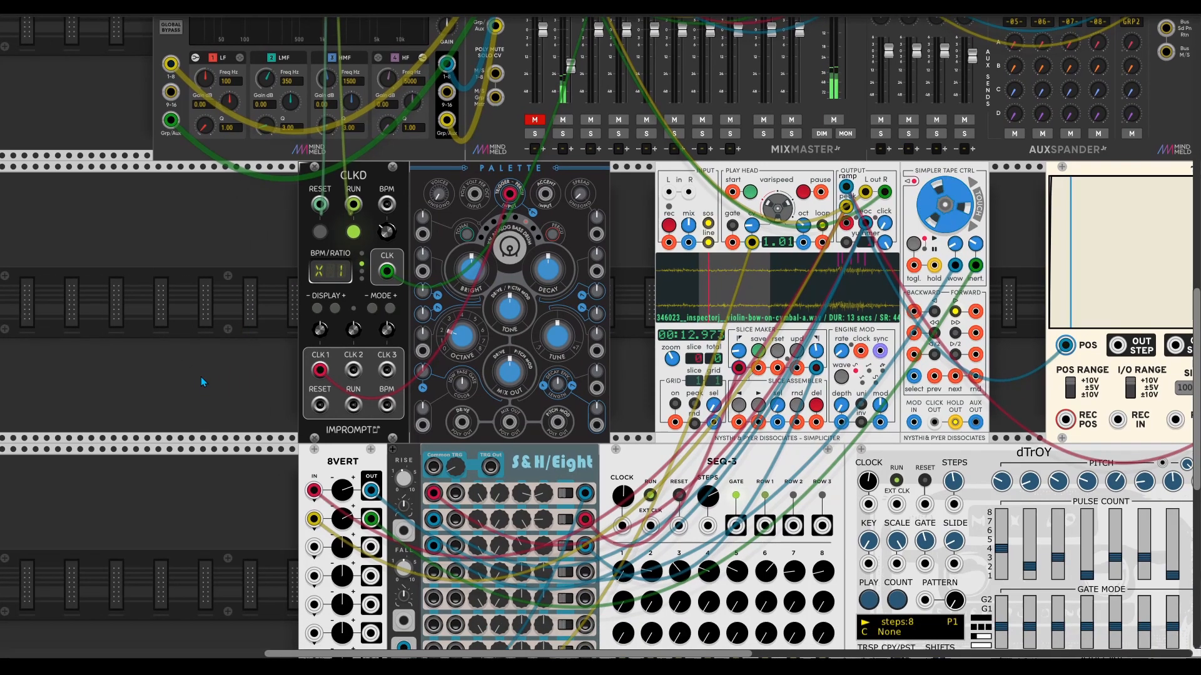
right_click(221, 321)
type("8v")
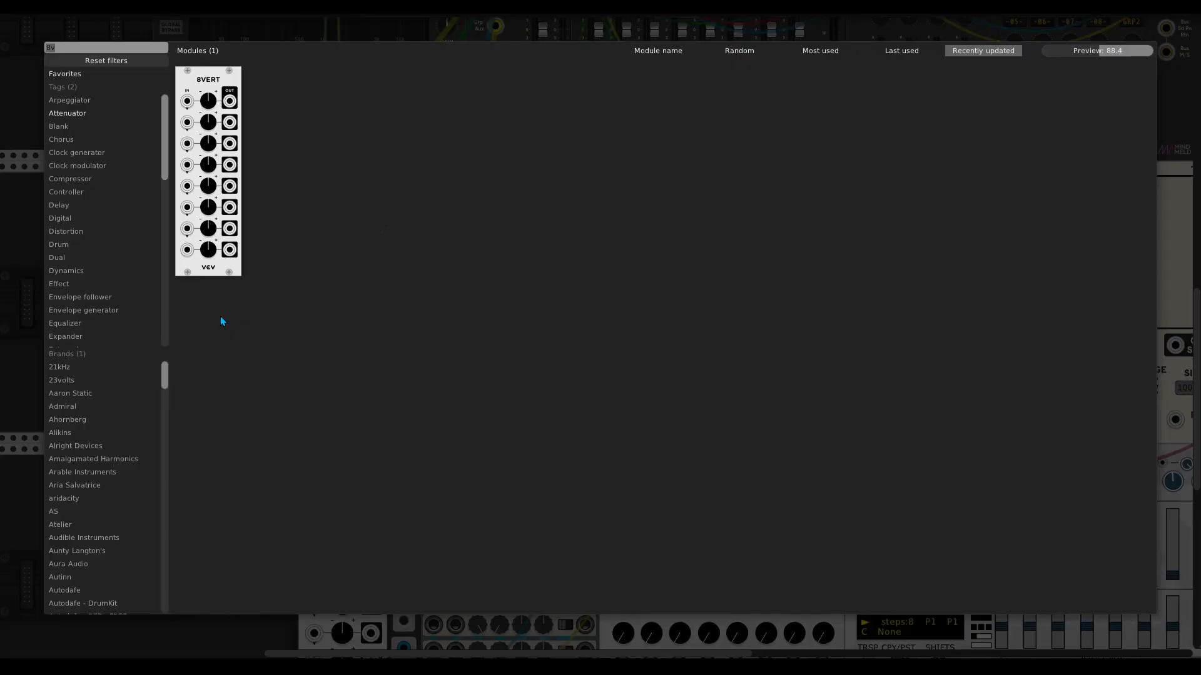
key("BackSpace")
key("BackSpace")
type("lfo-")
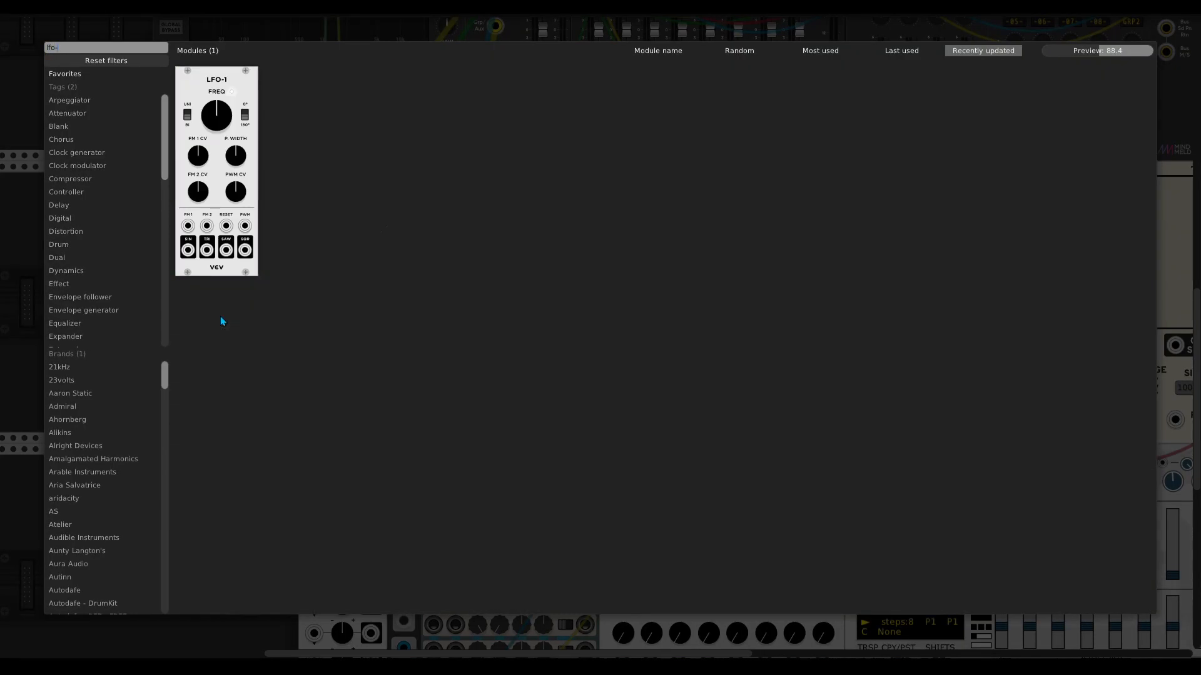
left_click(210, 258)
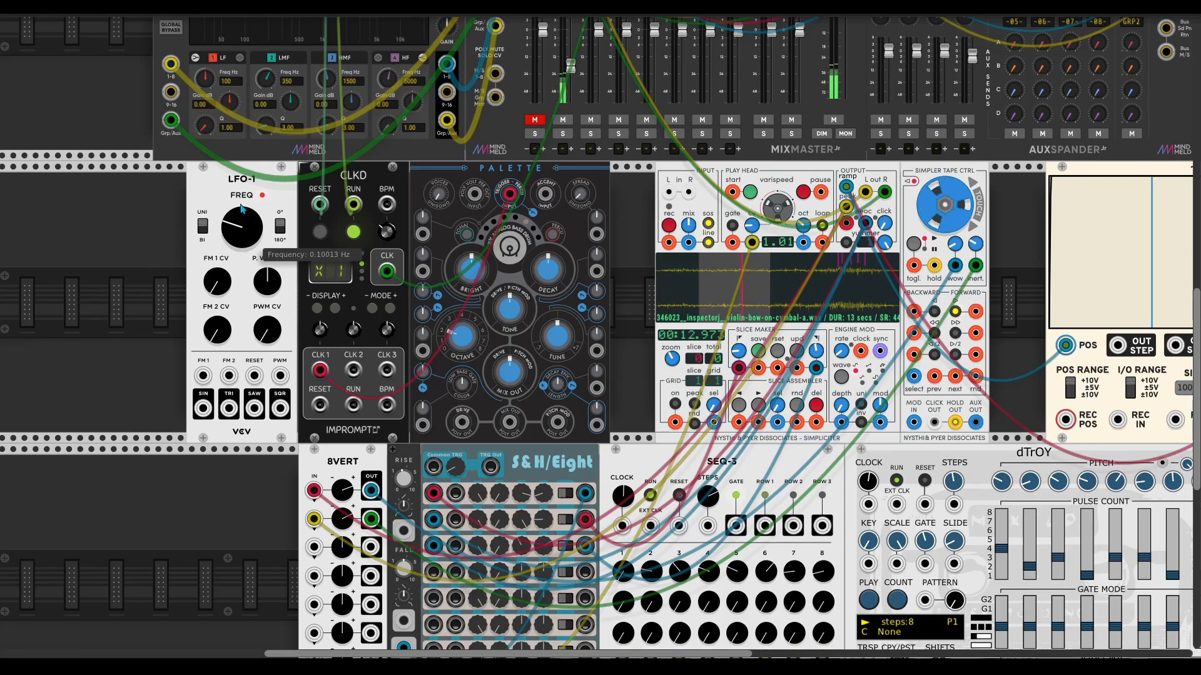
left_click_drag(249, 185, 183, 183)
- Add the narrow Slew module between LFO-1 and CLKD and patch LFO-1's square output to its input
right_click(248, 271)
type("slew")
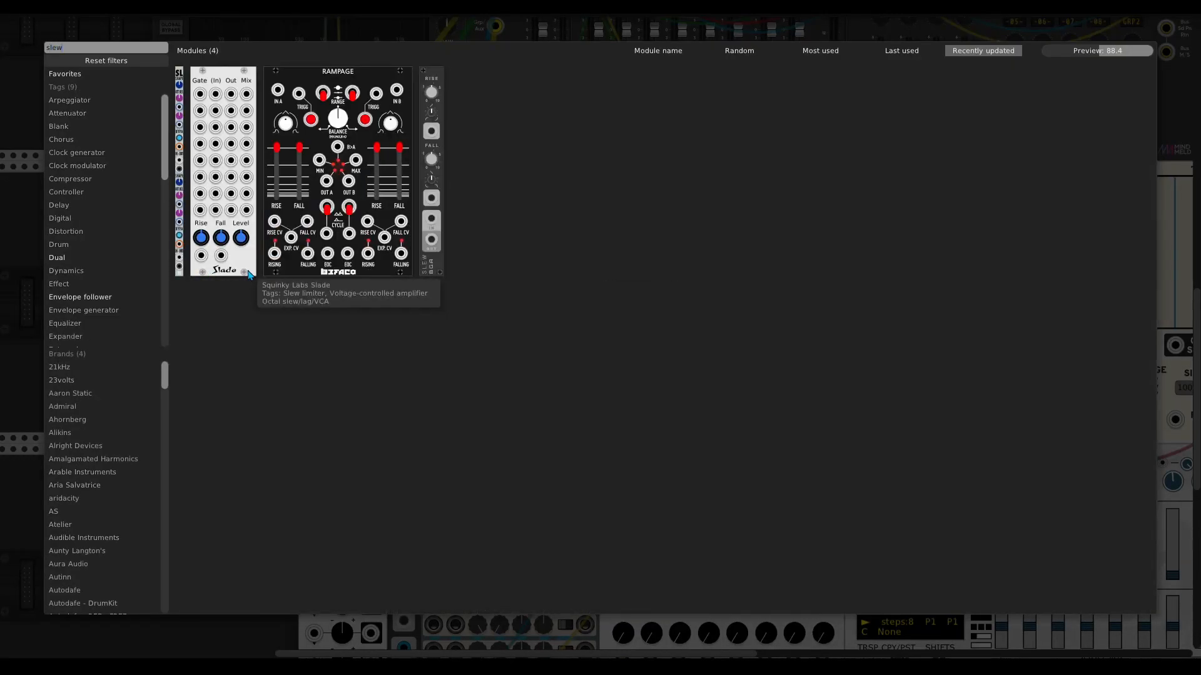
left_click(432, 163)
left_click_drag(212, 408, 247, 366)
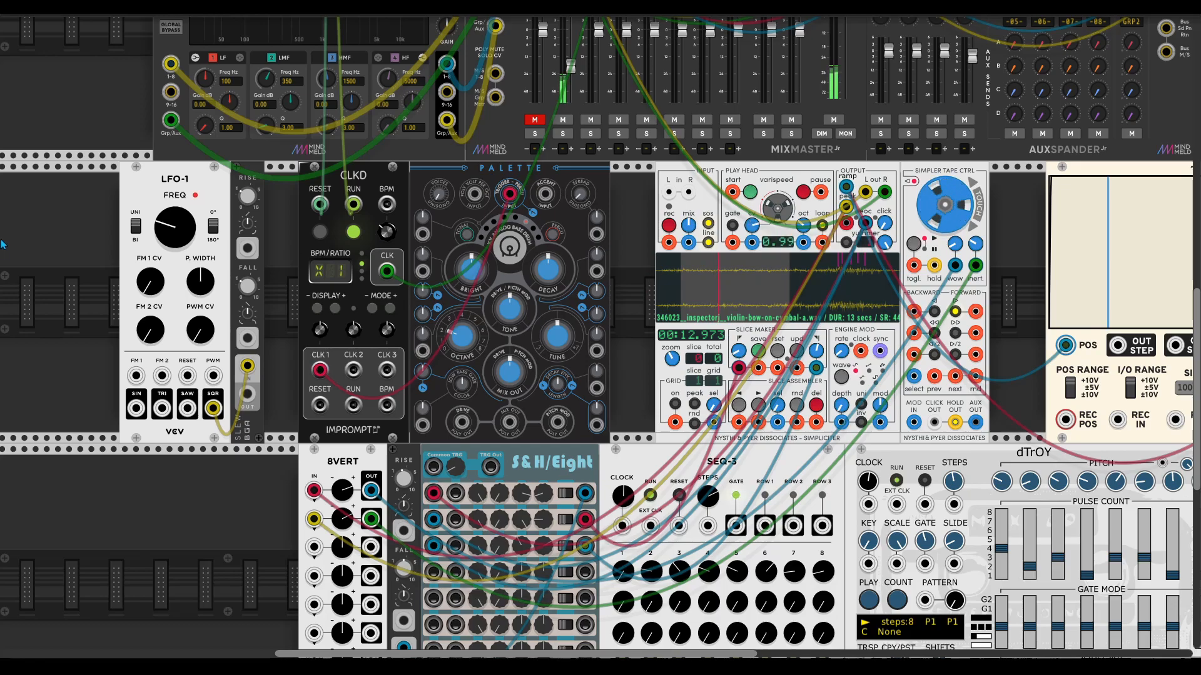
- Adjust LFO-1's frequency and patch the new Slew module's output to the second Simpliciter's speed CV input
left_click_drag(183, 235, 183, 230)
left_click_drag(248, 395, 752, 243)
mouse_move(751, 232)
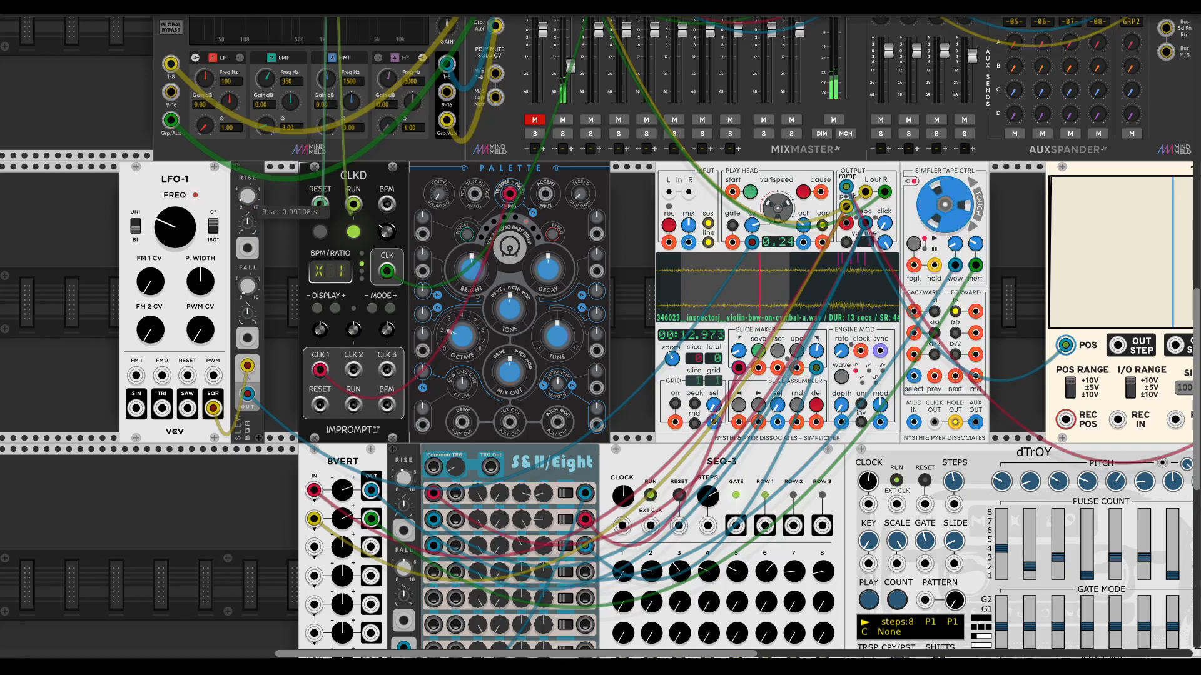
- Raise LFO-1's frequency and reduce the second Simpliciter's speed CV VCA to about 0.47
mouse_move(250, 312)
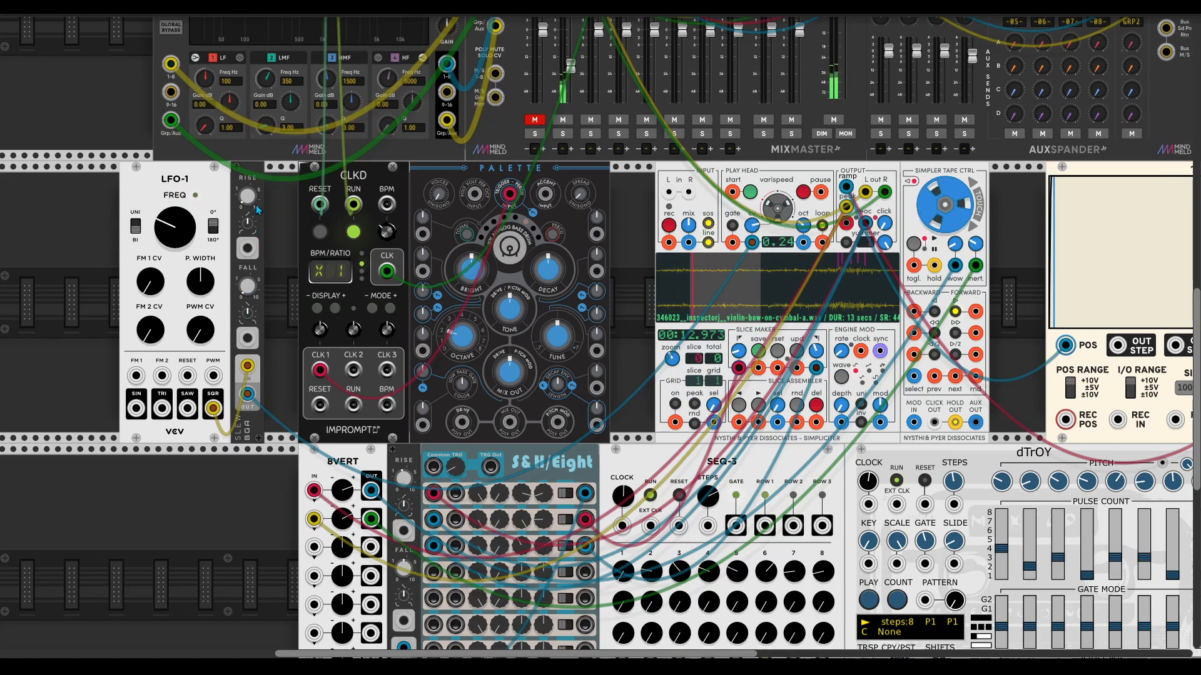
mouse_move(175, 243)
left_click_drag(175, 242, 175, 235)
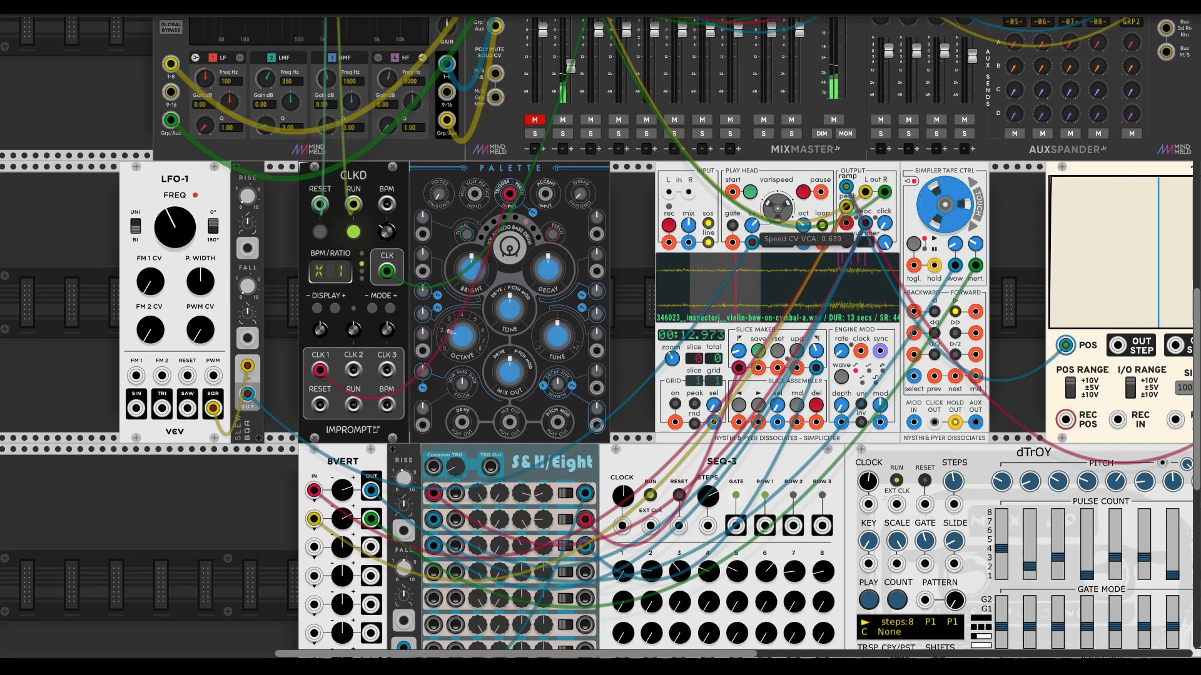
left_click_drag(751, 225, 752, 346)
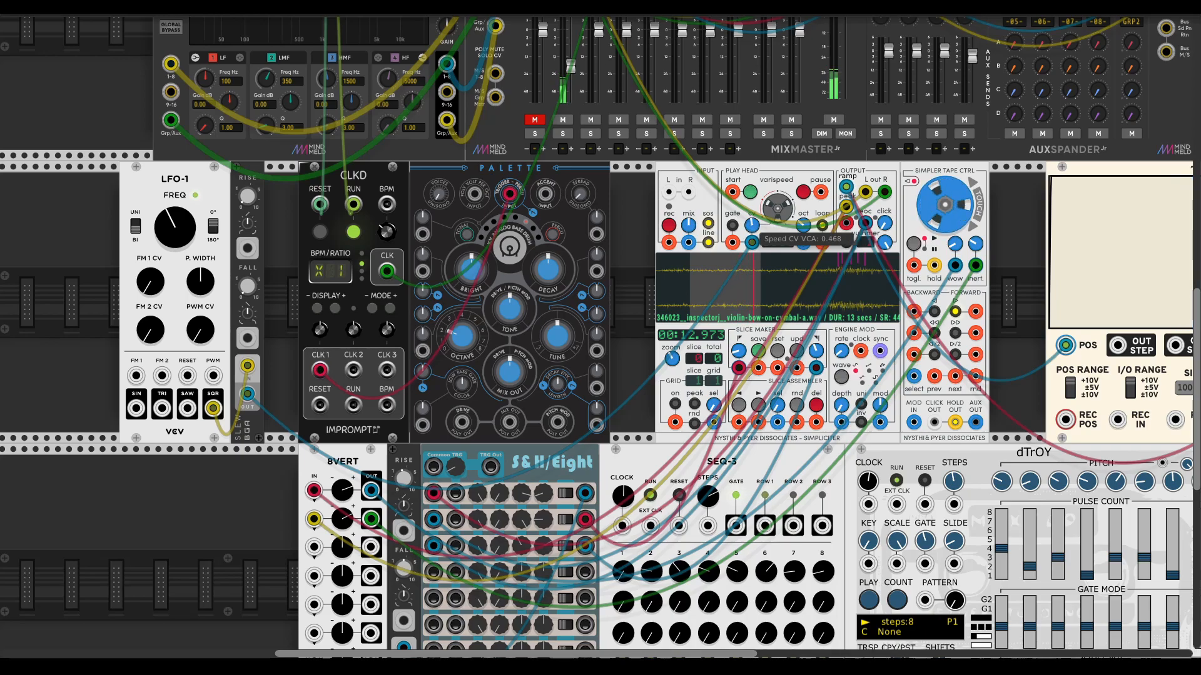
- Lower LFO-1's frequency and readjust the second Simpliciter's octave and its speed CV VCA, the latter to about 0.22
left_click_drag(752, 226, 804, 274)
mouse_move(804, 230)
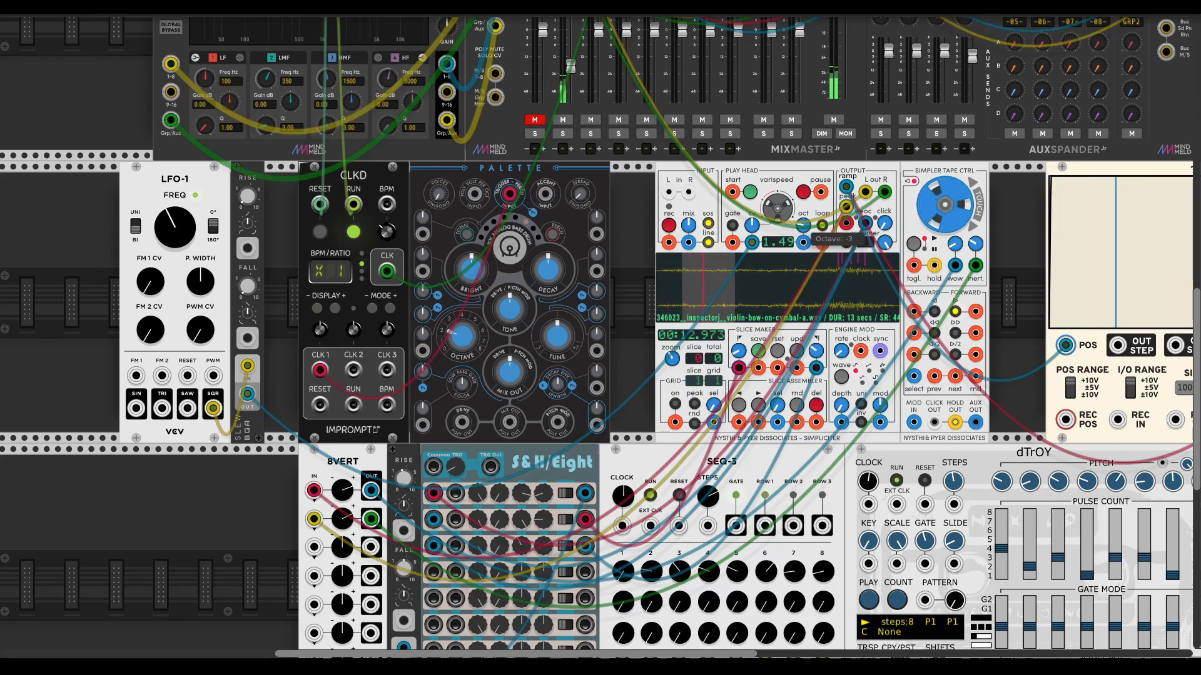
left_click_drag(175, 227, 175, 261)
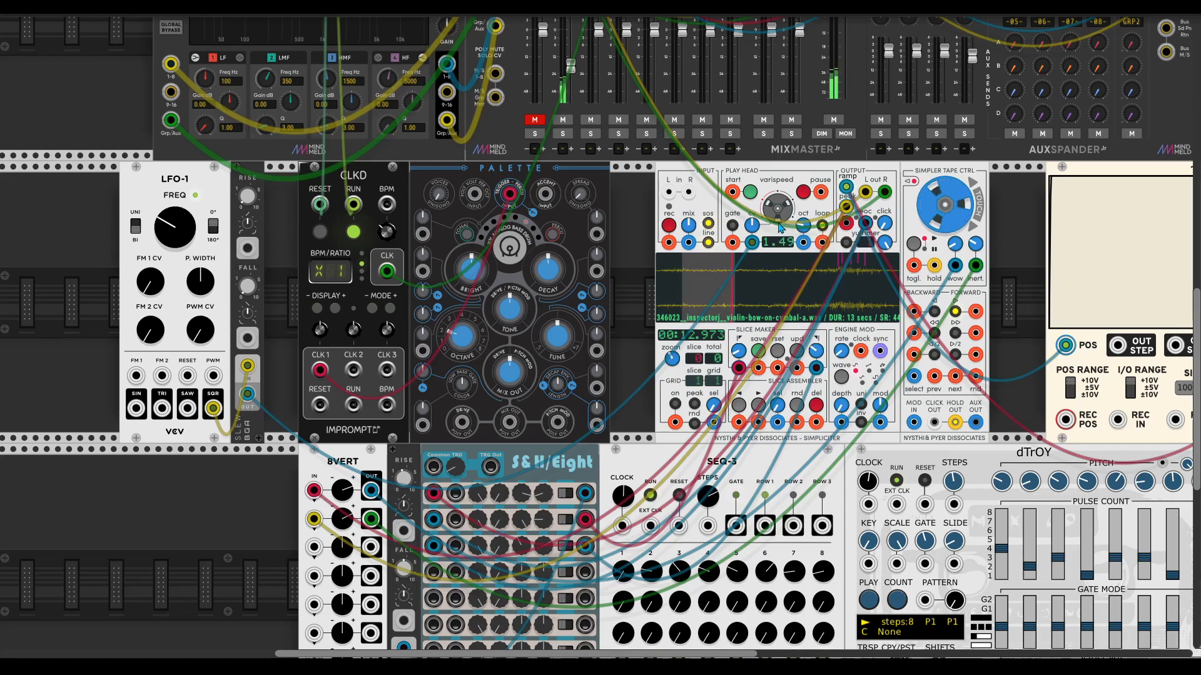
left_click_drag(803, 225, 752, 216)
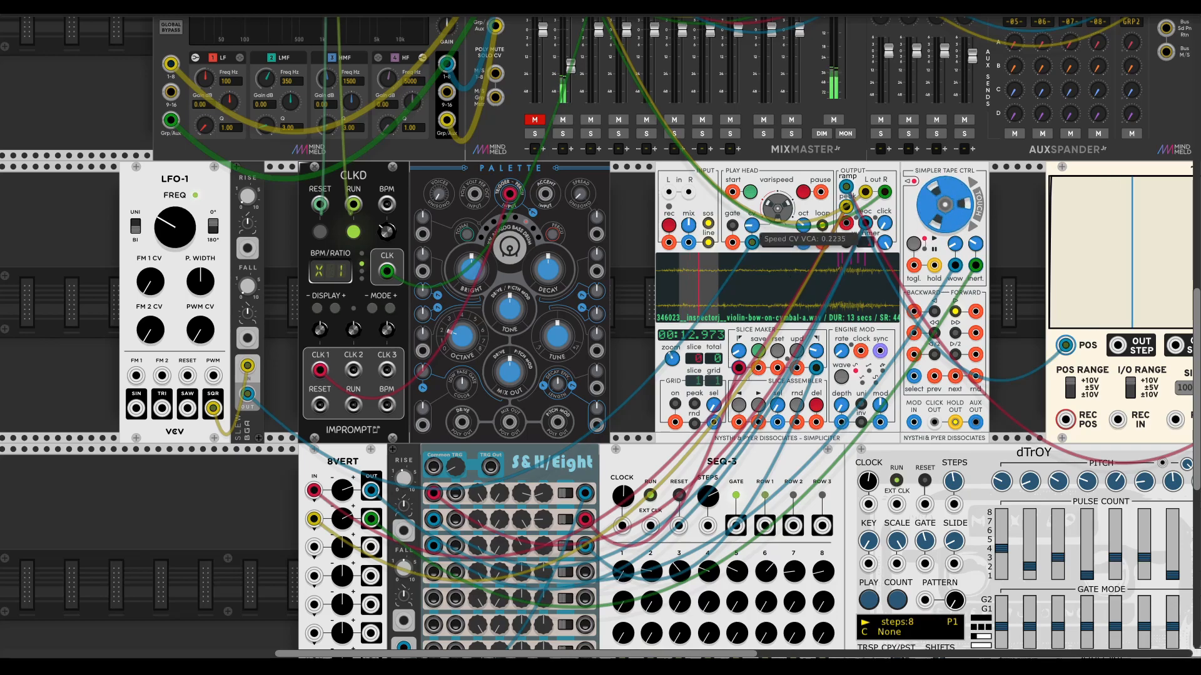
- Move Simpler Tape Ctrl away from the second Simpliciter, slow down LFO-1 and readjust the Simpliciter's speed from its default
left_click_drag(932, 171, 987, 171)
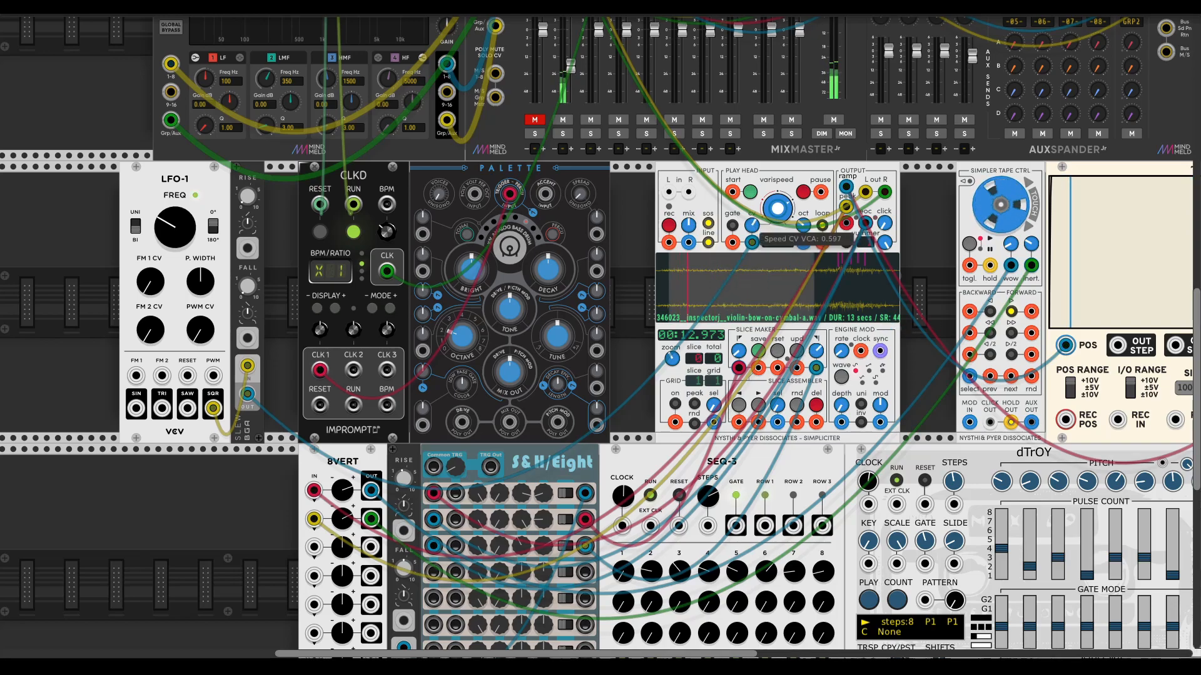
left_click_drag(182, 232, 182, 328)
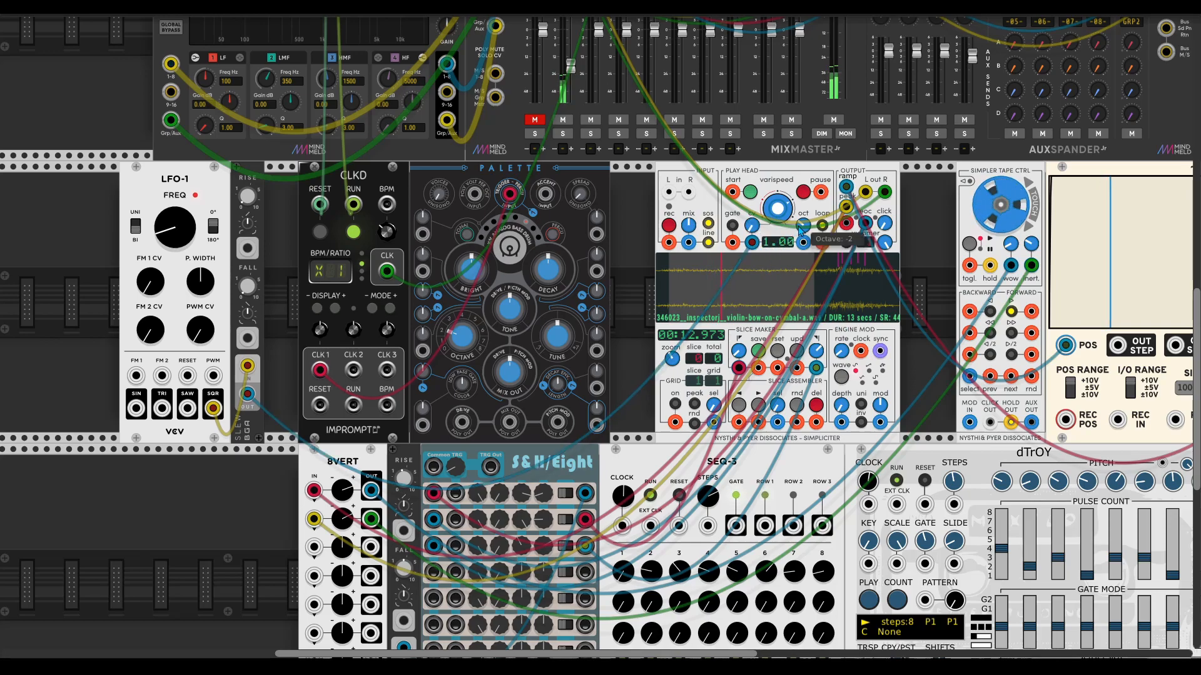
double_click(779, 215)
left_click_drag(778, 208, 778, 199)
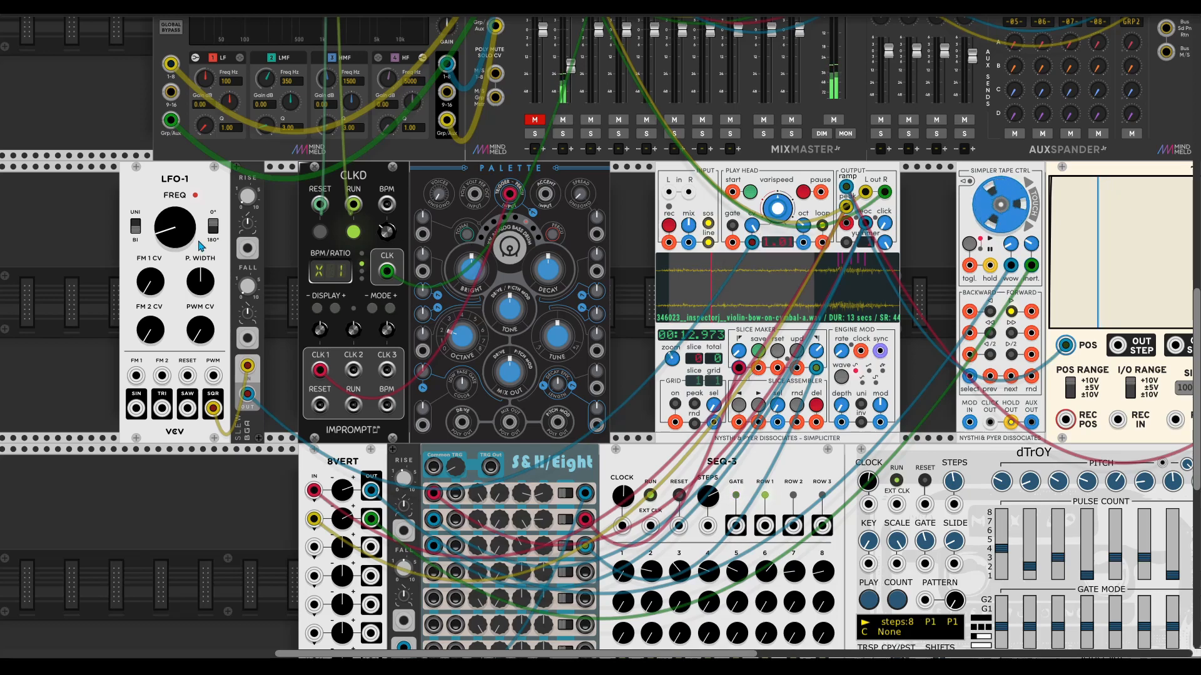
- Tune LFO-1's frequency together with the fall and rise times of the Slew module beside it
left_click_drag(175, 228, 175, 222)
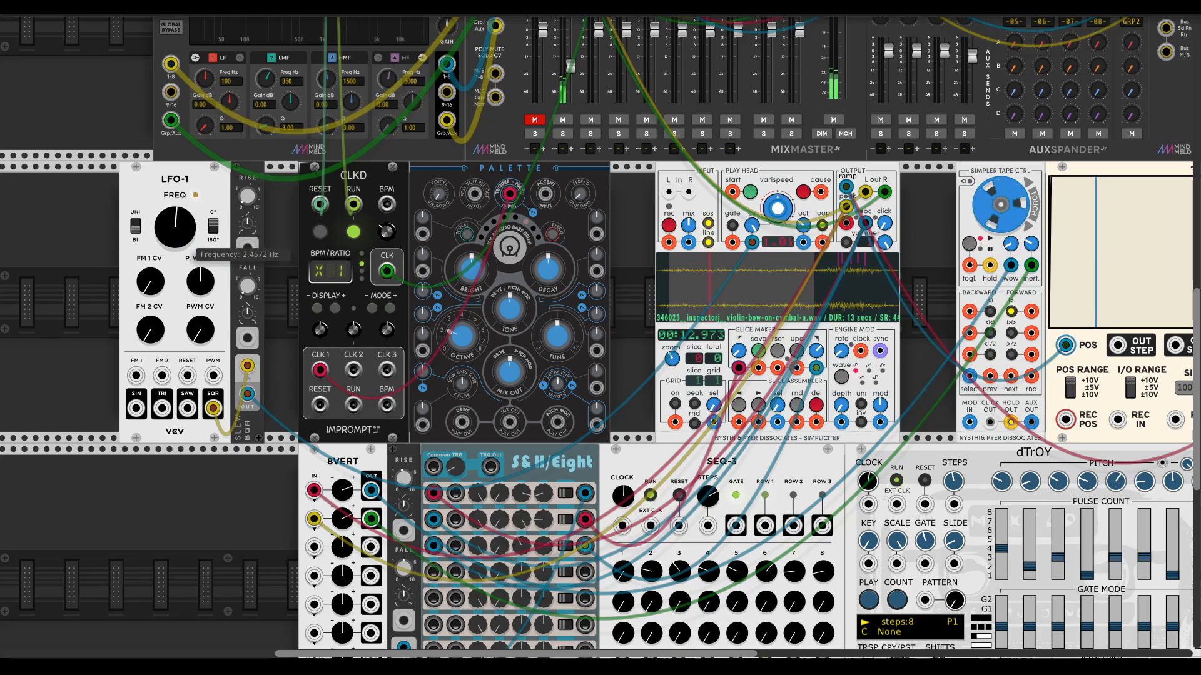
left_click_drag(247, 286, 248, 298)
left_click_drag(247, 197, 248, 191)
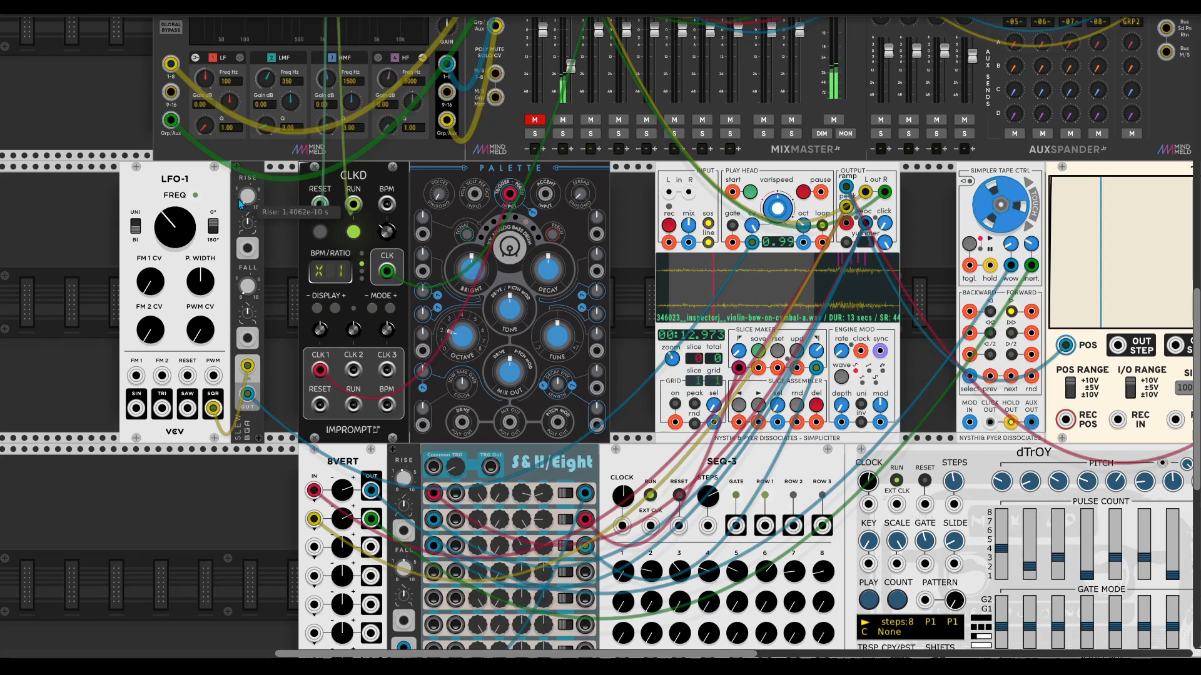
left_click_drag(188, 235, 188, 211)
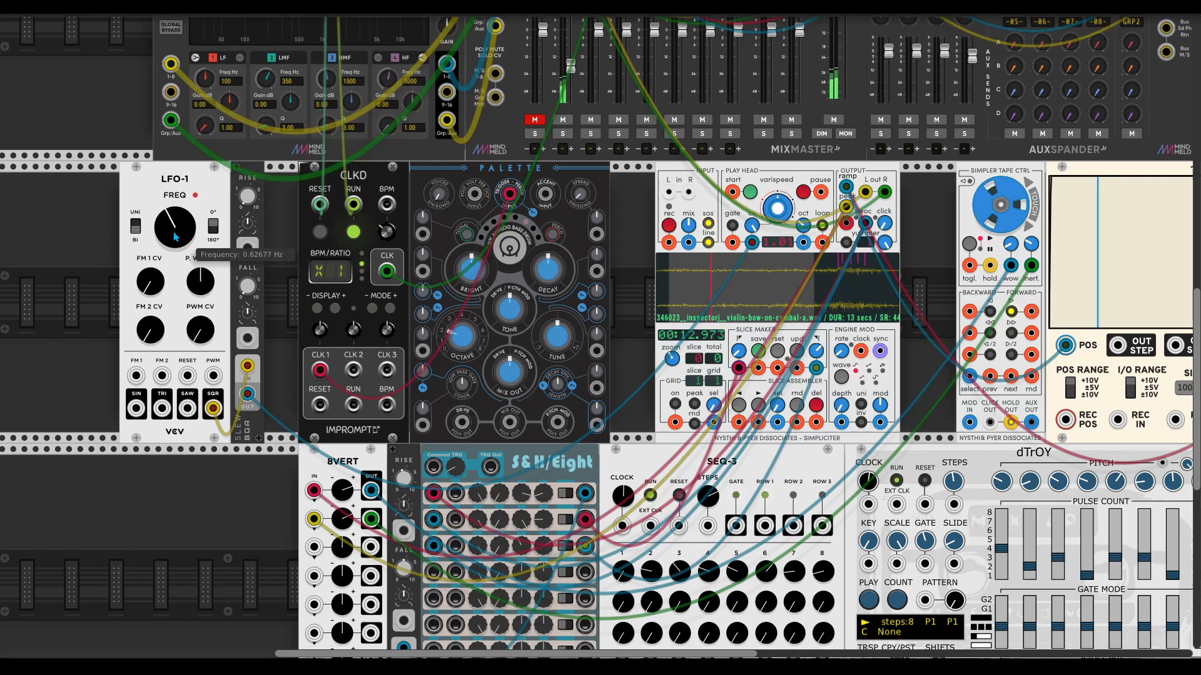
left_click_drag(175, 227, 175, 233)
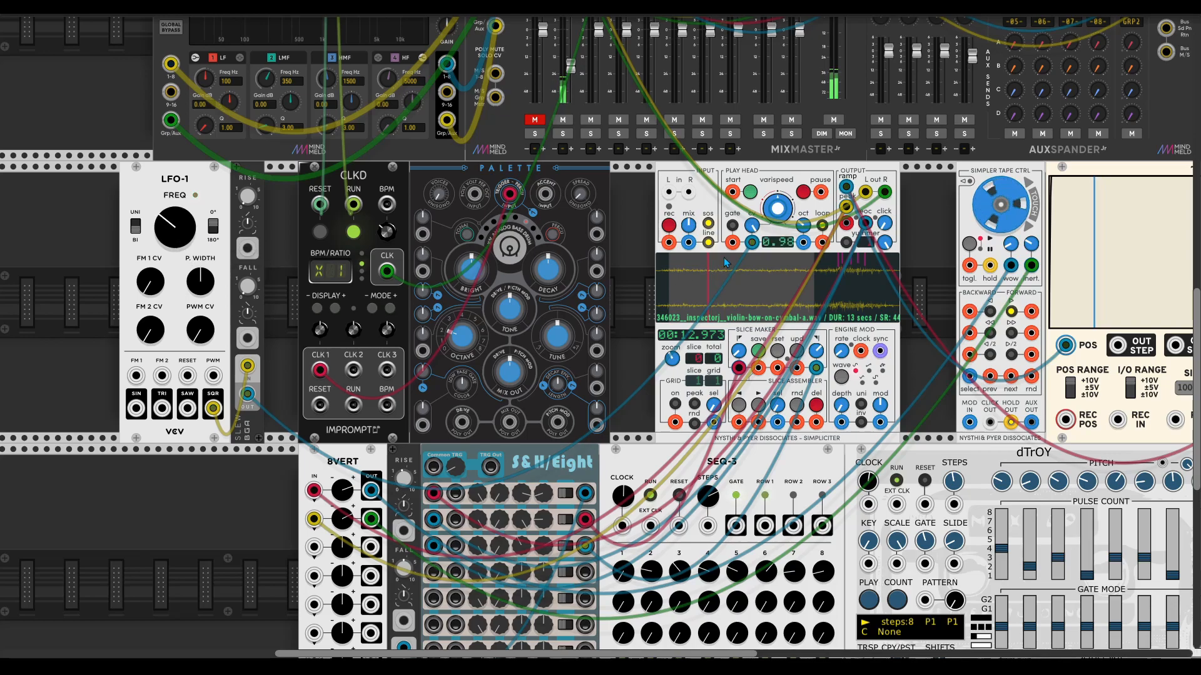
- Initialize the second Simpliciter's speed, and fine-tune its end slice jog and the fall time of the Slew beside LFO-1
right_click(777, 209)
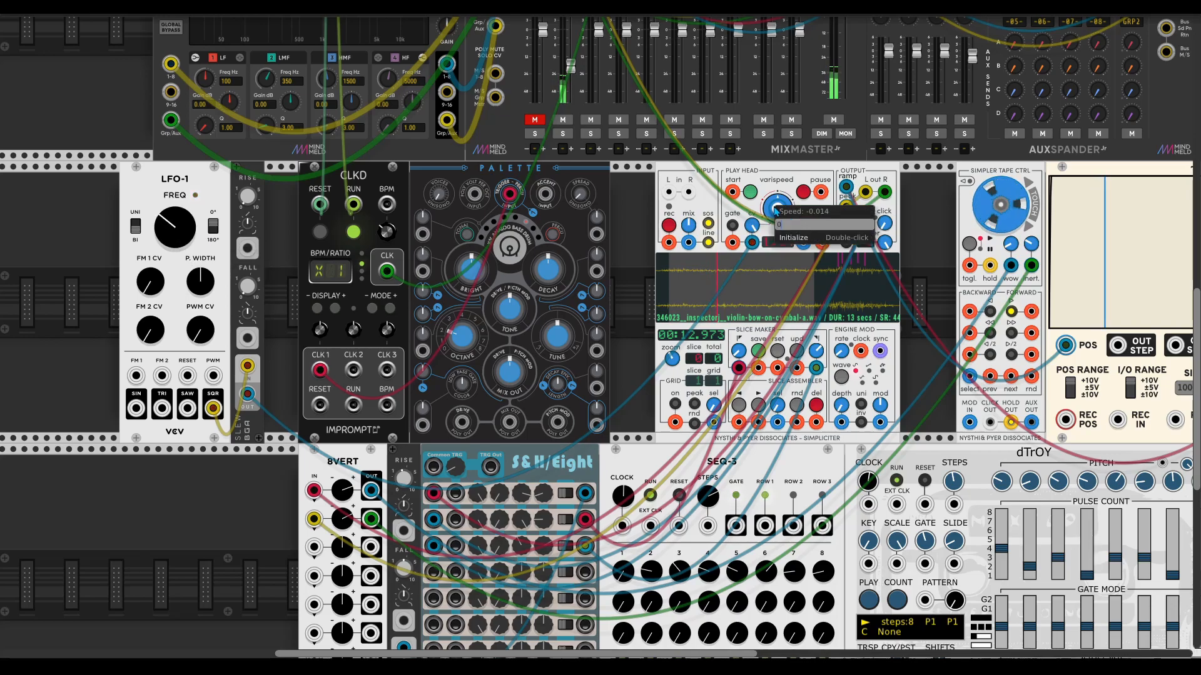
double_click(775, 211)
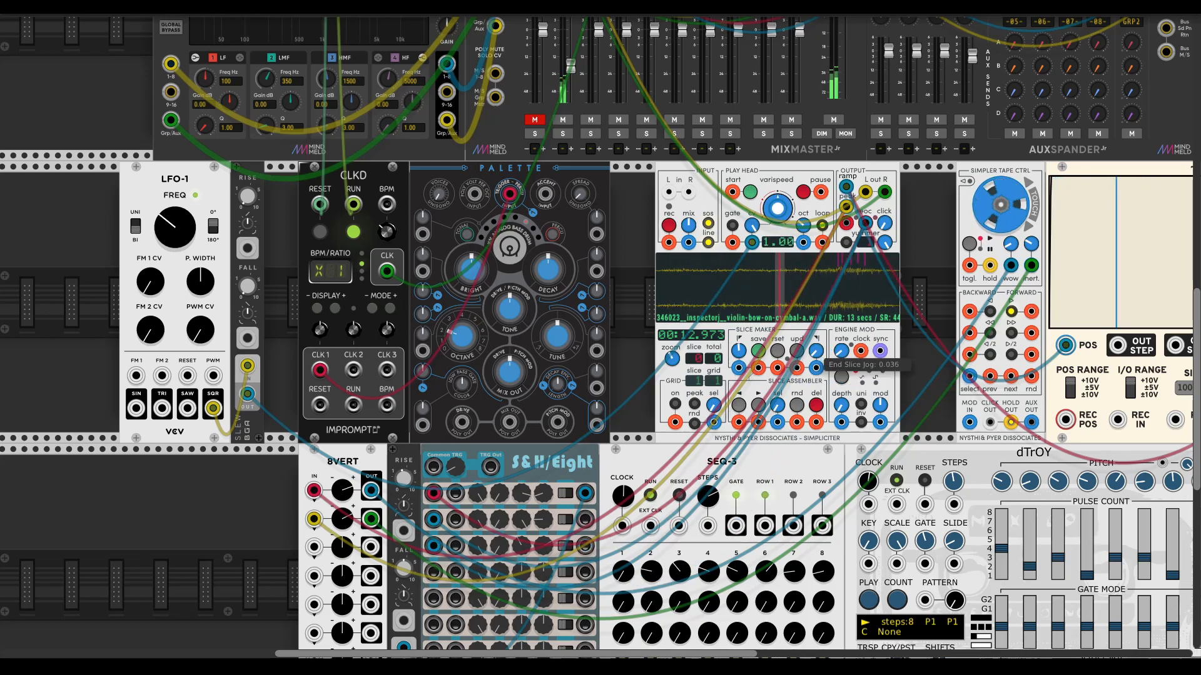
left_click_drag(816, 350, 816, 347)
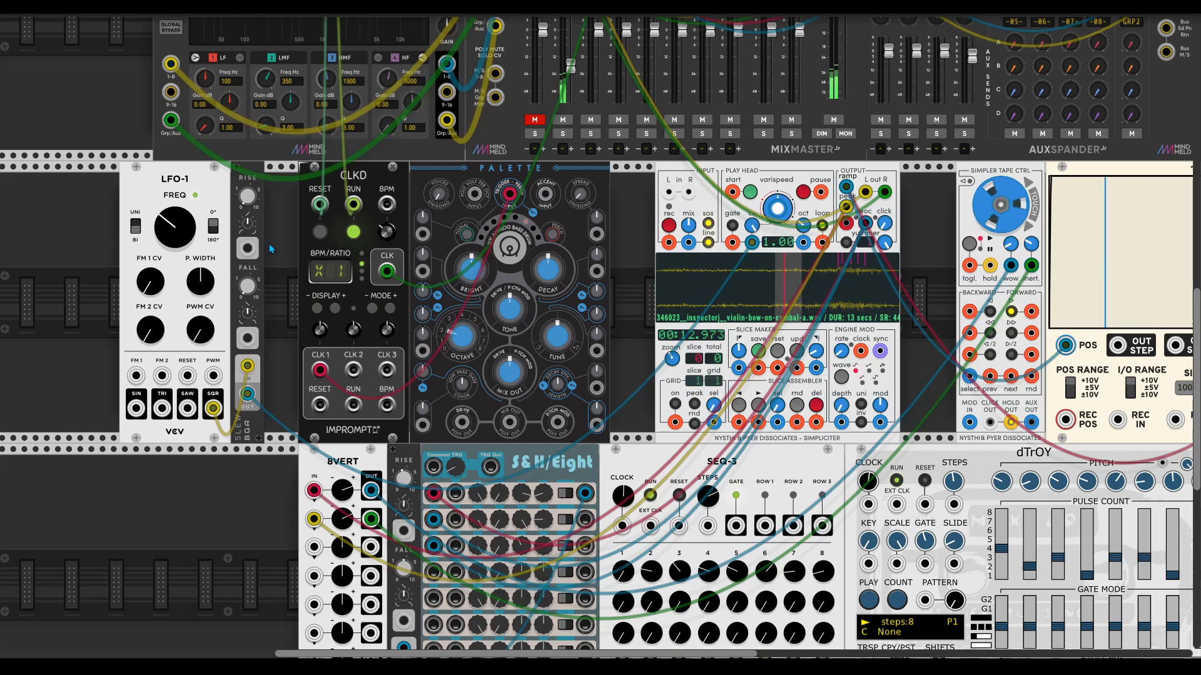
mouse_move(252, 289)
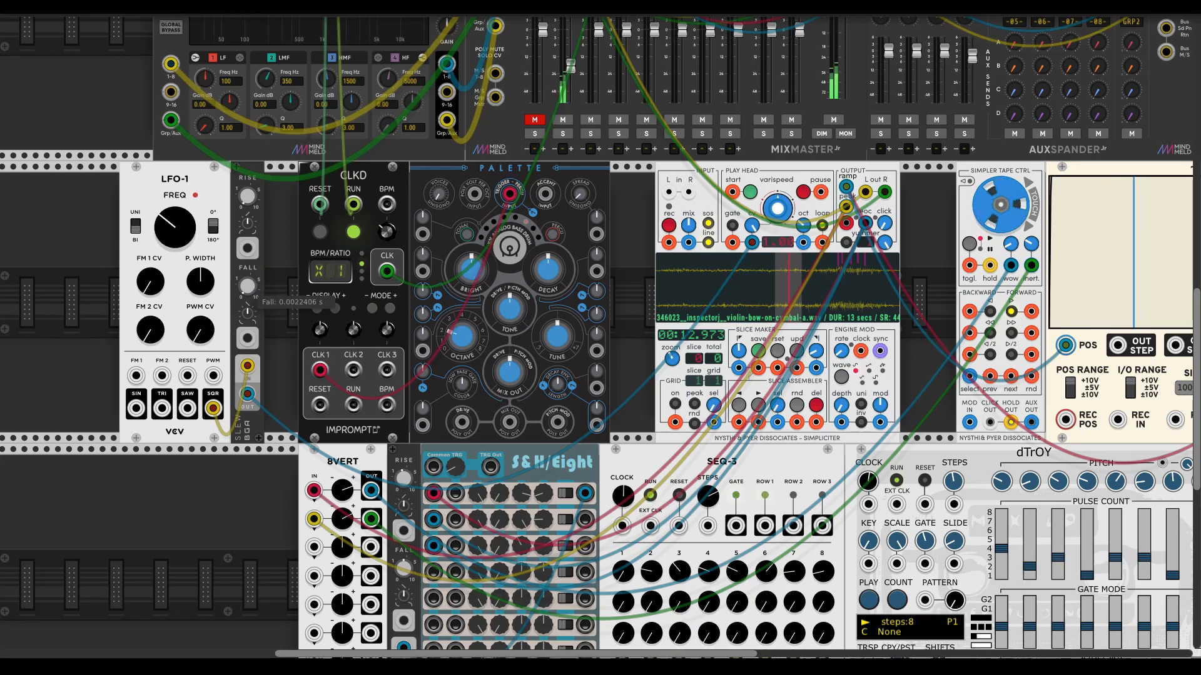
left_click_drag(251, 287, 250, 280)
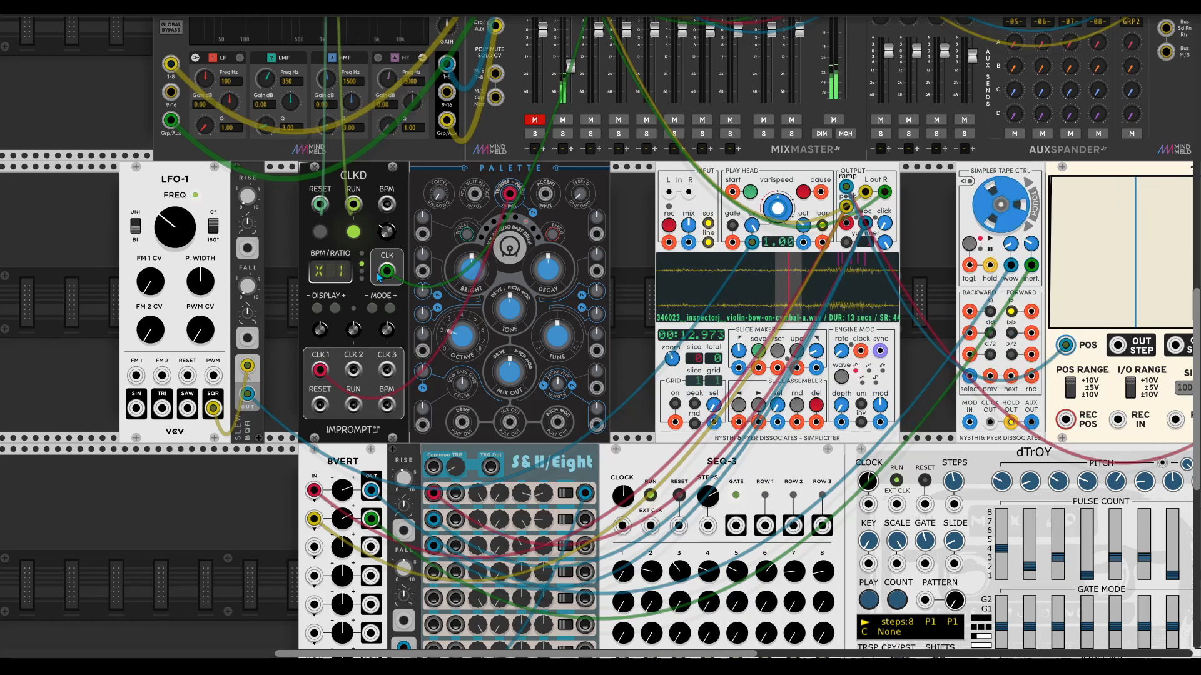
- Add the ZZC FN-3 function generator between the Slew and CLKD and patch the second Simpliciter's ramp output to its phase input
scroll(263, 411, "down", 3)
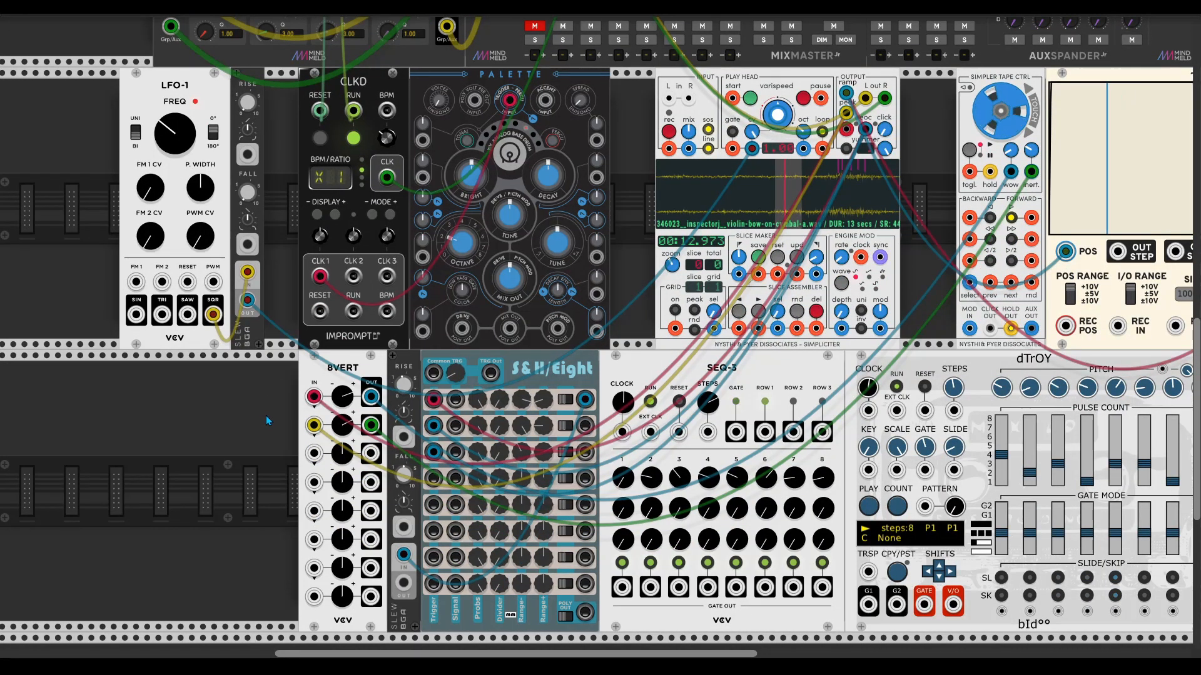
scroll(265, 415, "up", 2)
scroll(265, 415, "left", 1)
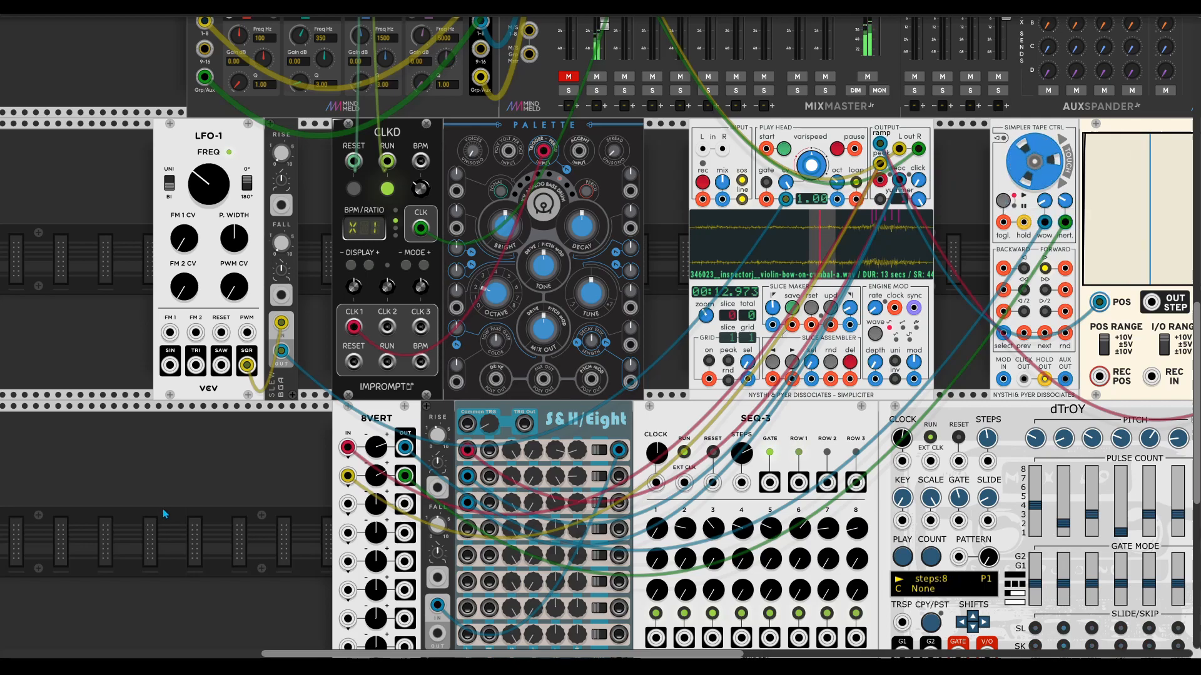
right_click(231, 497)
type("zzc")
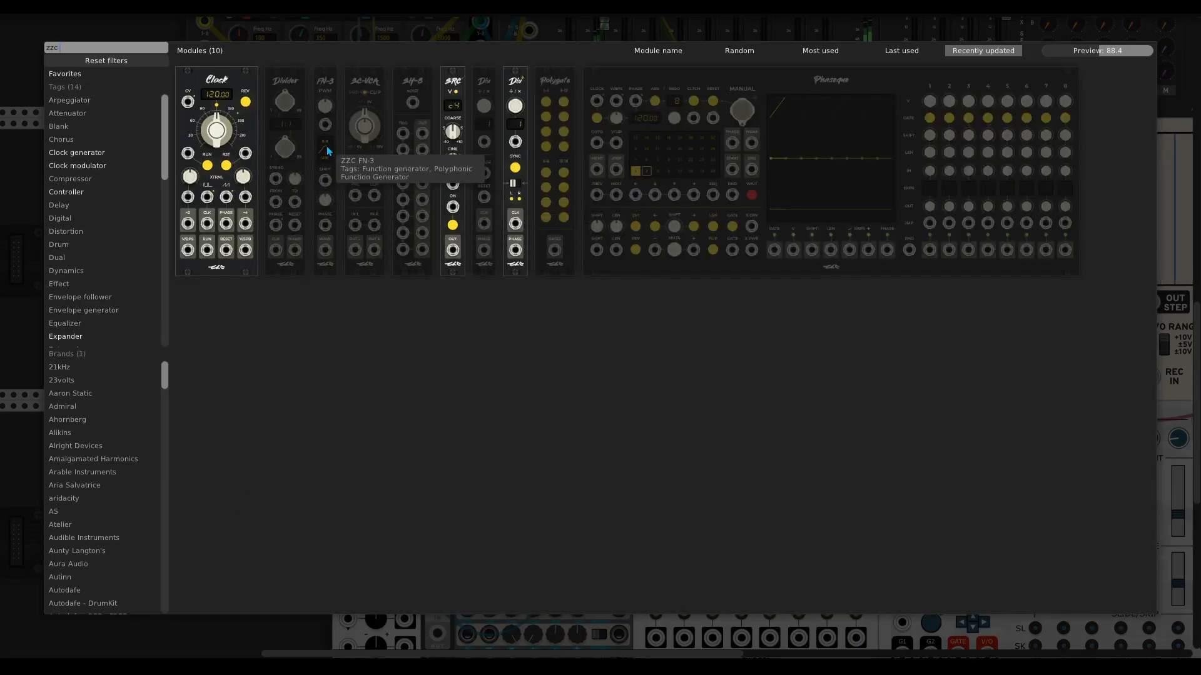
left_click(327, 151)
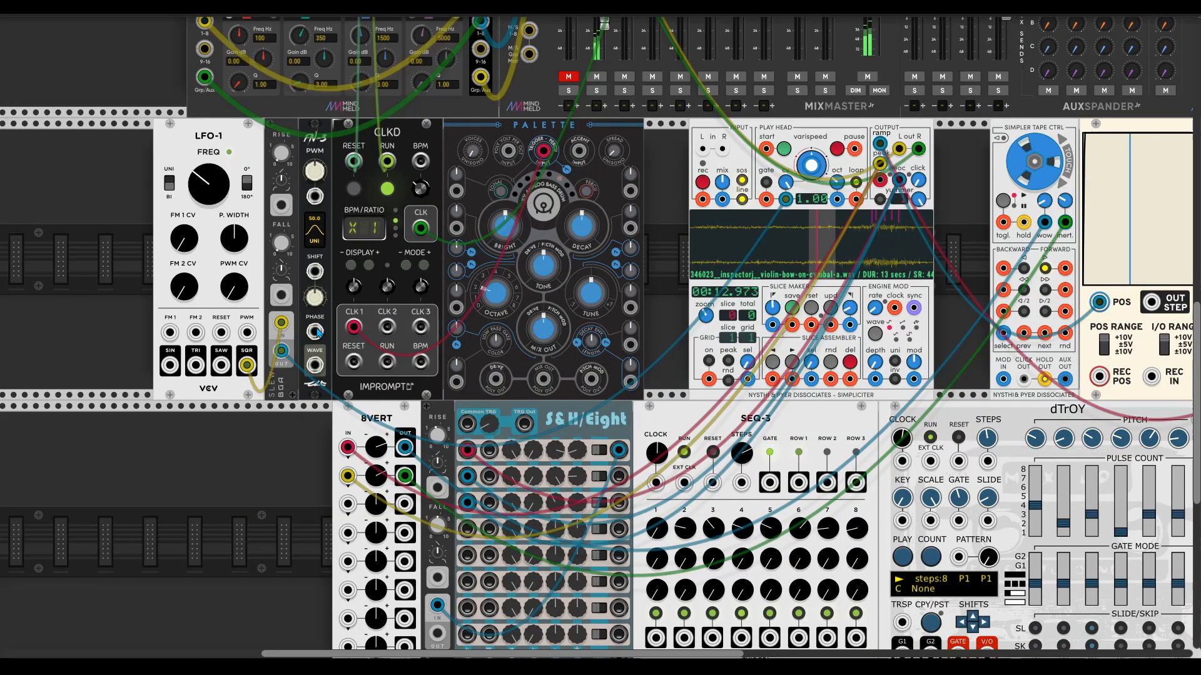
scroll(228, 525, "down", 2)
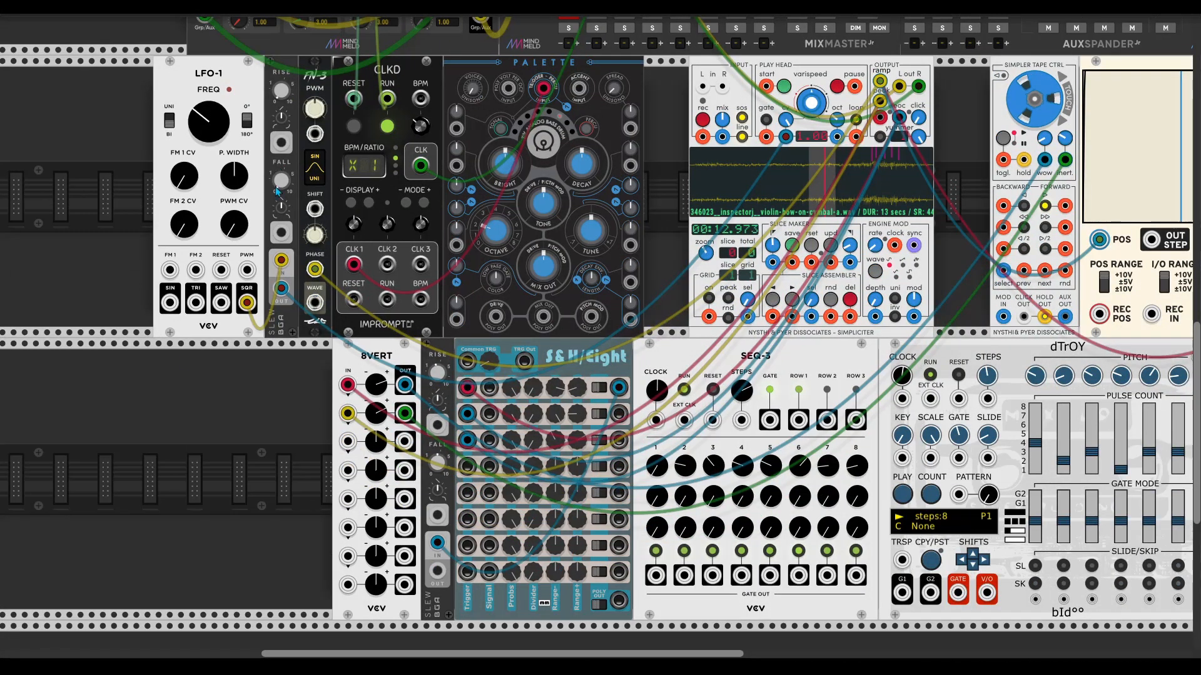
- Add a VCV Scope beside 8VERT and patch FN-3's wave output to its X input and the second Simpliciter's ramp output to Y
right_click(227, 492)
type("scope")
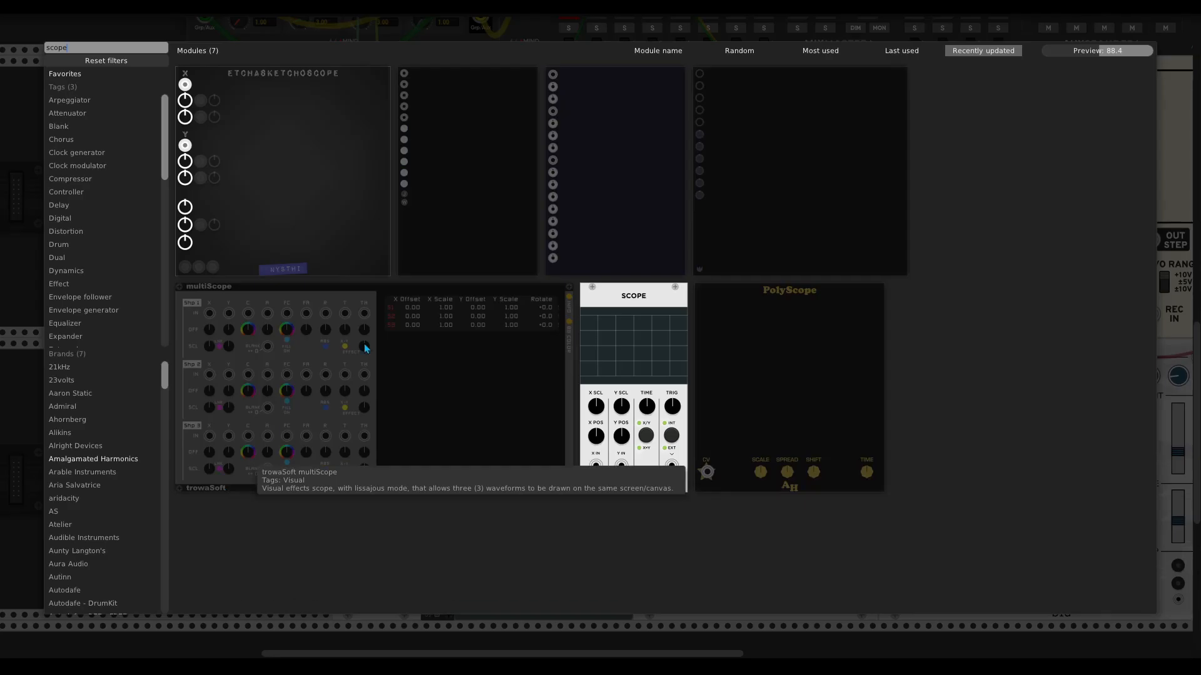
left_click(634, 387)
left_click_drag(208, 585, 315, 302)
mouse_move(241, 585)
left_mouse_down()
mouse_move(901, 103)
mouse_move(880, 81)
left_mouse_up()
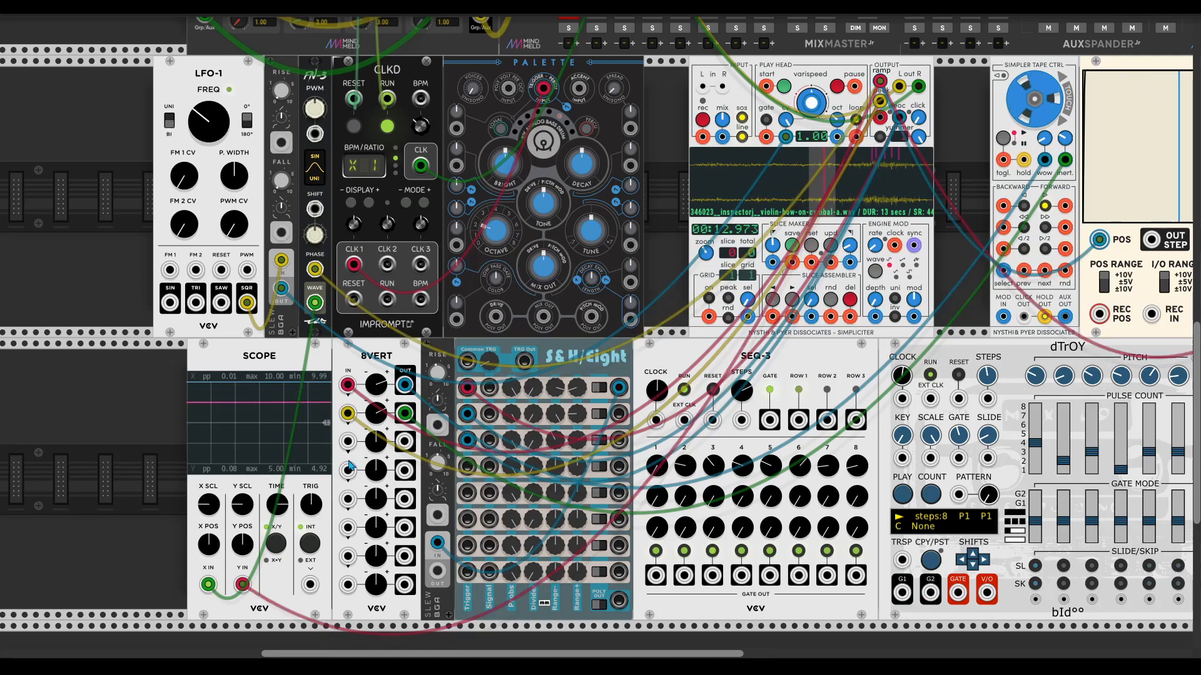
- Adjust the Scope's time scale and the shift amount on FN-3
left_click_drag(277, 504, 277, 479)
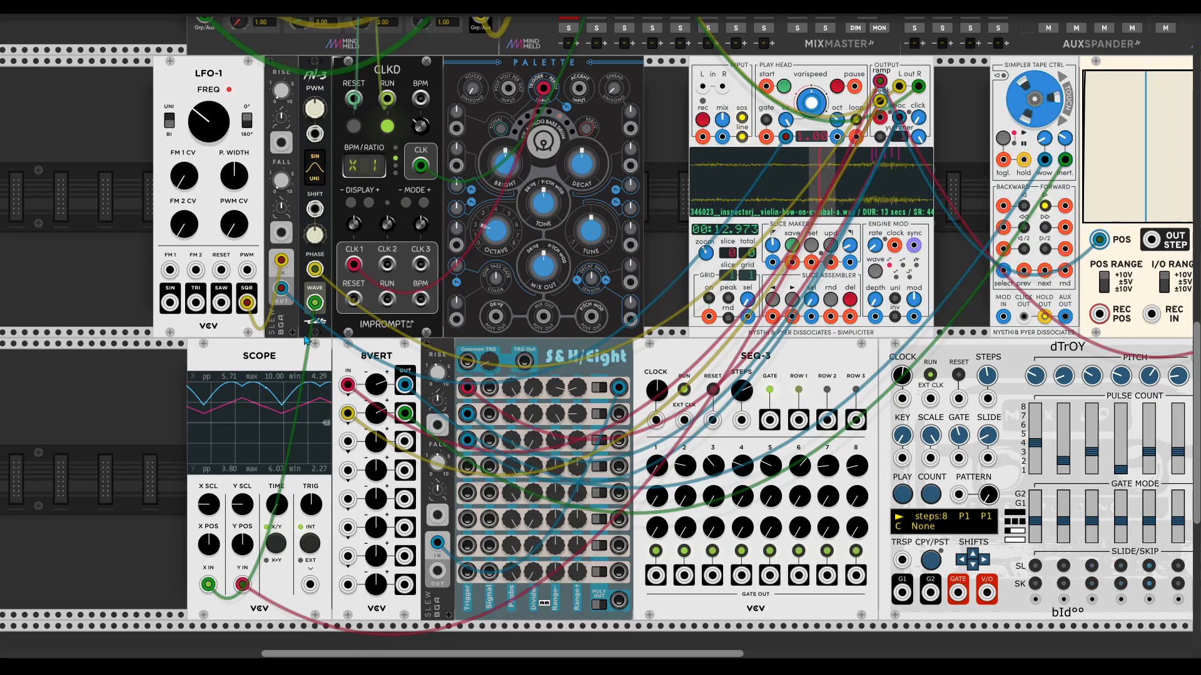
left_click_drag(322, 236, 322, 250)
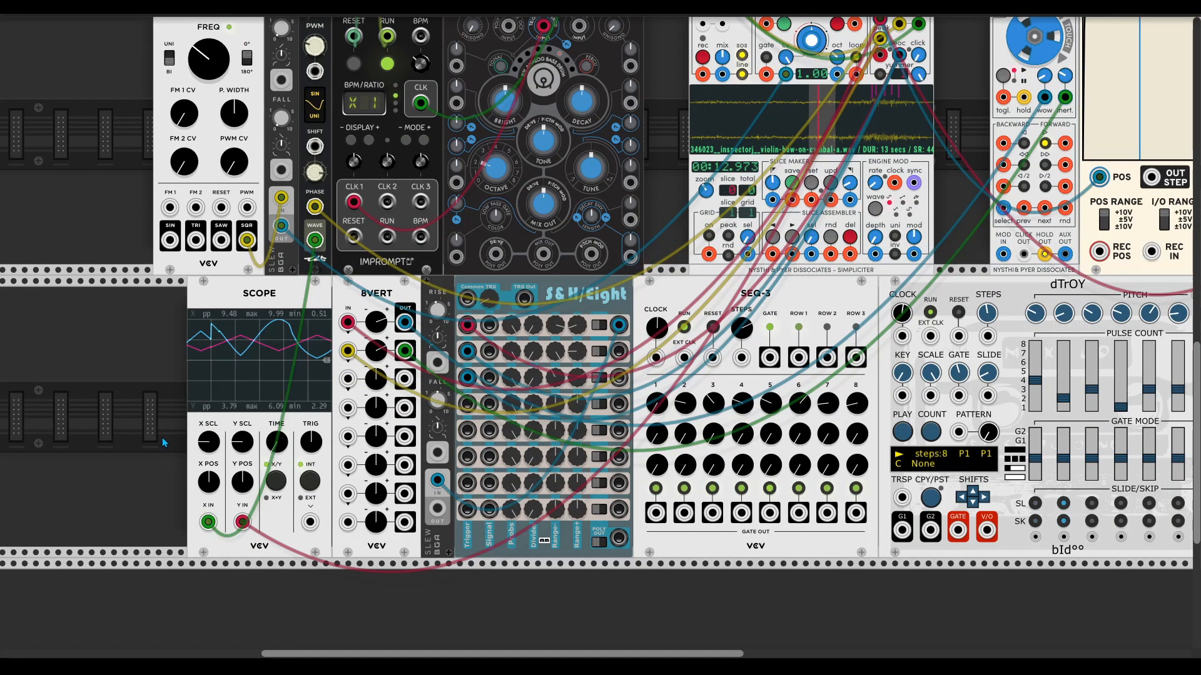
scroll(163, 441, "up", 2)
scroll(163, 441, "left", 3)
scroll(278, 434, "right", 1)
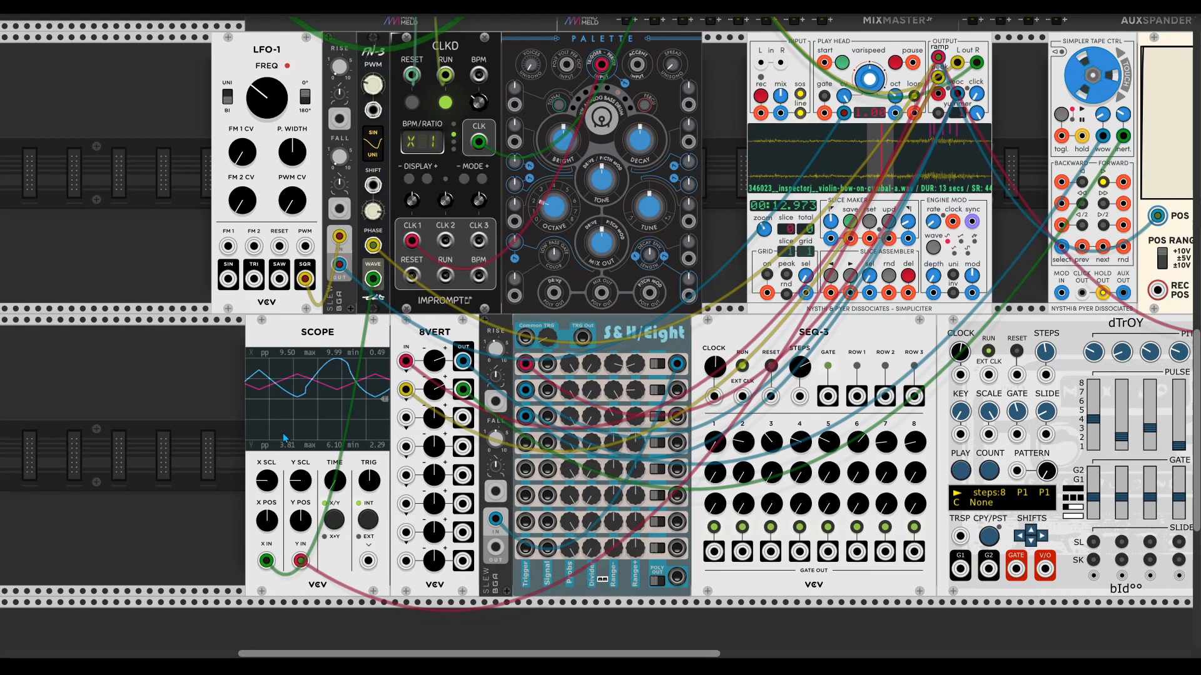
scroll(344, 416, "up", 1)
scroll(382, 410, "up", 3)
scroll(381, 410, "right", 2)
scroll(413, 407, "down", 6)
scroll(501, 391, "up", 4)
scroll(501, 391, "left", 1)
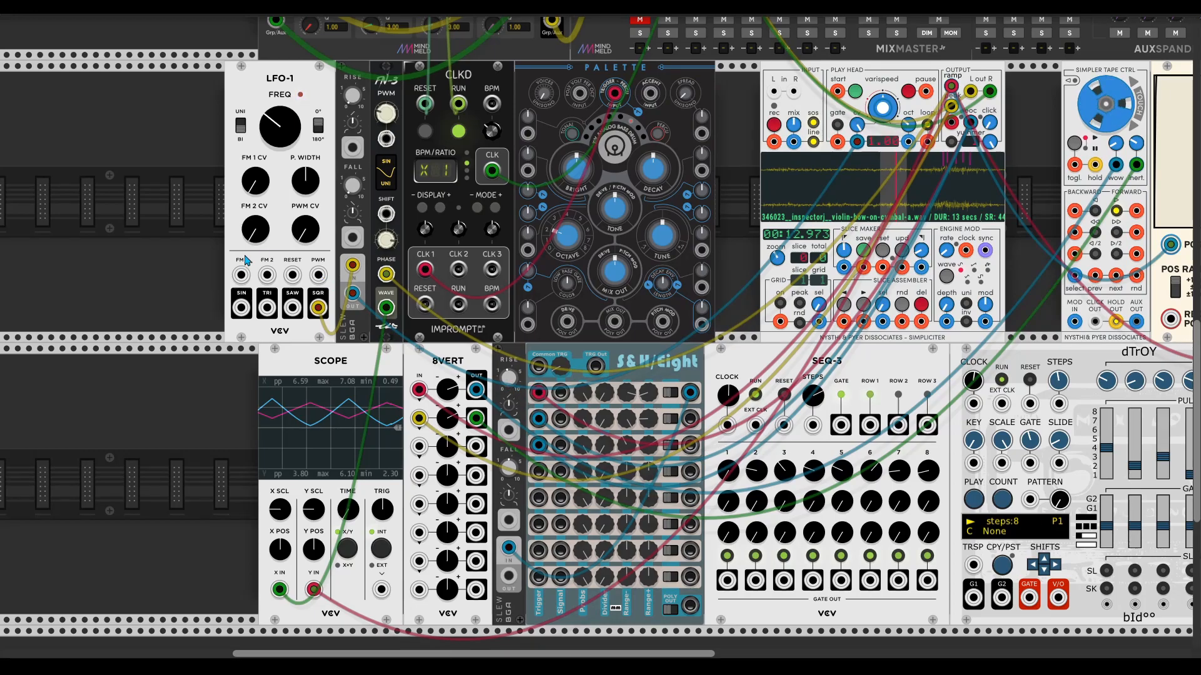
right_click(190, 423)
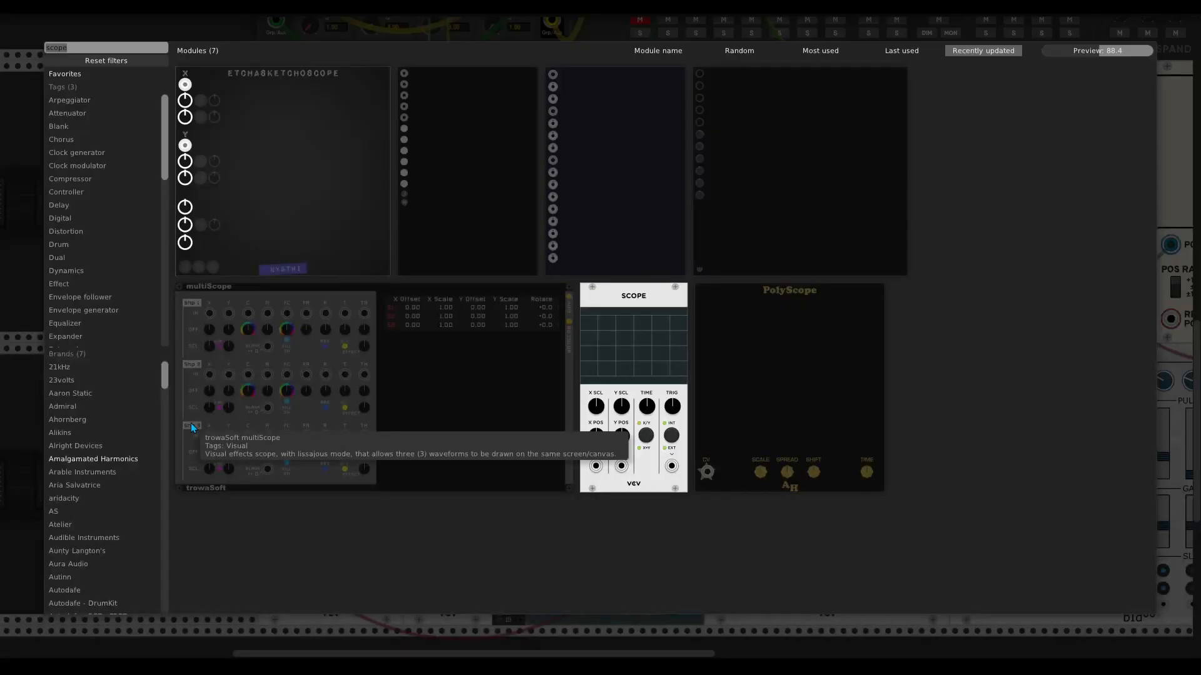
key("BackSpace")
key("Escape")
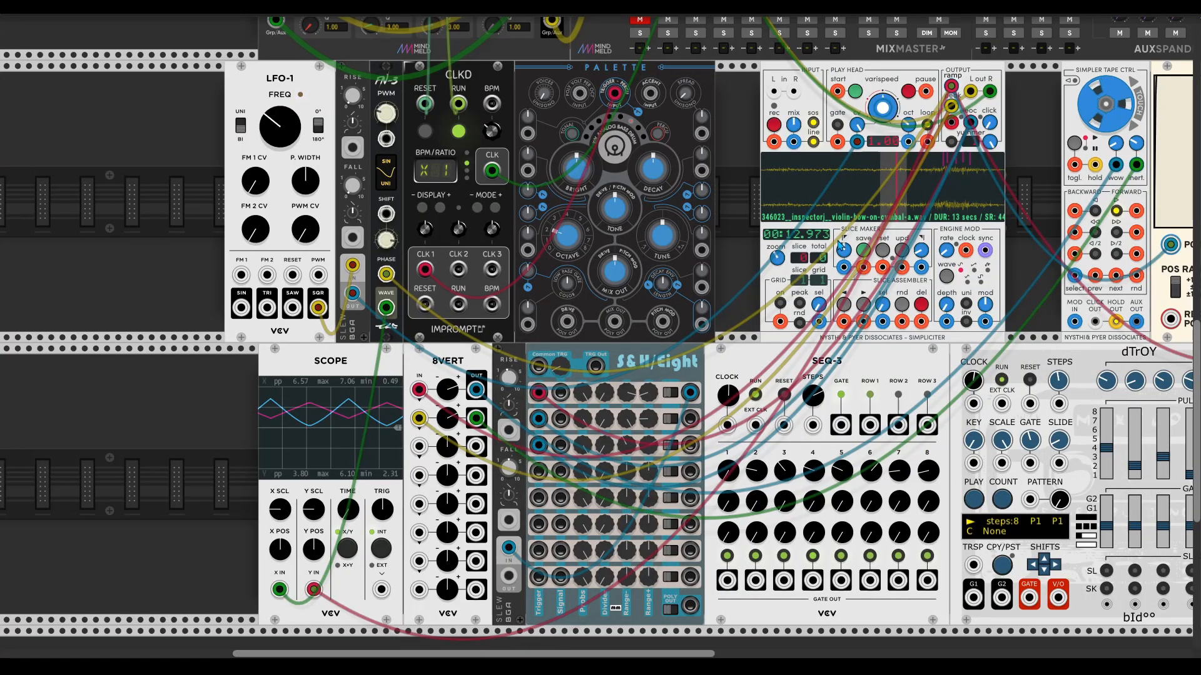
- Adjust the click knob in the second Simpliciter's output section
scroll(730, 313, "up", 3)
scroll(731, 313, "right", 3)
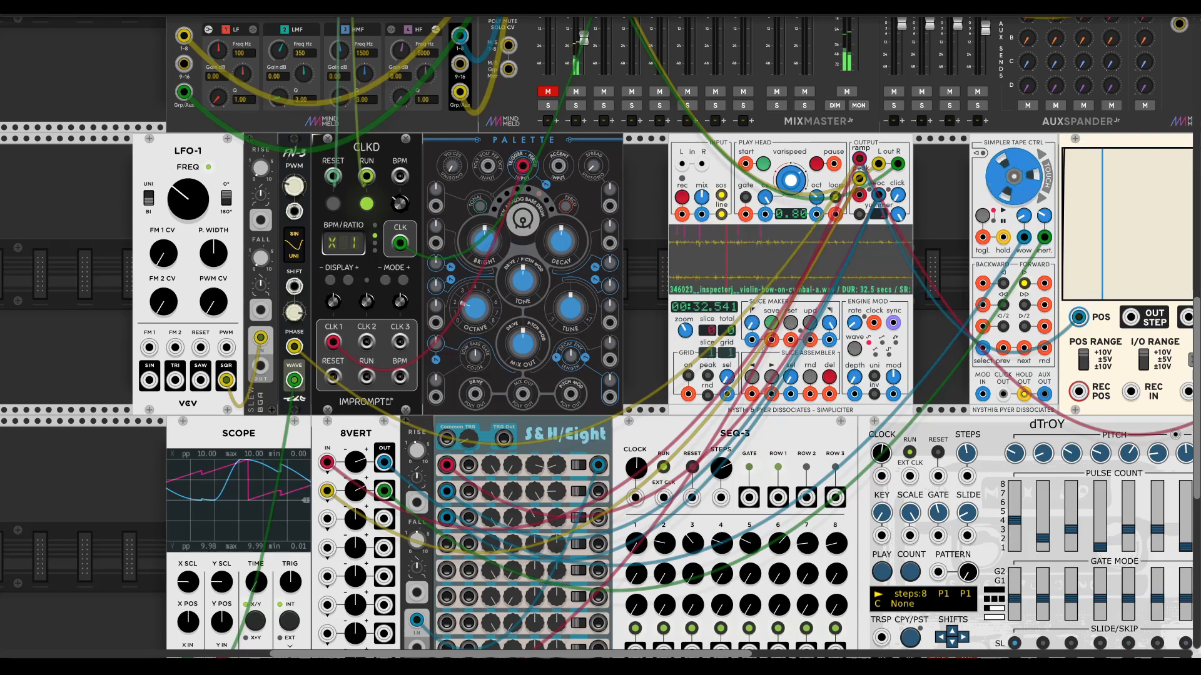
mouse_move(818, 199)
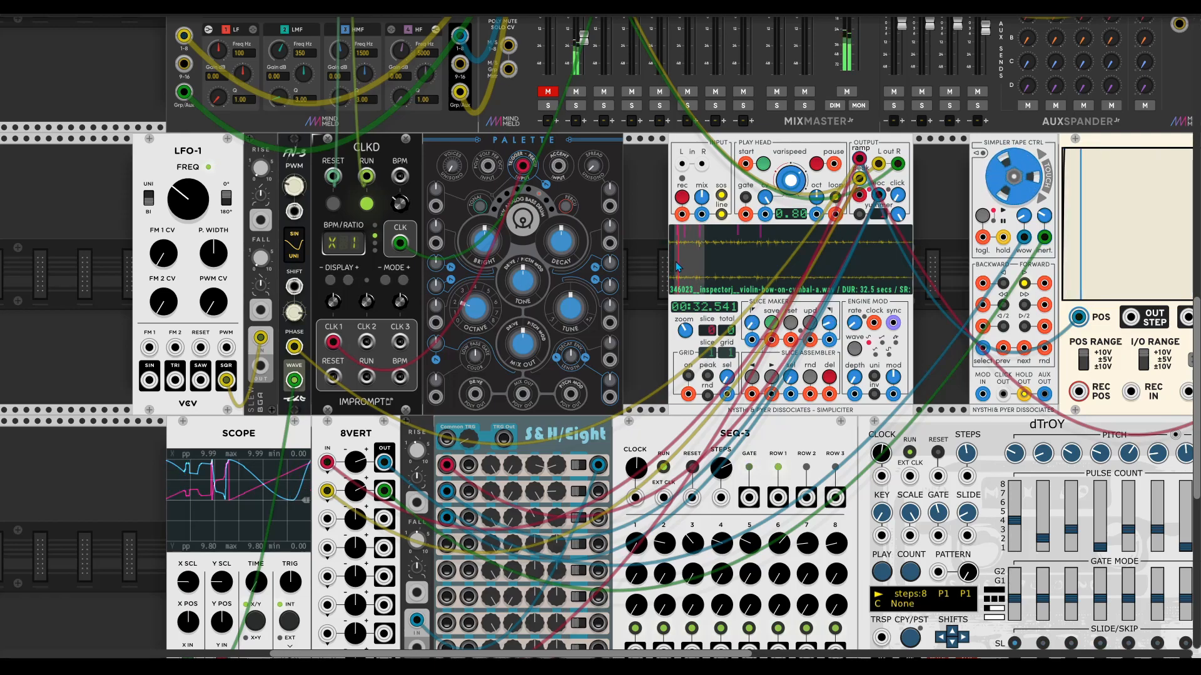
left_click_drag(897, 195, 898, 125)
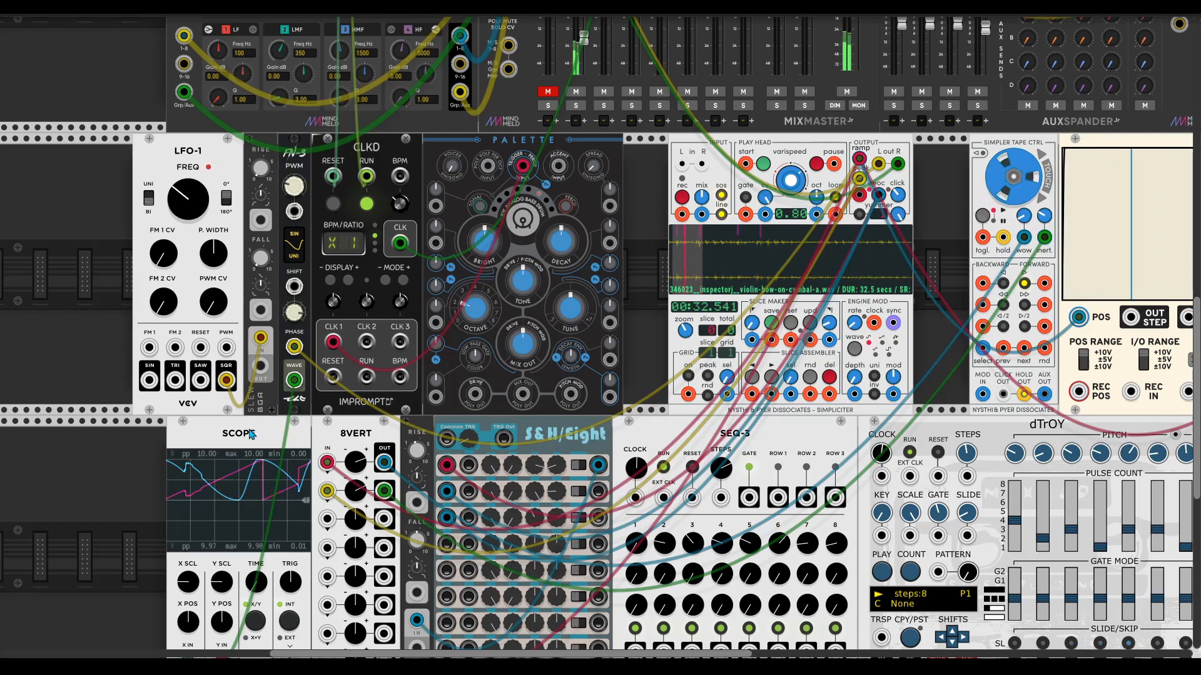
scroll(250, 434, "down", 3)
left_click_drag(119, 382, 189, 440)
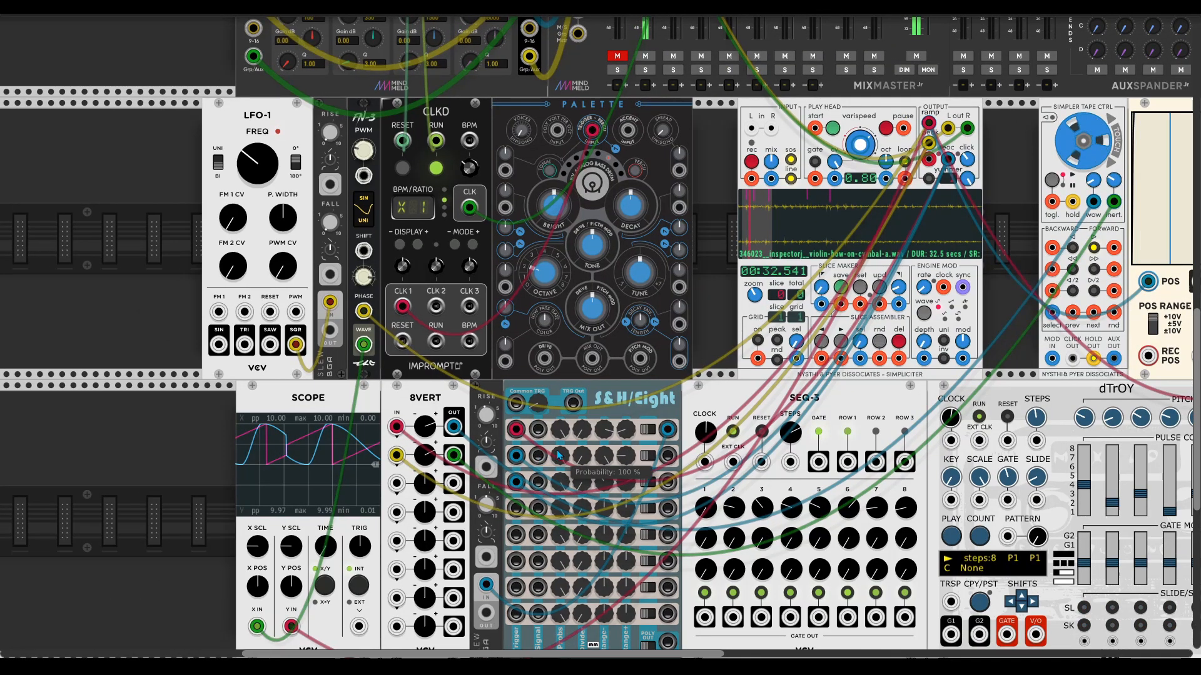
- Reposition and shorten the second Simpliciter's slice, with start slice jog at about 0.169 and end slice jog at about 0.278
left_click_drag(899, 288, 899, 262)
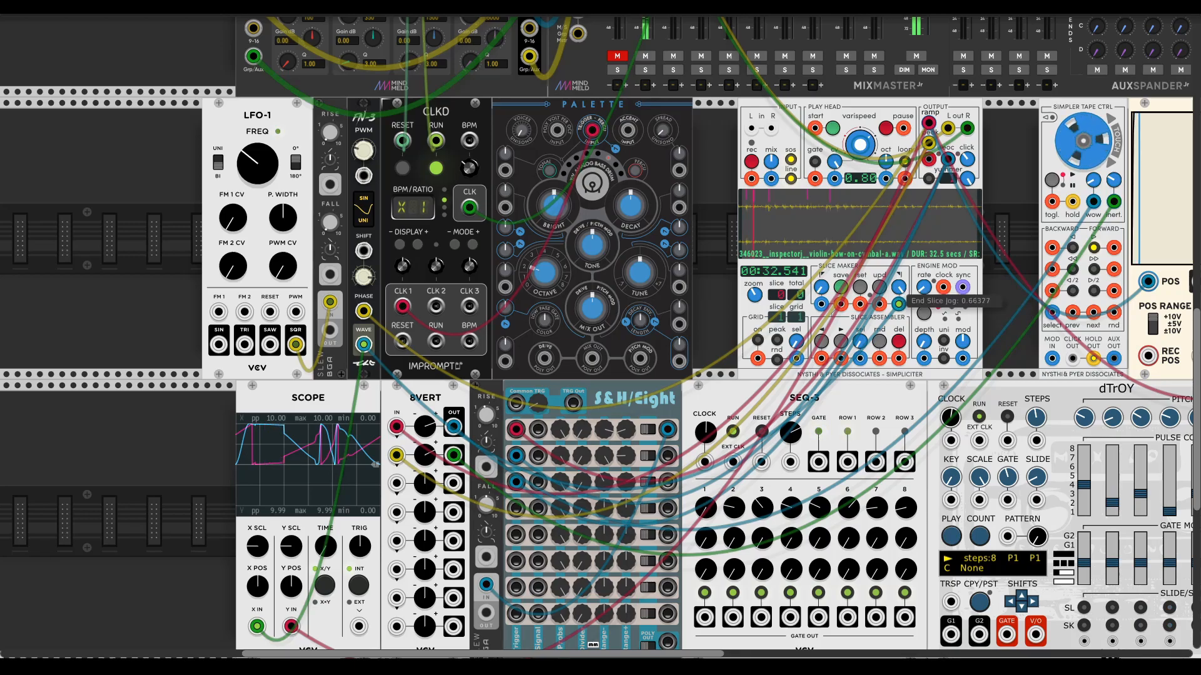
right_click(828, 275)
left_click(869, 263)
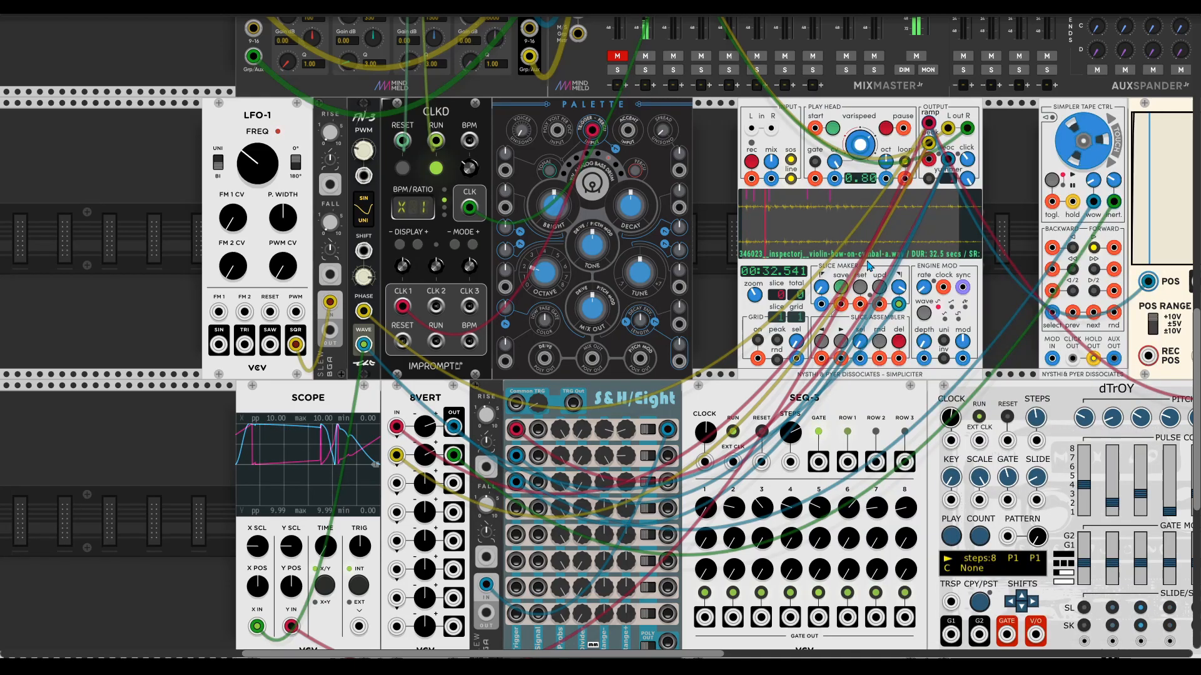
left_click_drag(899, 304, 821, 304)
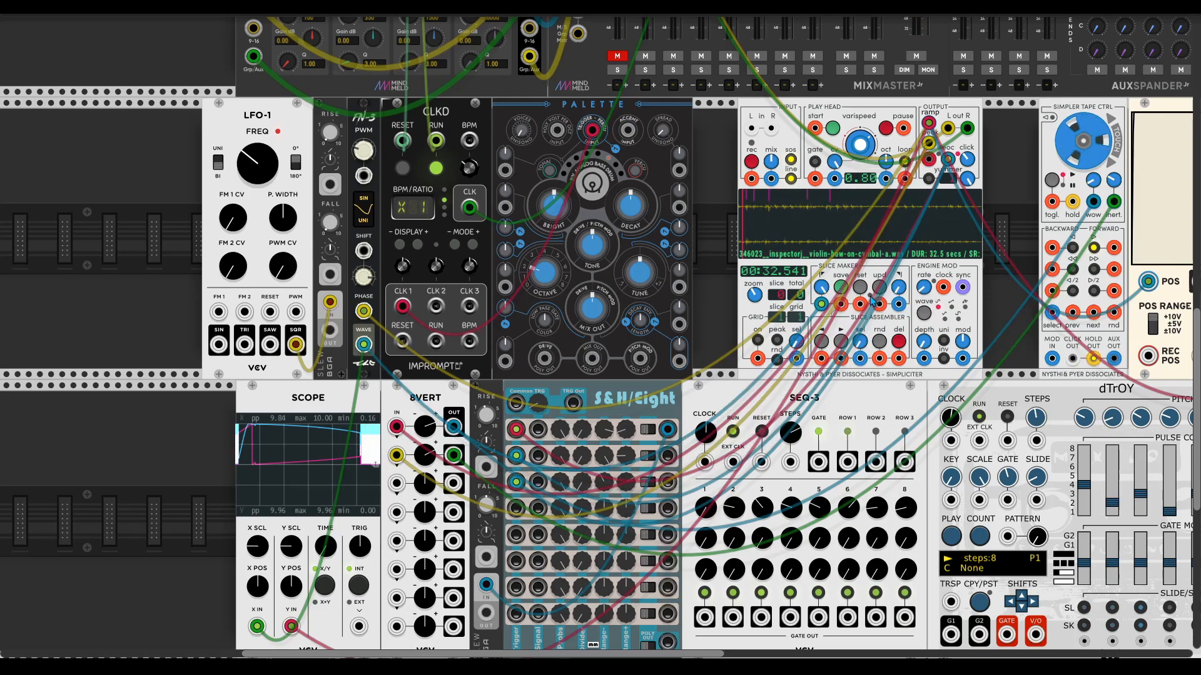
left_click_drag(899, 287, 899, 239)
left_click_drag(821, 287, 821, 259)
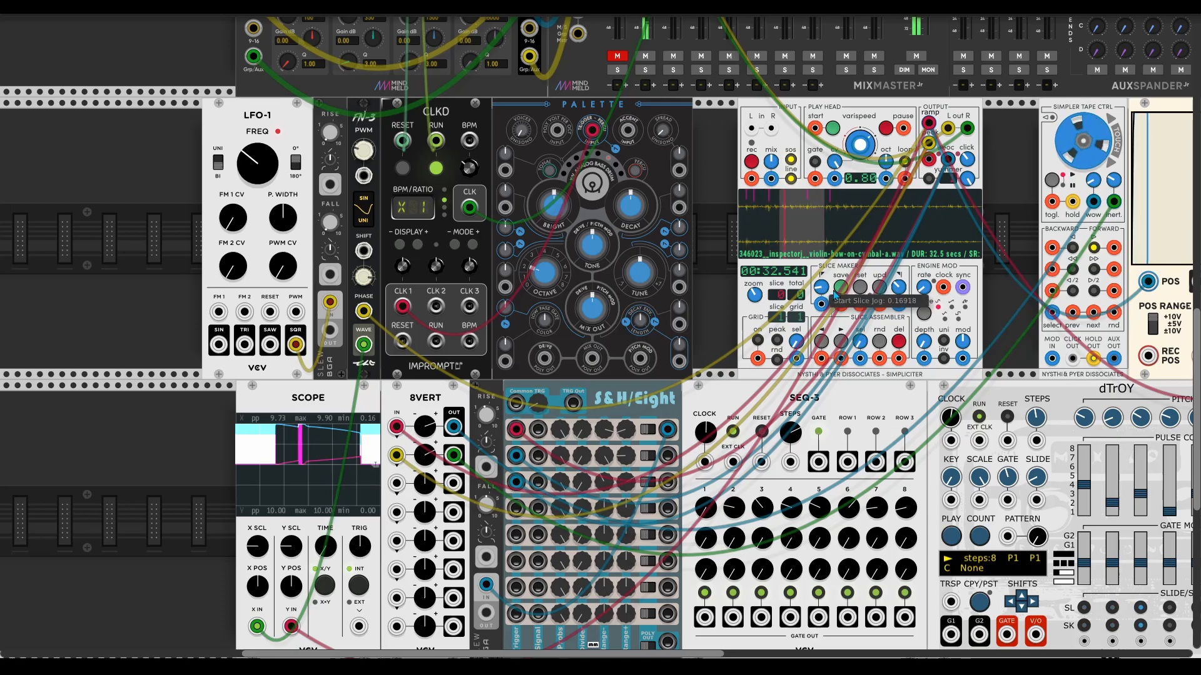
left_click_drag(898, 287, 899, 312)
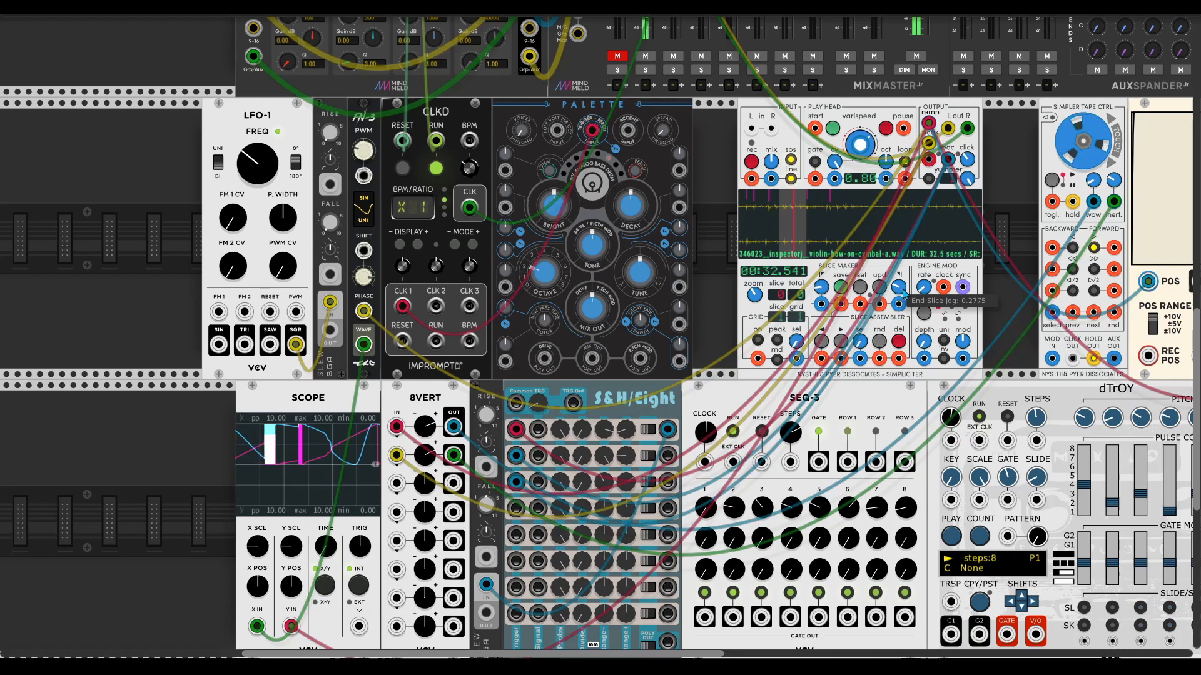
- Search the module library for Supercell and add it beside LFO-1
right_click(149, 464)
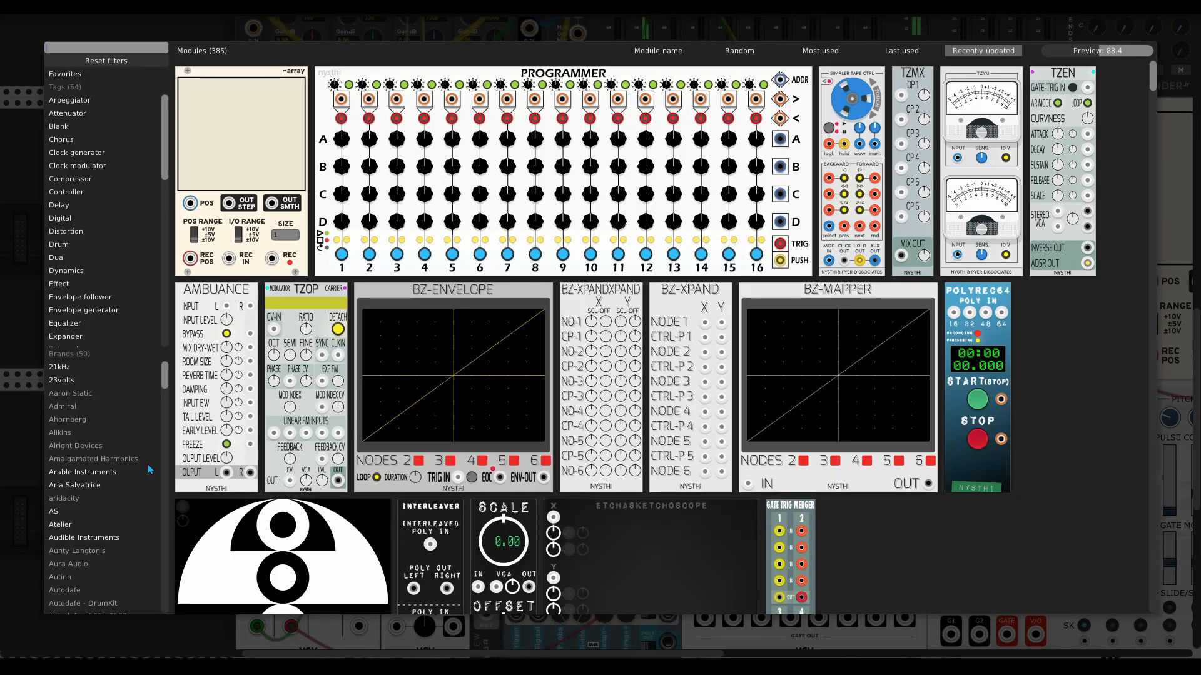
type("supe")
left_click_drag(647, 121, 467, 227)
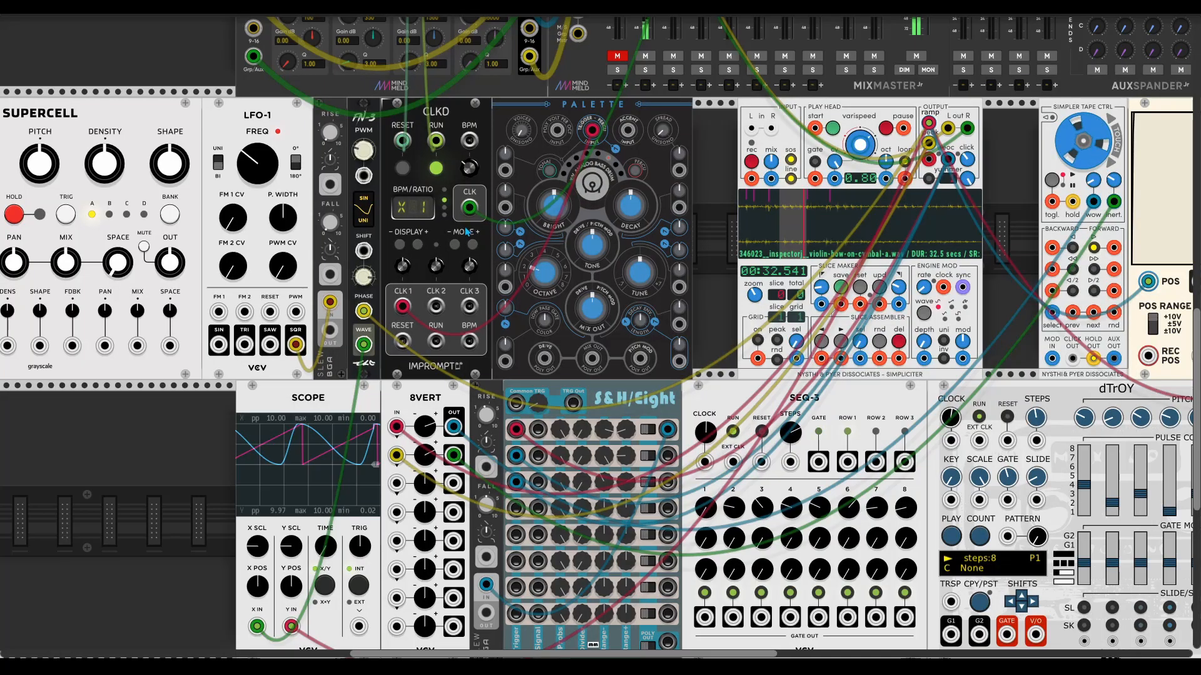
- Route the second Simpliciter's stereo output through Supercell's left and right inputs and patch Supercell's outputs back to MixMaster channel 2
scroll(495, 300, "left", 3)
scroll(499, 308, "down", 3)
scroll(707, 166, "up", 6)
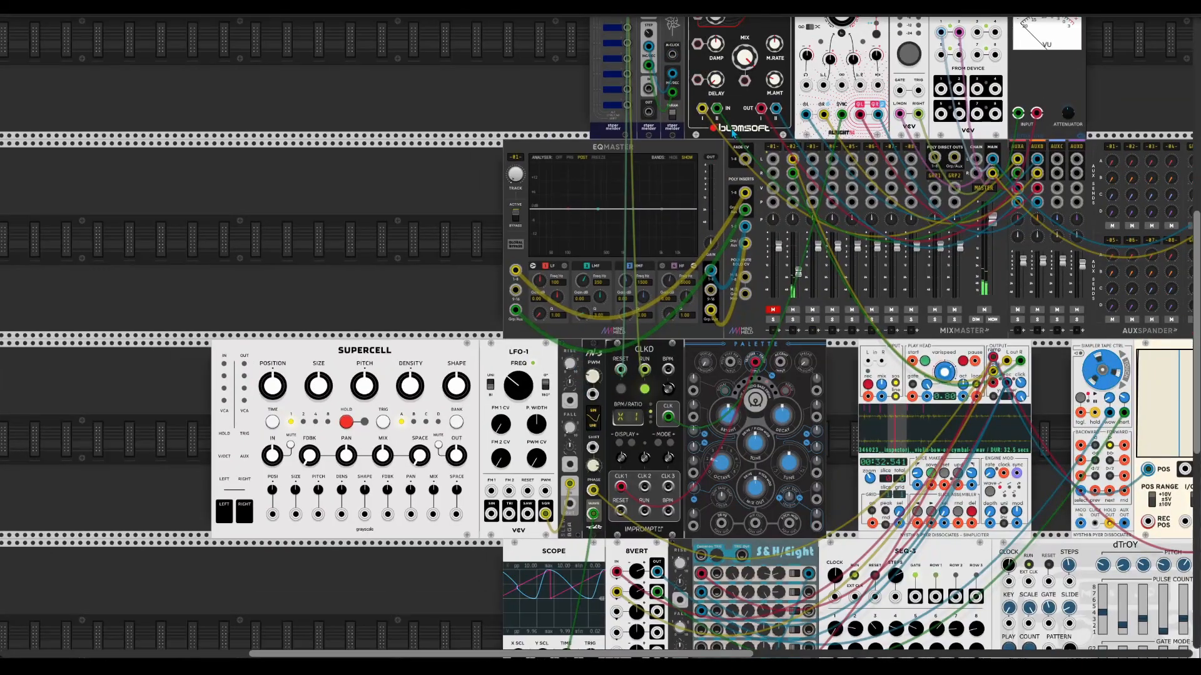
left_click_drag(793, 159, 224, 491)
mouse_move(224, 515)
left_mouse_down()
mouse_move(804, 171)
mouse_move(793, 159)
mouse_move(455, 418)
mouse_move(244, 515)
left_mouse_up()
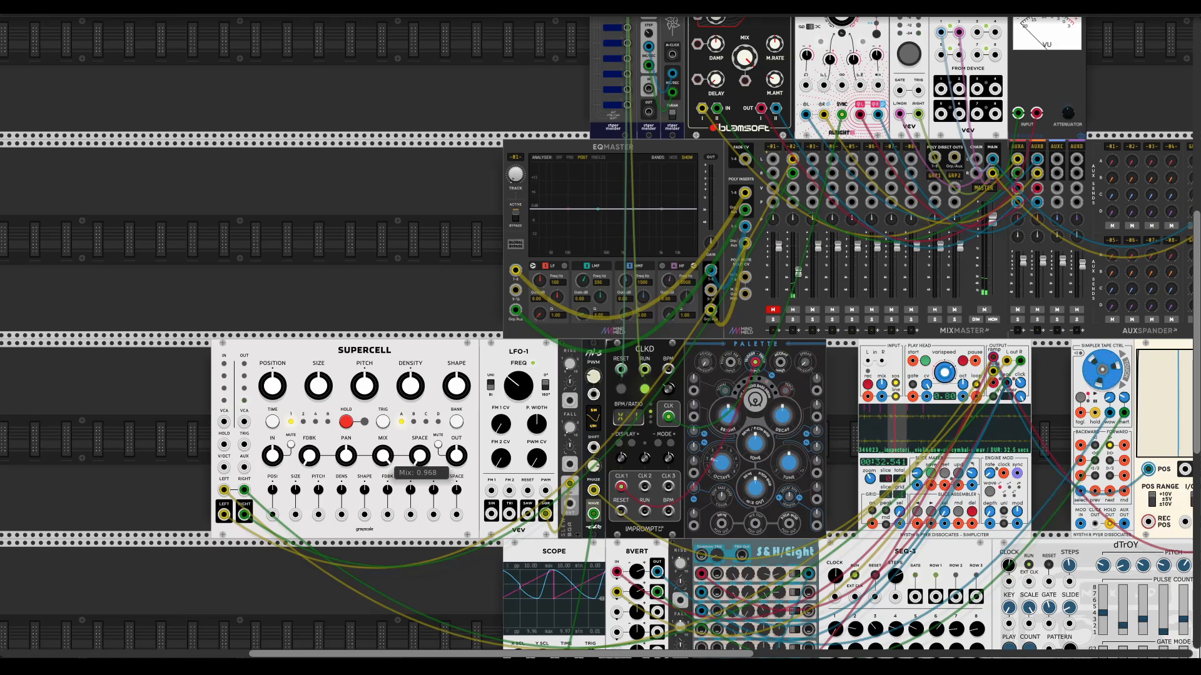
- Lower Supercell's density, and patch FN-3's wave output to its mix CV input and adjust that input's modulation amount
left_click_drag(410, 386, 410, 401)
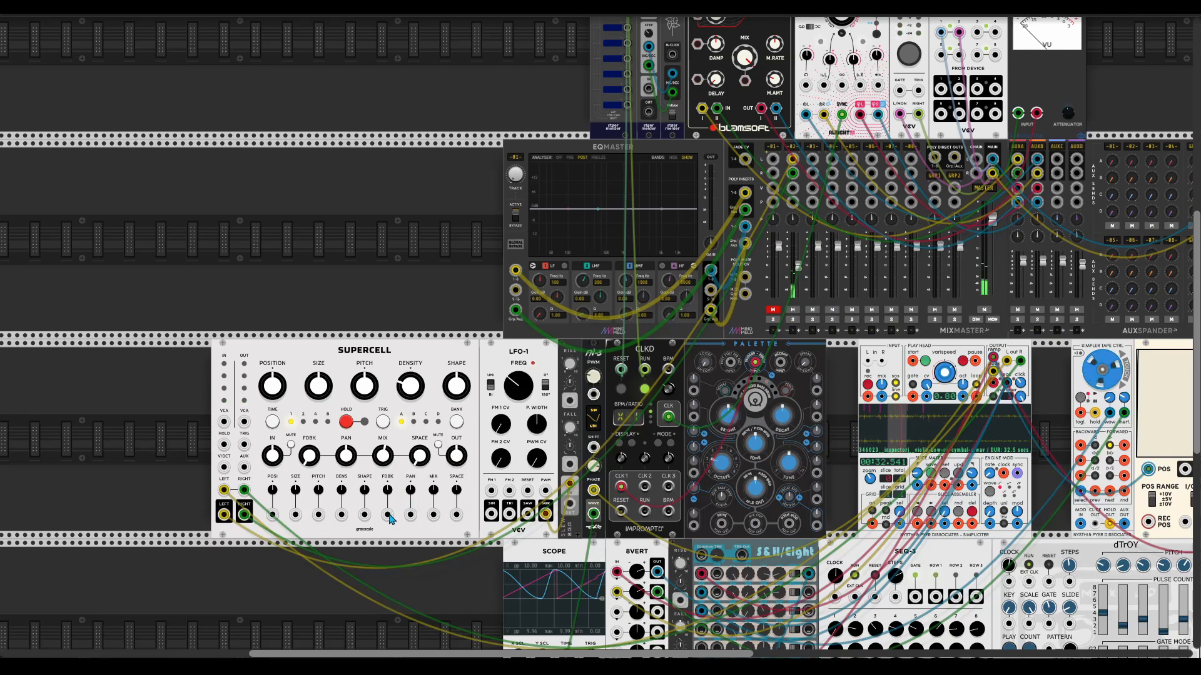
left_click_drag(433, 515, 594, 513)
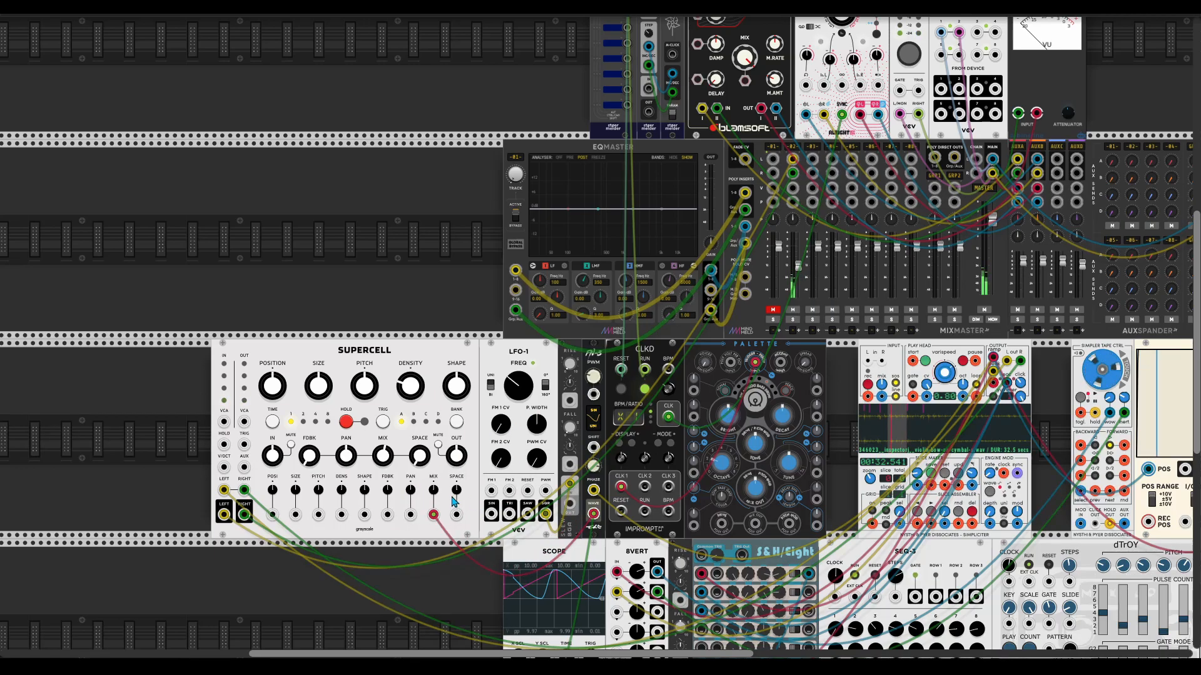
left_click_drag(433, 489, 433, 489)
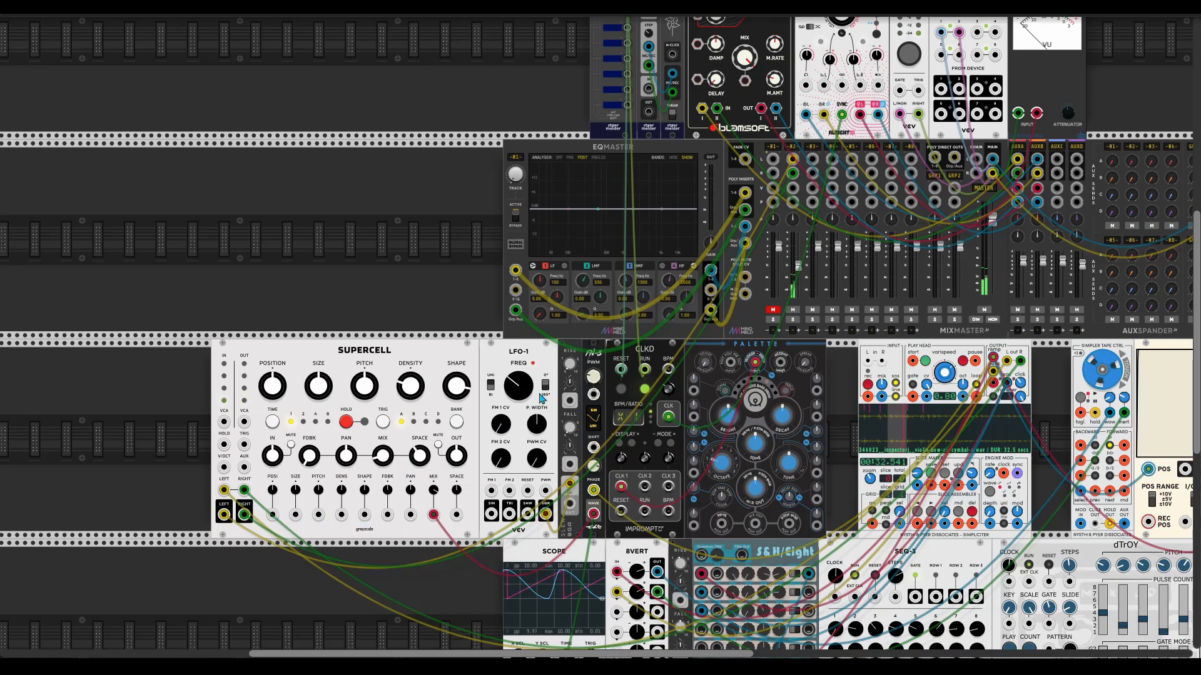
- Duplicate FN-3 beside EQMaster, feeding its phase from the second Simpliciter's ramp output and patching its wave output to Supercell's space CV input
key("ctrl+d")
left_click_drag(492, 290, 993, 357)
left_click_drag(492, 313, 458, 521)
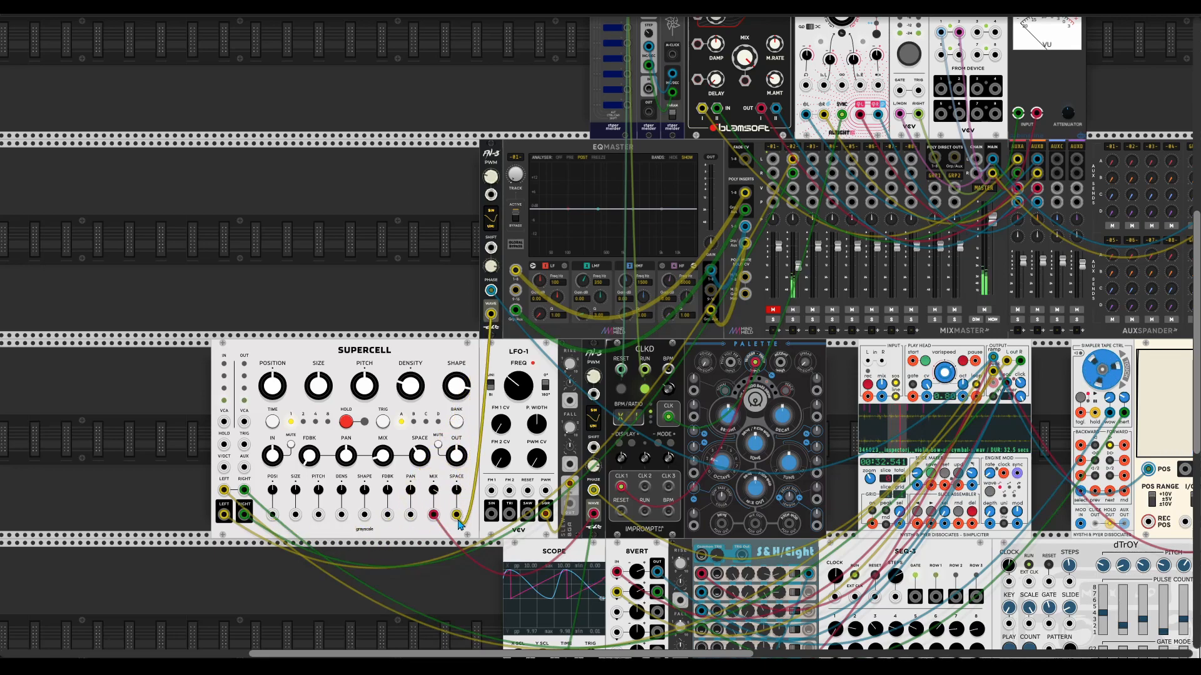
- Add the ZZC Divider beside the duplicated FN-3 and patch the second Simpliciter's ramp output to its phase input
key("Return")
type("d")
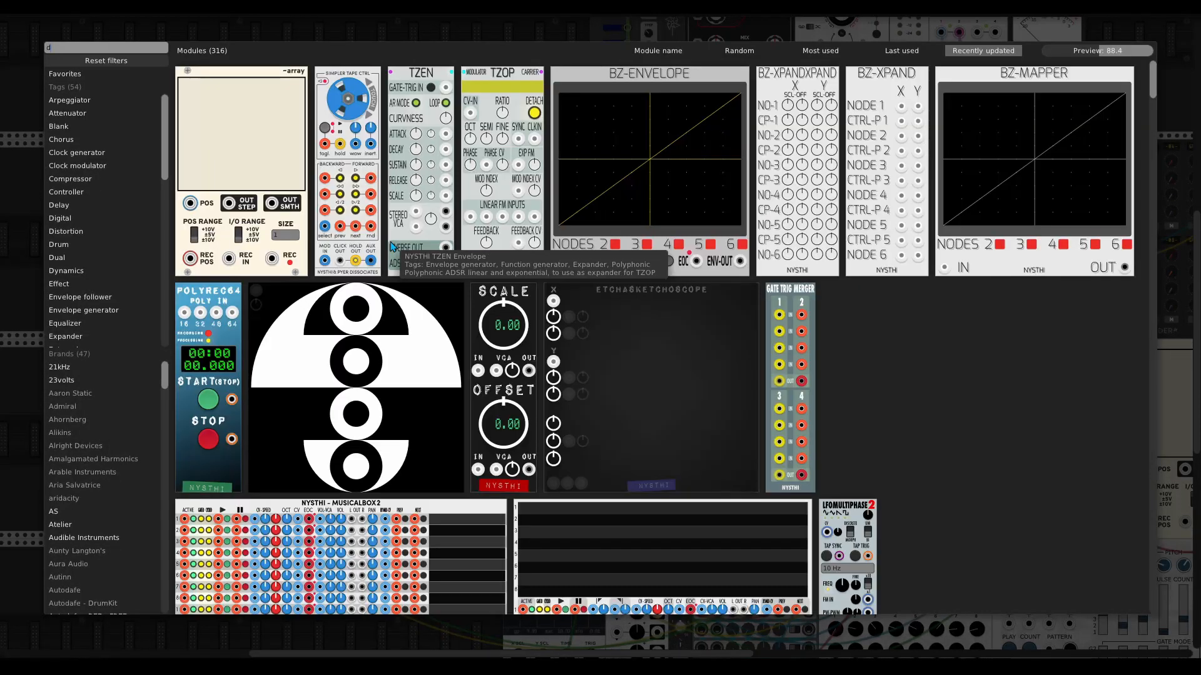
type("ivi")
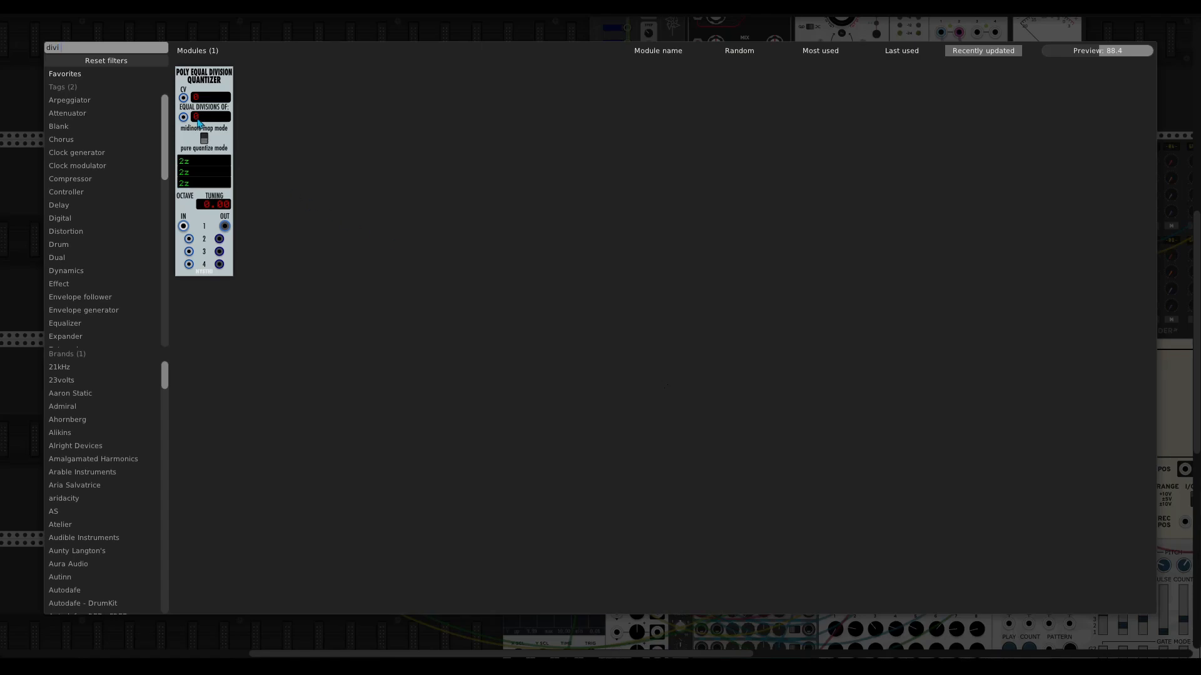
type("d")
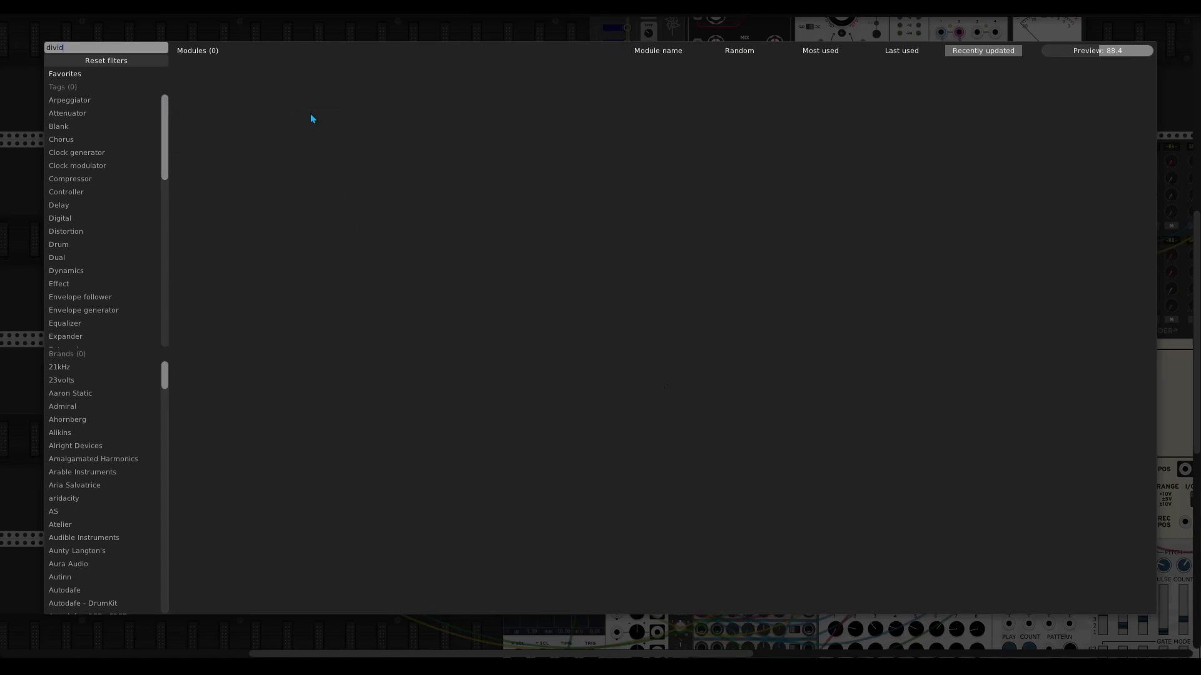
type("er")
left_click_drag(198, 202, 491, 315)
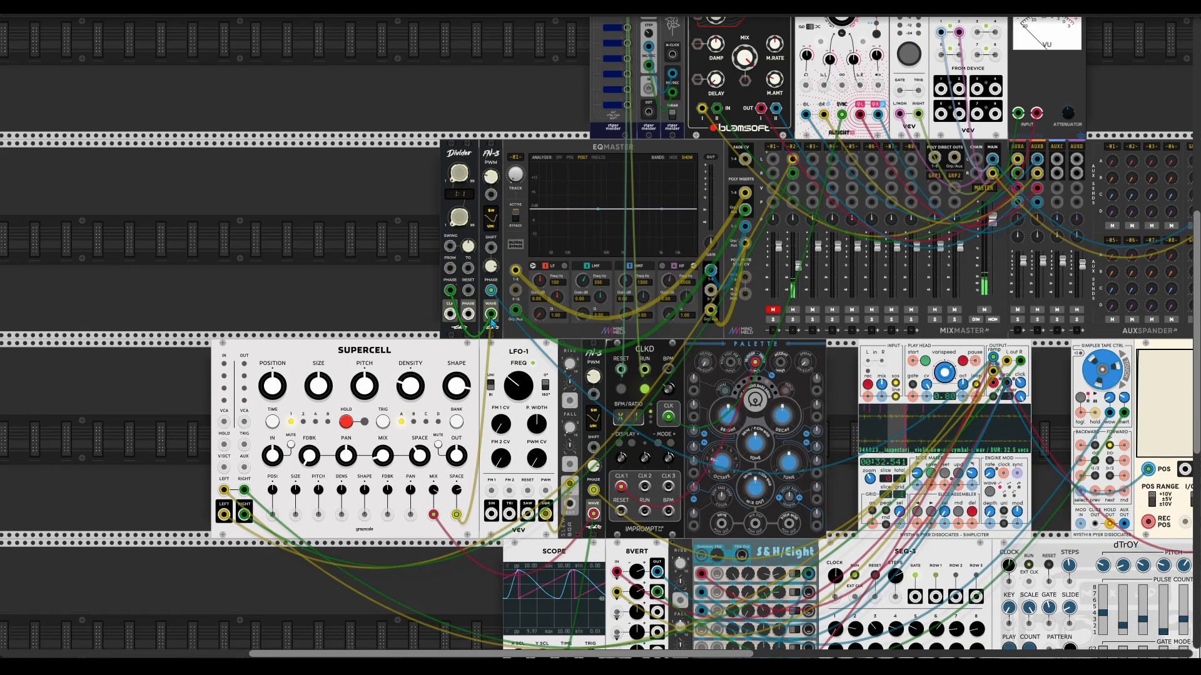
left_click_drag(424, 291, 422, 292)
left_click_drag(993, 357, 448, 294)
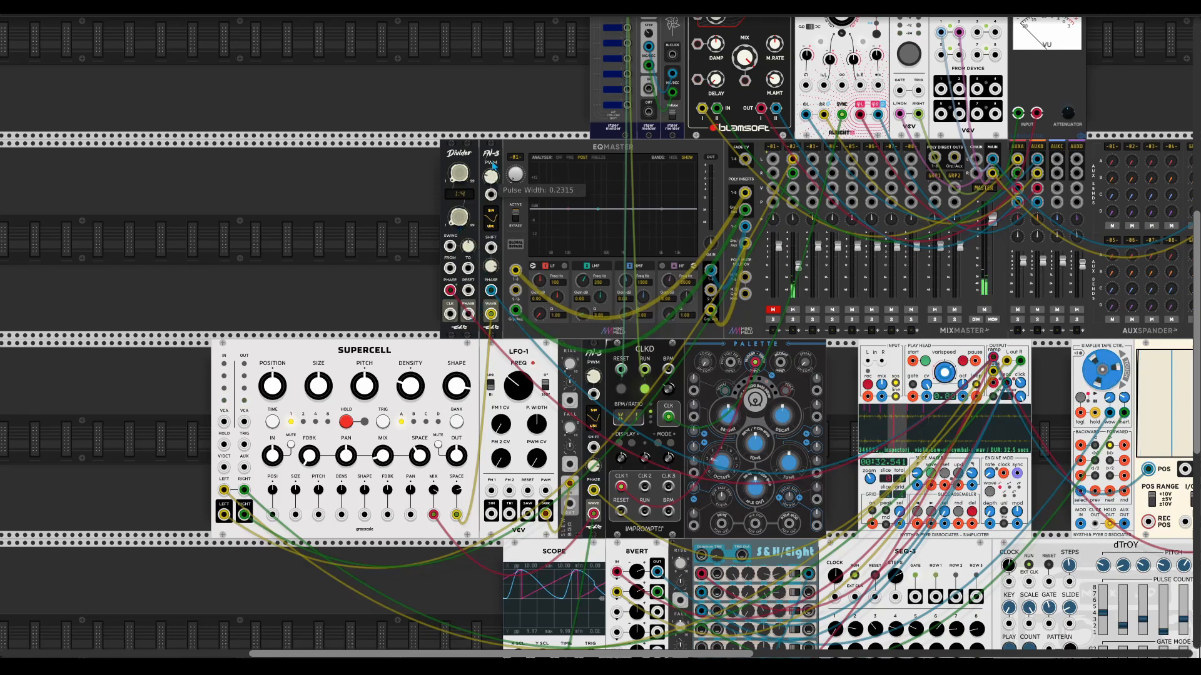
- Place another FN-3 beside Divider, drive it from Divider's phase output at ratio 4:1, and patch its wave to Supercell's space CV input
key("ctrl+d")
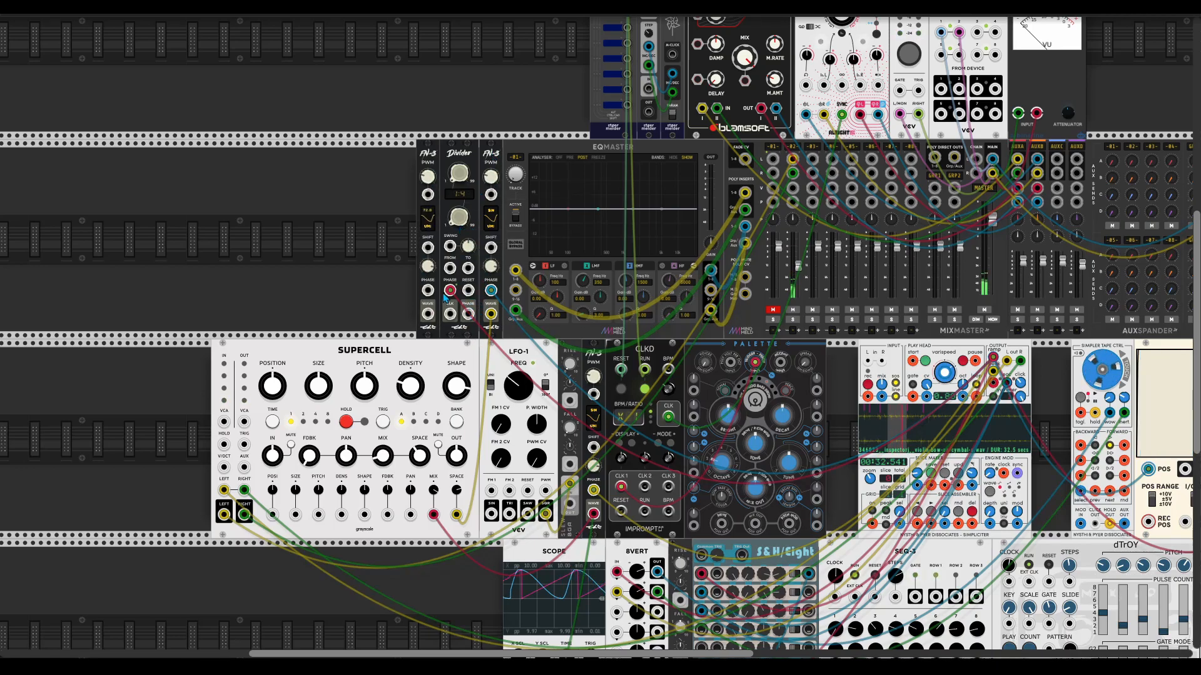
left_click_drag(468, 314, 457, 514)
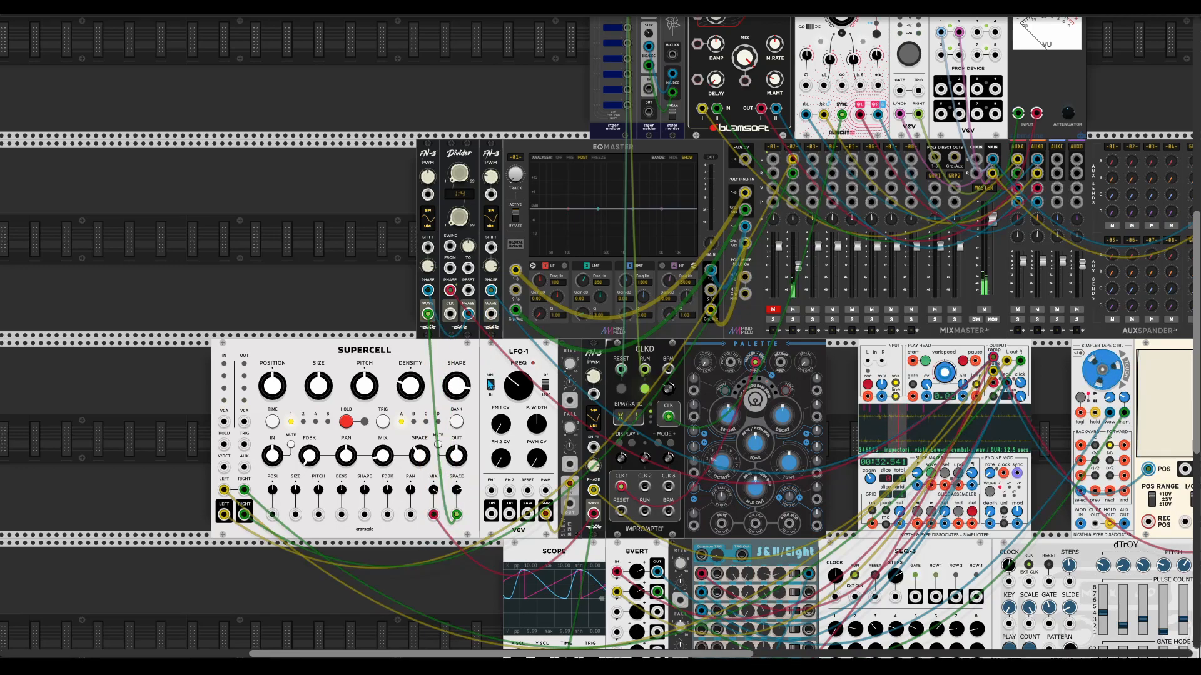
left_click_drag(461, 221, 461, 244)
left_click_drag(463, 177, 464, 159)
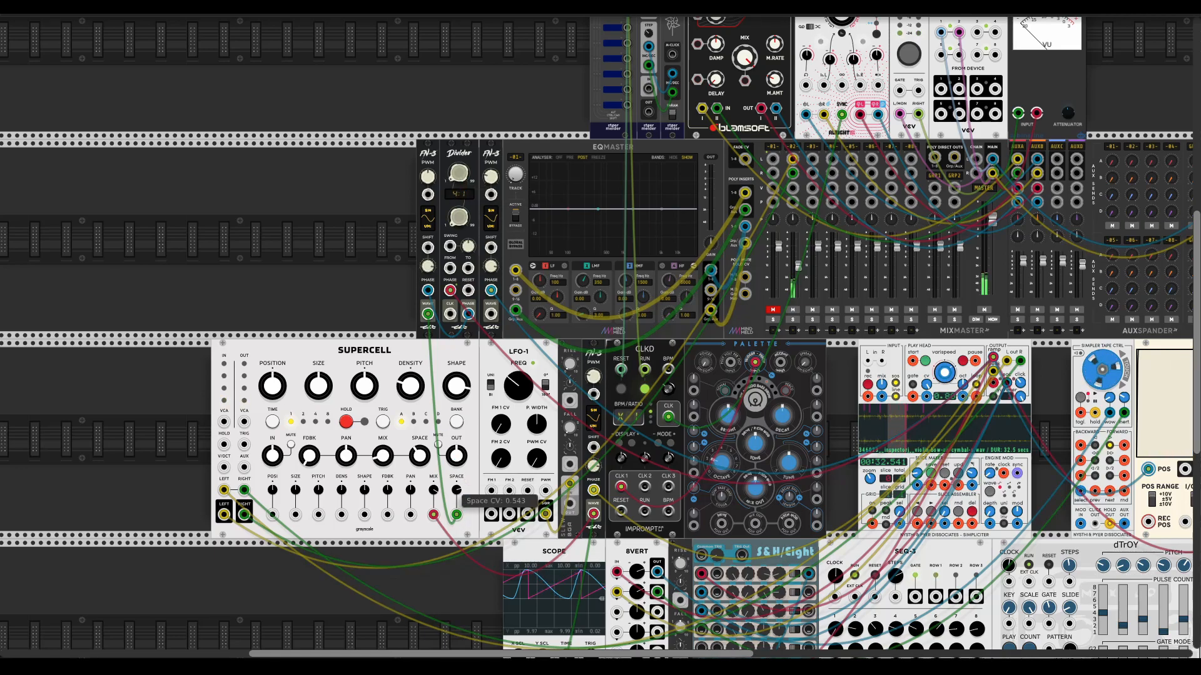
- Adjust Supercell's space CV amount and raise MixMaster channel 2's level to about -5.9 dB
left_click_drag(457, 490, 456, 464)
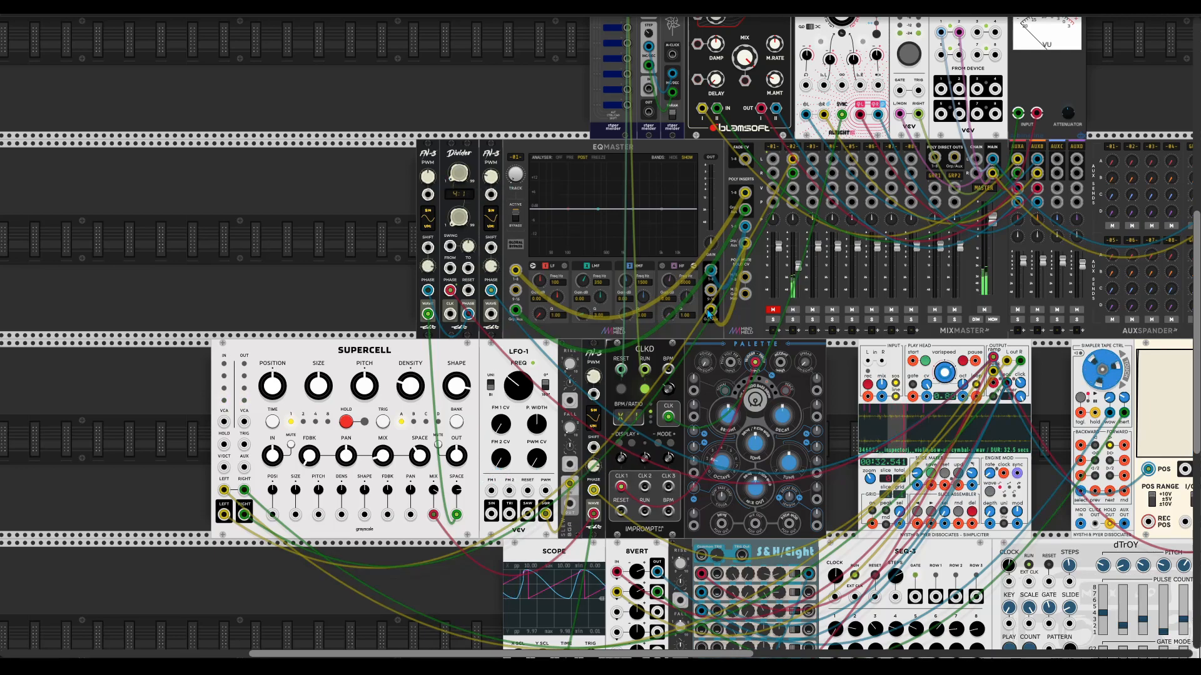
left_click_drag(797, 267, 806, 273)
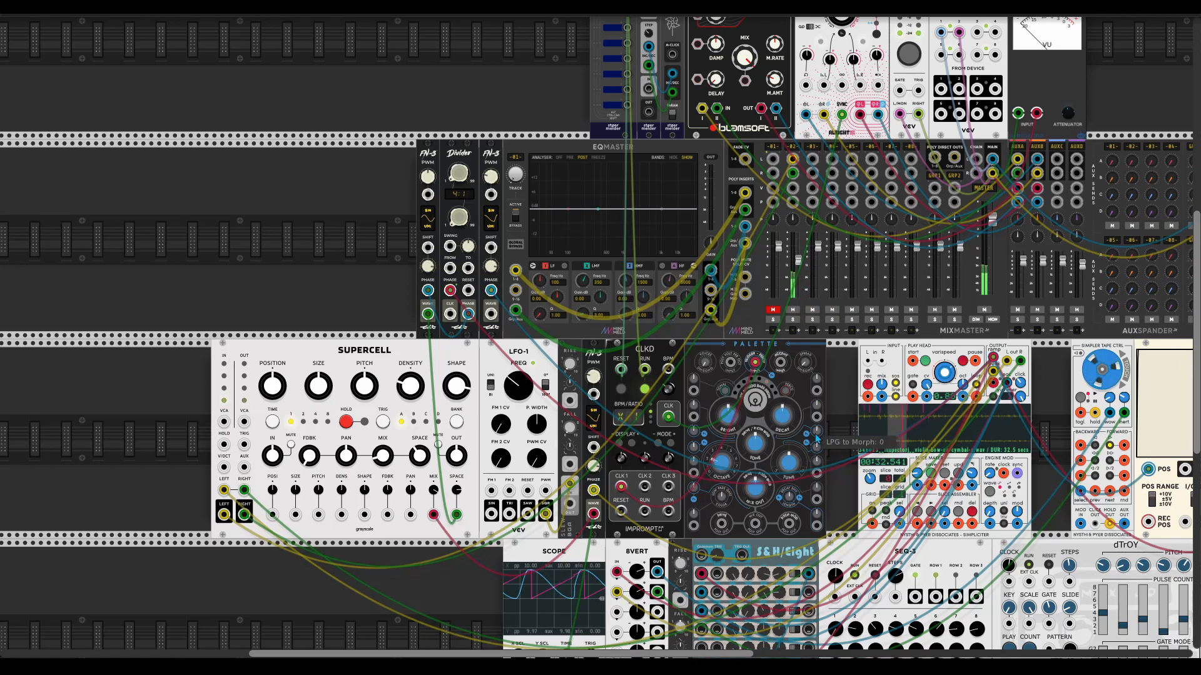
- Look over the whole patch, from Supercell and the FN-3 modulators to the mixer, both Simpliciters and the scopes
scroll(811, 431, "right", 3)
scroll(811, 432, "down", 1)
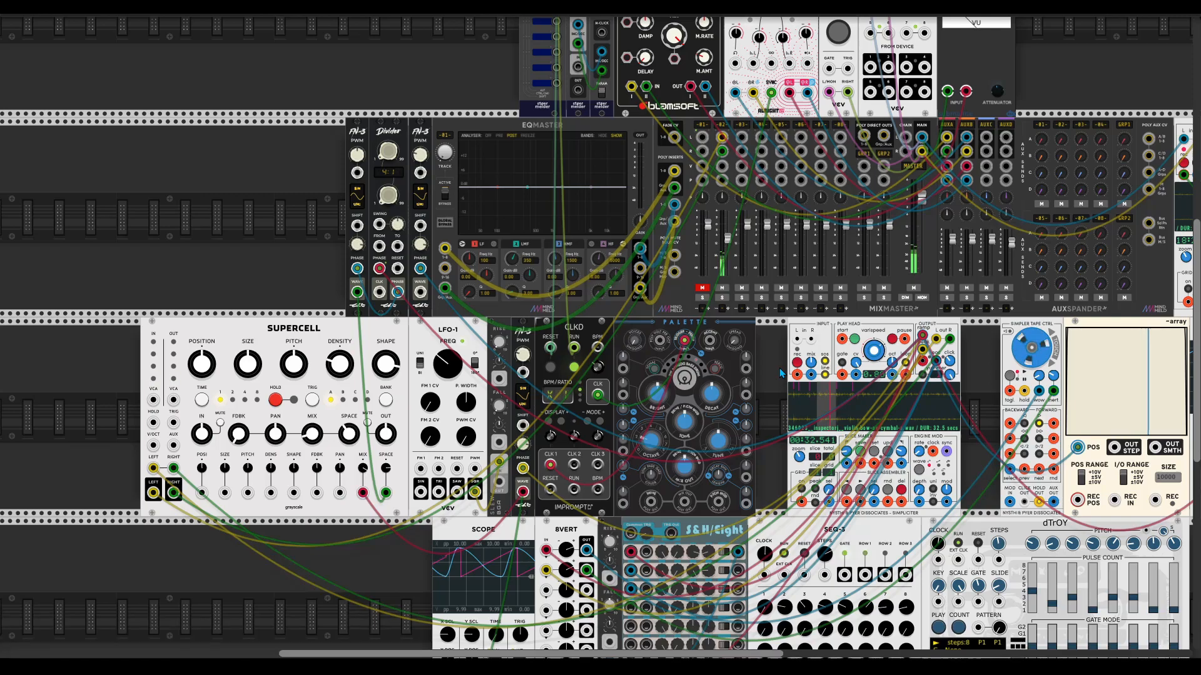
scroll(777, 390, "down", 1)
scroll(778, 390, "left", 1)
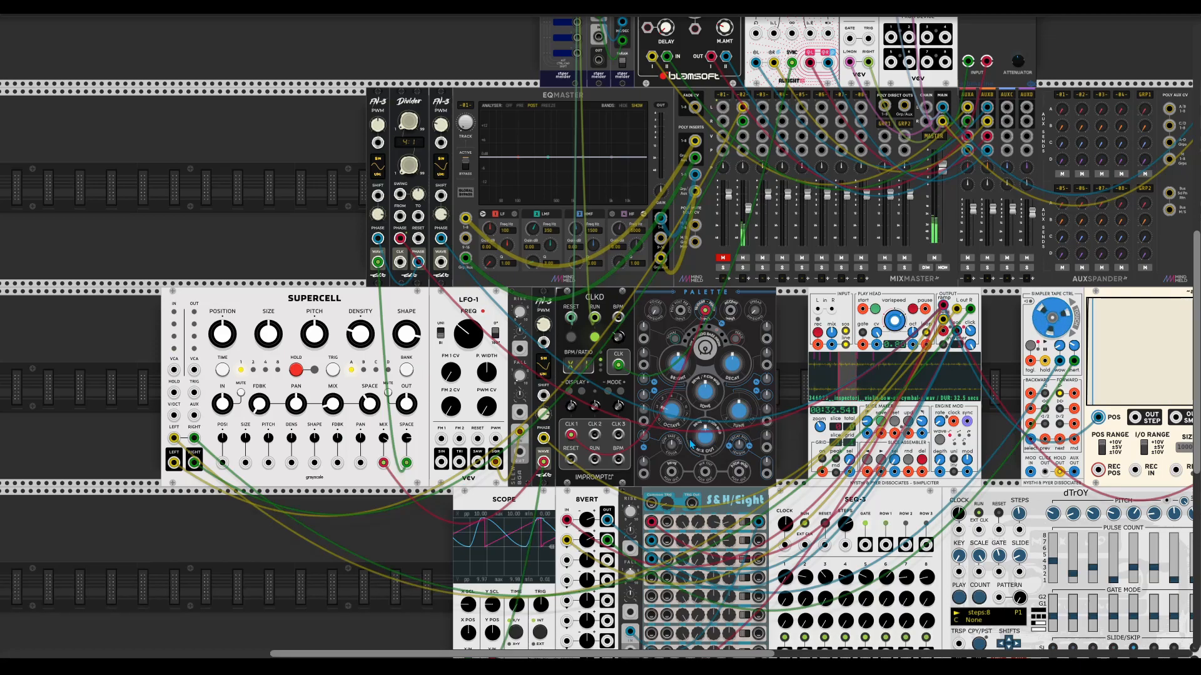
scroll(754, 412, "down", 4)
scroll(754, 412, "left", 2)
scroll(719, 432, "right", 5)
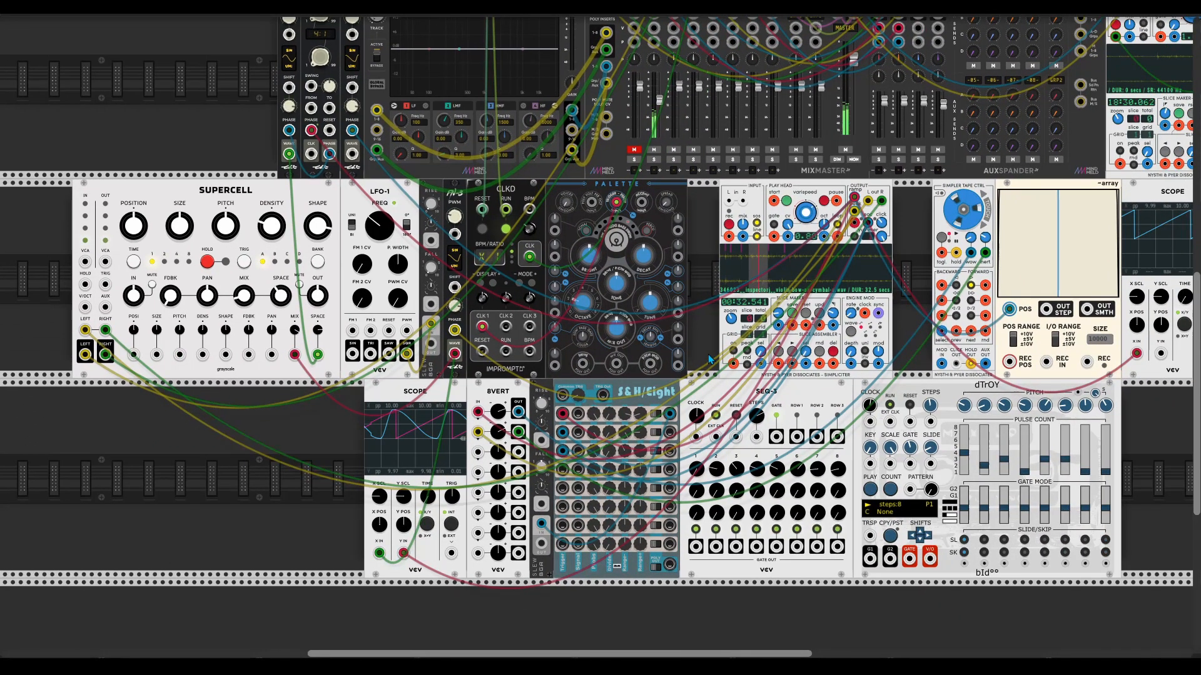
mouse_move(662, 106)
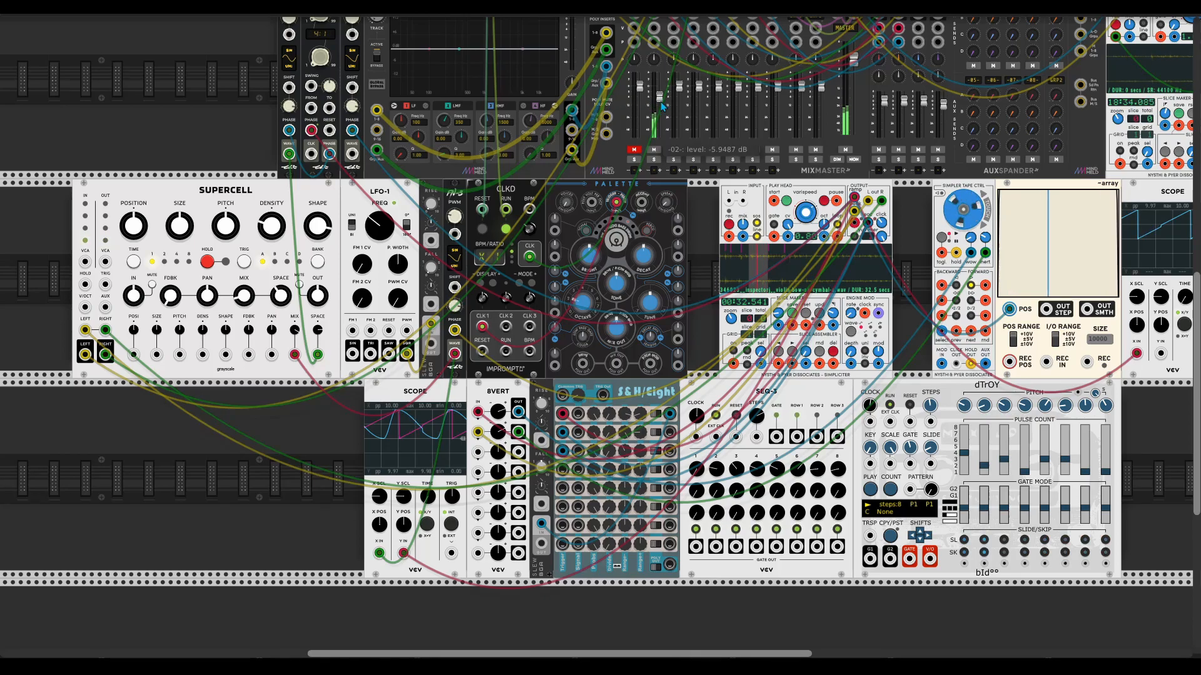
left_click_drag(259, 493, 190, 560)
left_click_drag(798, 263, 588, 408)
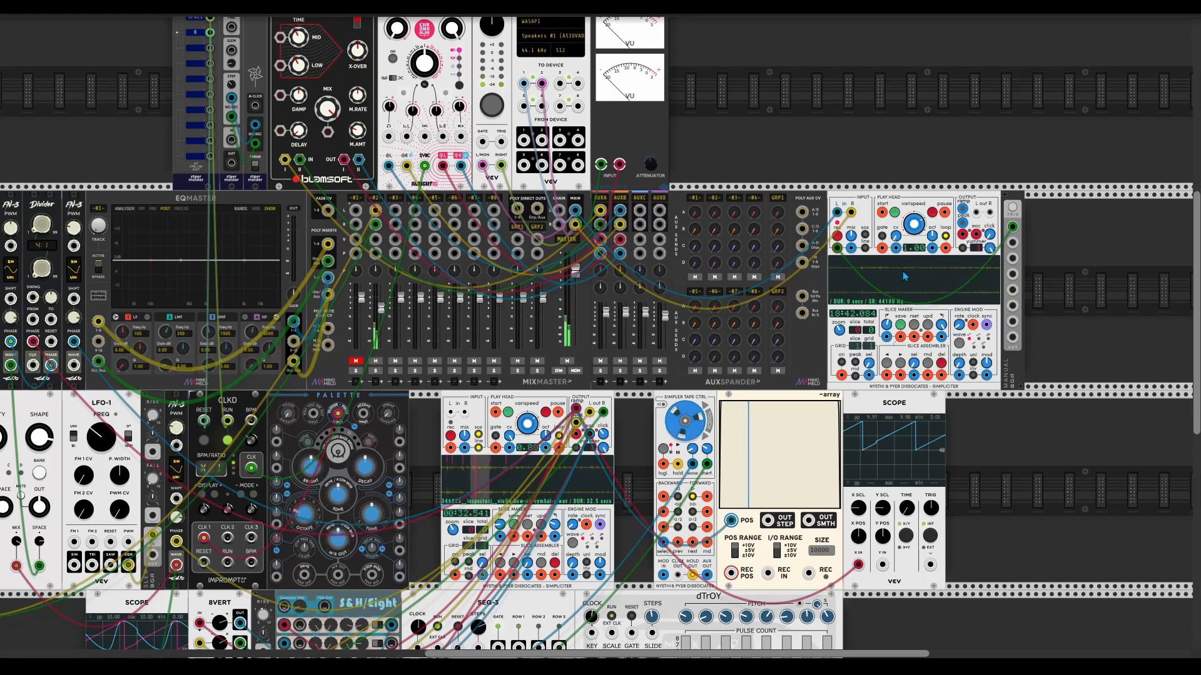
left_click_drag(748, 418, 778, 405)
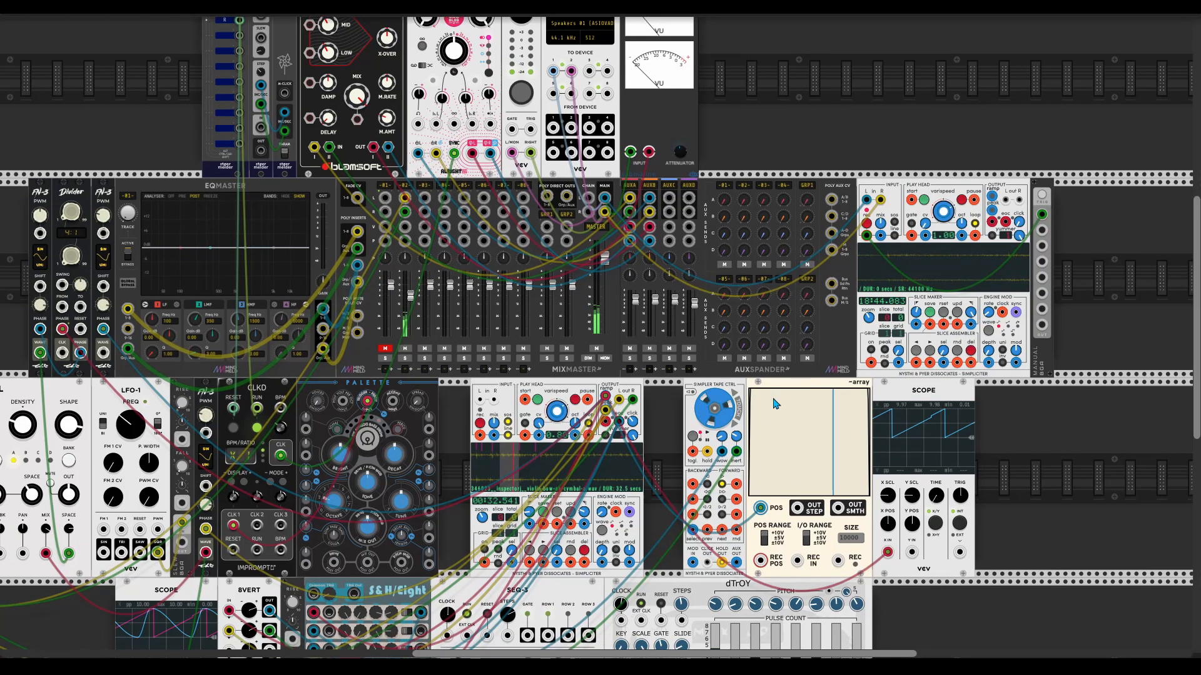
left_click_drag(428, 569, 718, 405)
left_click_drag(327, 511, 435, 507)
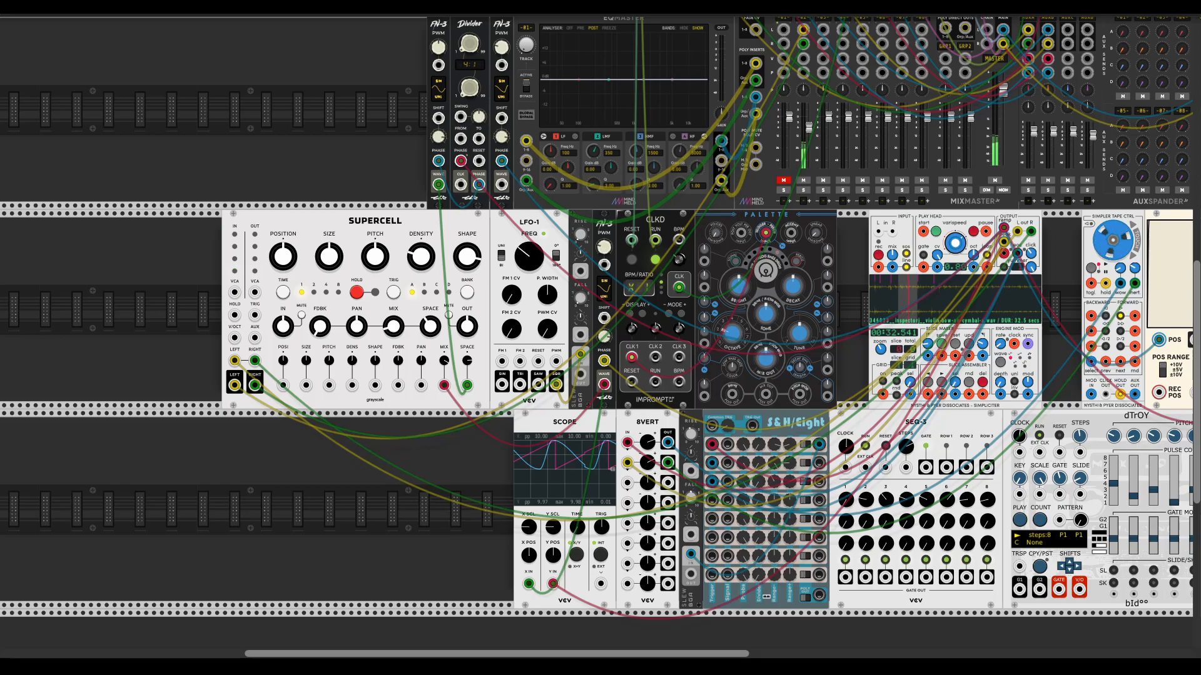
left_click_drag(851, 307, 710, 441)
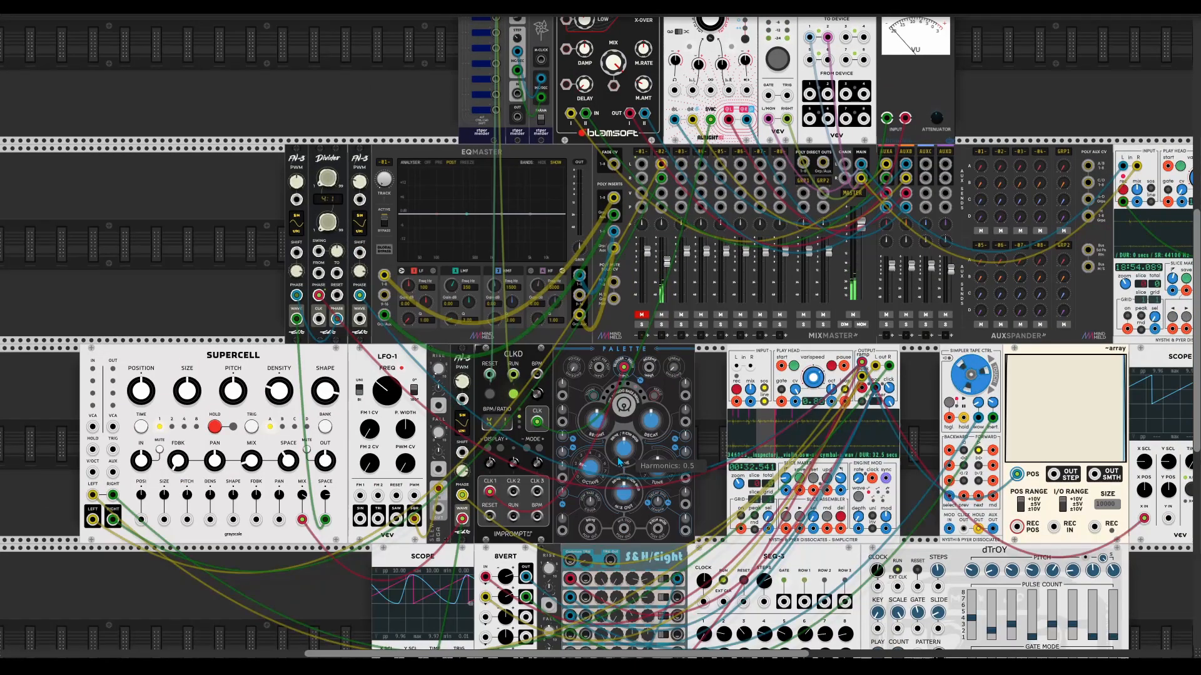